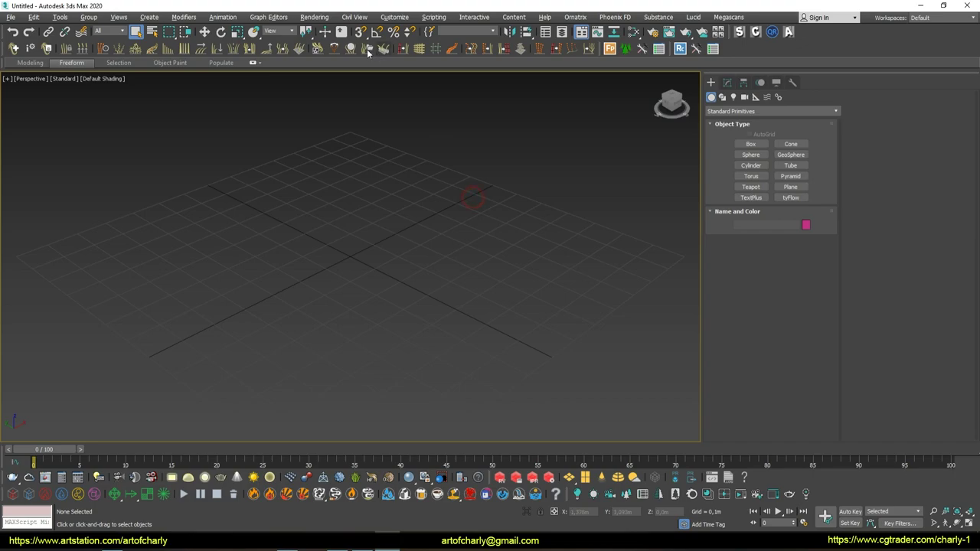
- Switch the renderer to FStormRender in Render Setup and accept the Substance scripts
click(314, 17)
click(348, 77)
click(542, 130)
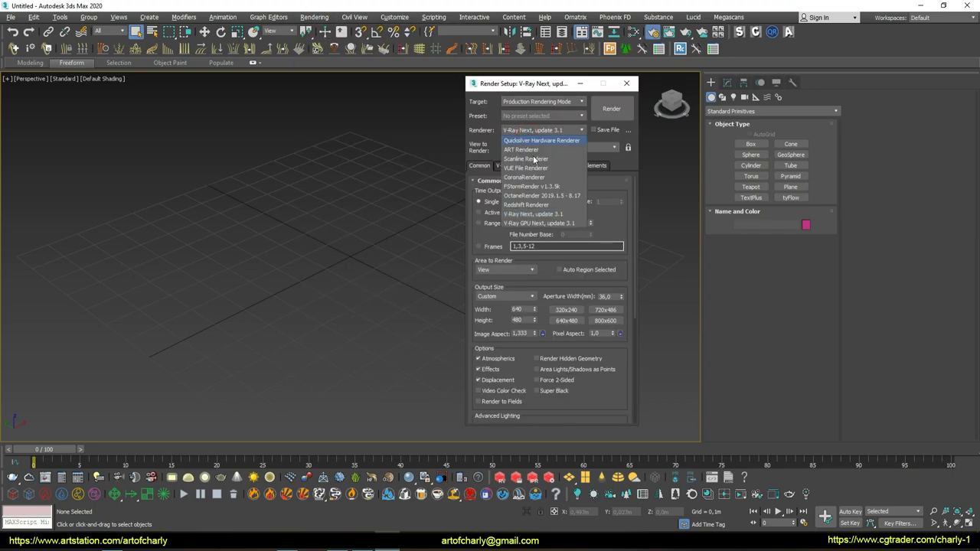
click(519, 188)
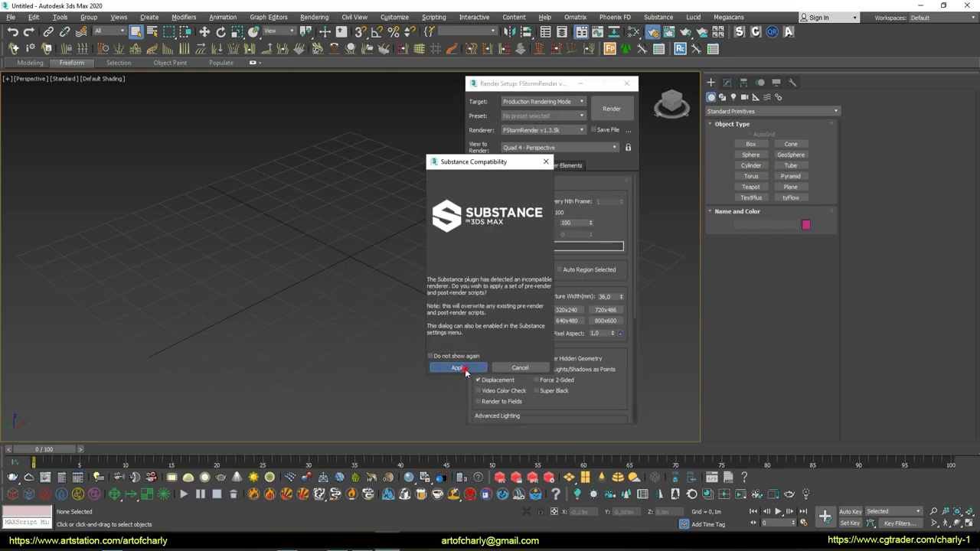
click(460, 368)
- Create an FStorm camera aimed at the cylinder and look through FStormCamera_001
click(744, 99)
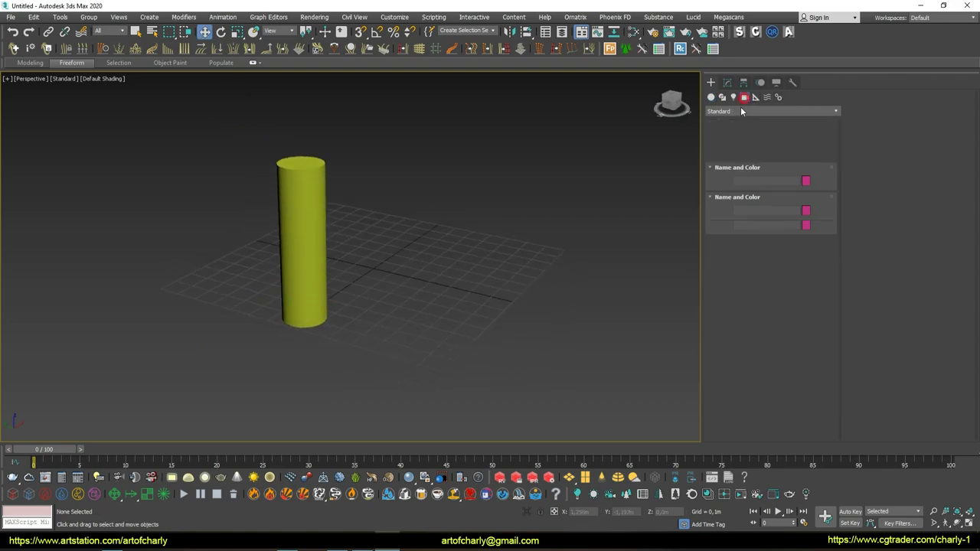
click(741, 111)
click(717, 131)
click(752, 144)
drag(262, 410, 336, 329)
right_click(438, 387)
key(c)
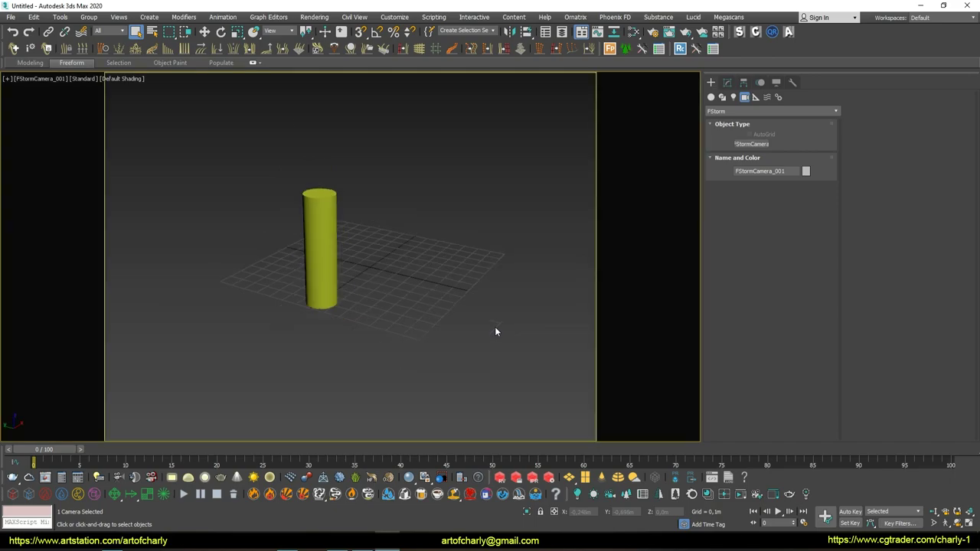
- Reframe the camera shot so the cylinder sits lower, then restore the four-viewport layout
click(307, 18)
click(337, 60)
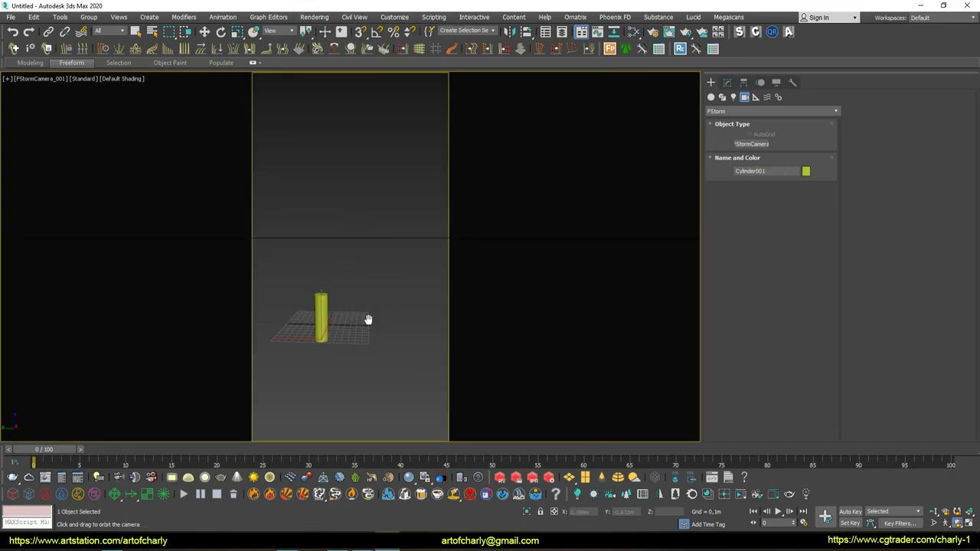
drag(390, 311, 364, 361)
key(w)
key(alt+w)
key(alt+b)
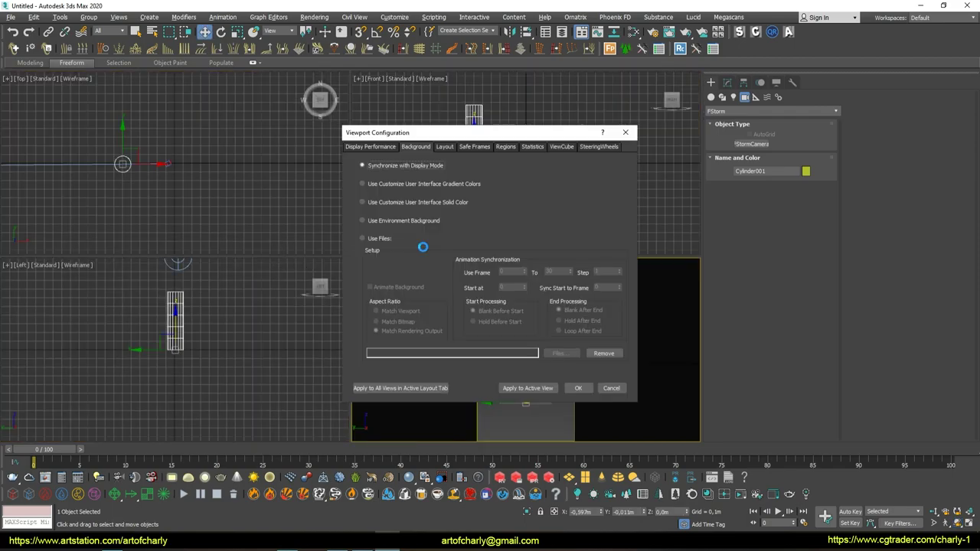
- Apply a two-pane viewport layout with Perspective in the right pane
click(444, 146)
click(485, 255)
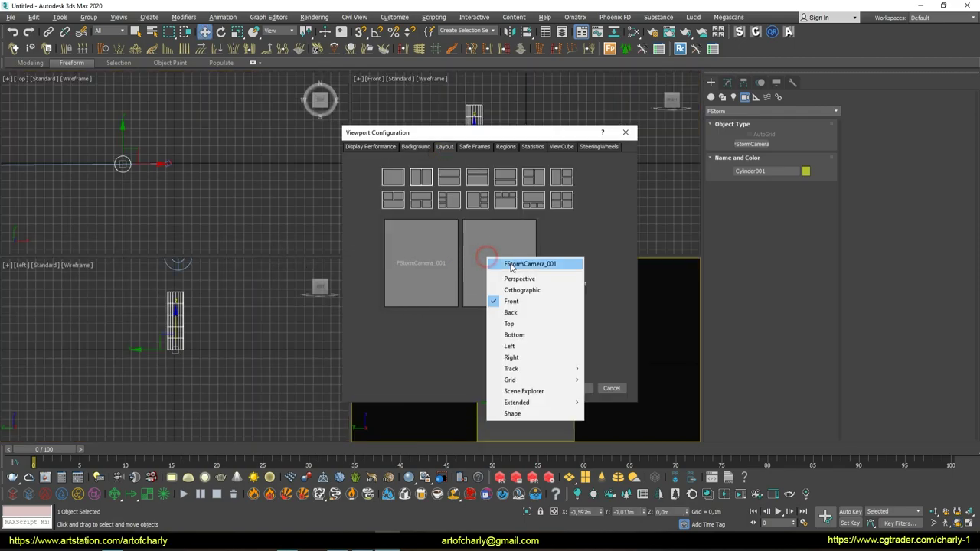
click(525, 279)
click(579, 388)
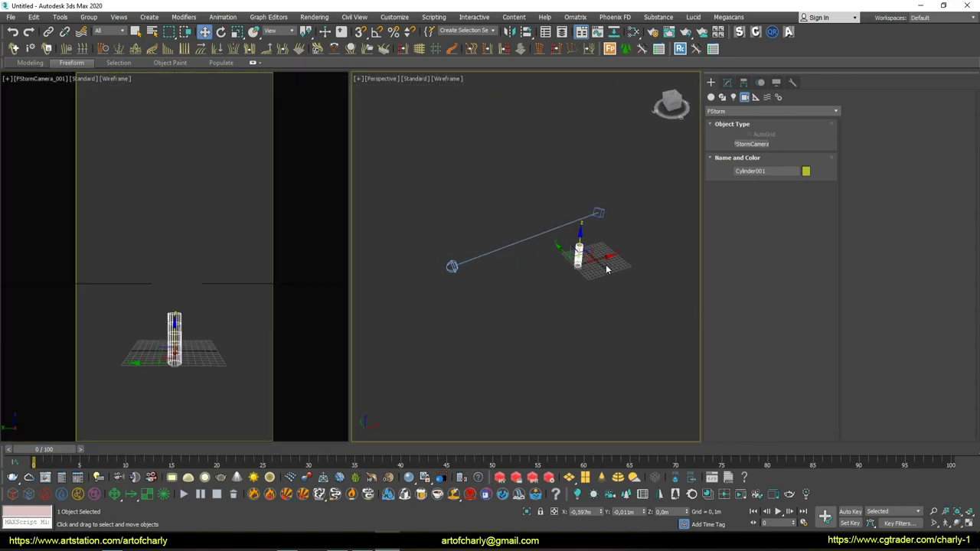
- Move the cylinder toward the camera, clone it, and stretch Cylinder003 much taller
drag(546, 273, 530, 233)
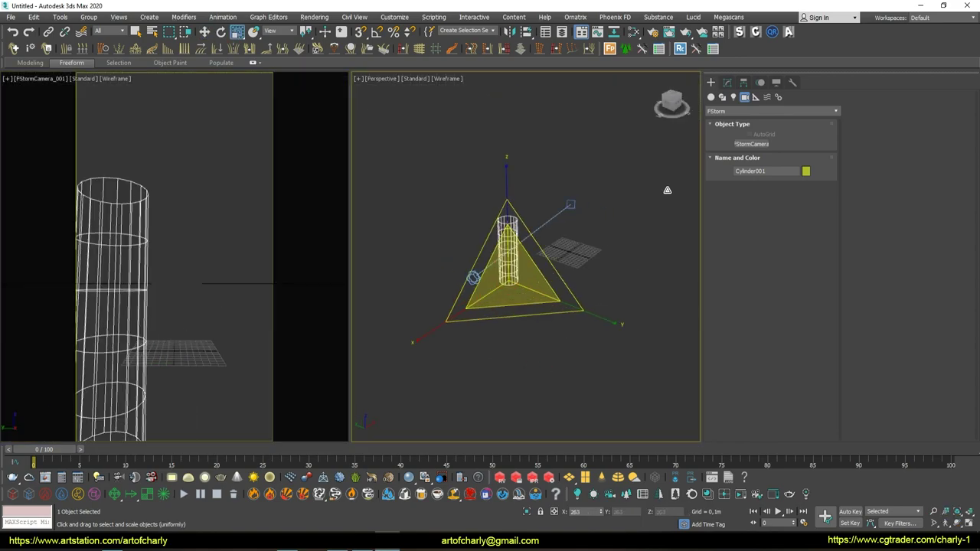
alt+middle_drag(530, 234, 502, 251)
alt+middle_drag(549, 287, 513, 289)
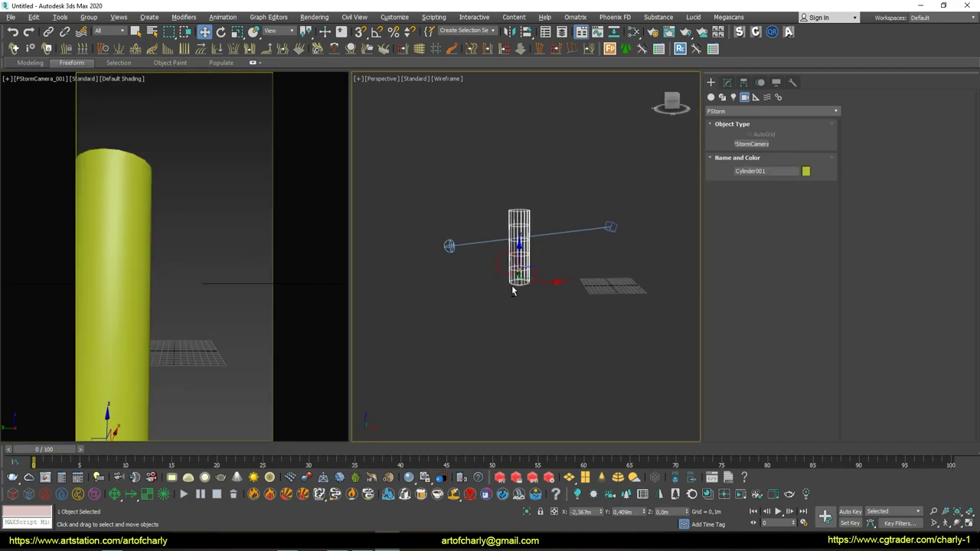
shift+drag(550, 284, 577, 290)
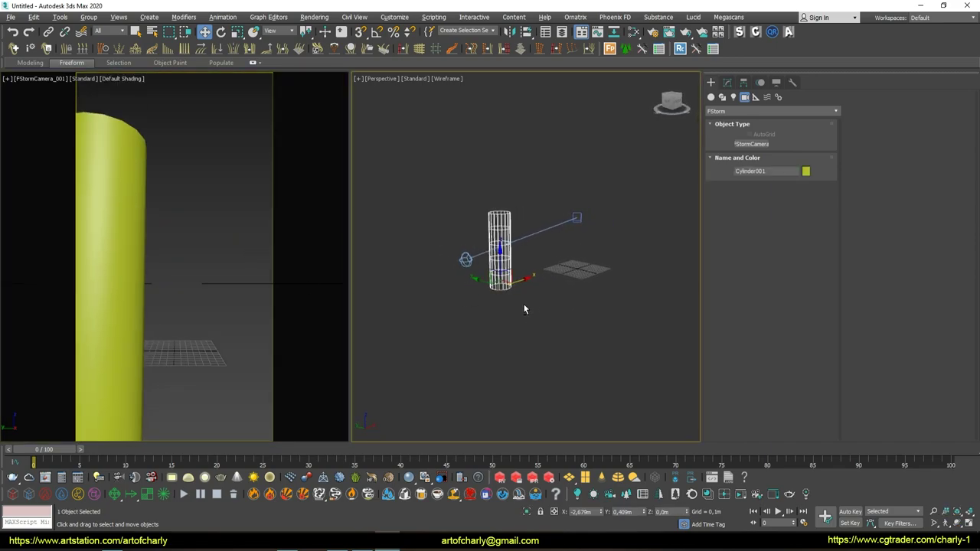
click(487, 315)
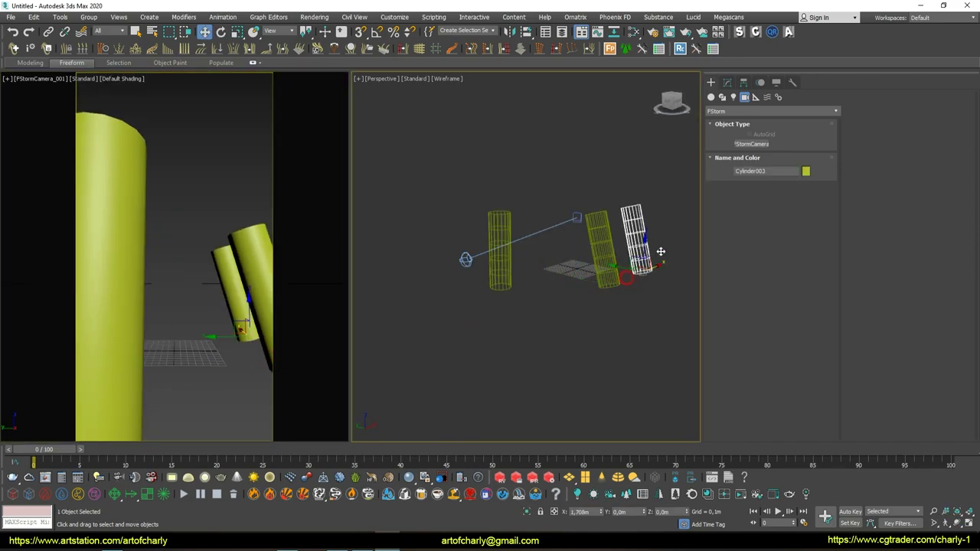
drag(671, 292, 565, 272)
alt+middle_drag(565, 272, 550, 273)
key(w)
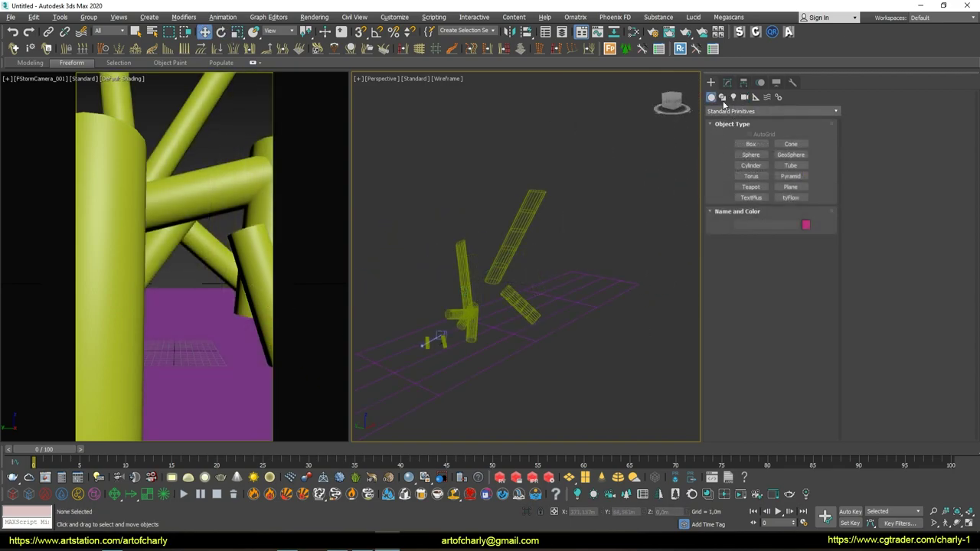
- Place an FStorm sun light above the cylinders and rotate it to a new direction
click(732, 97)
click(724, 112)
click(718, 149)
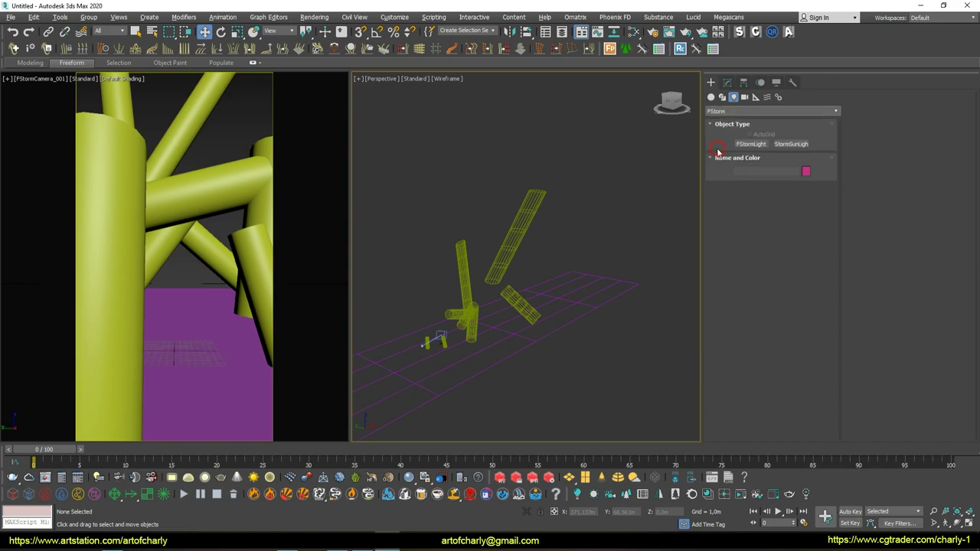
click(790, 144)
click(582, 305)
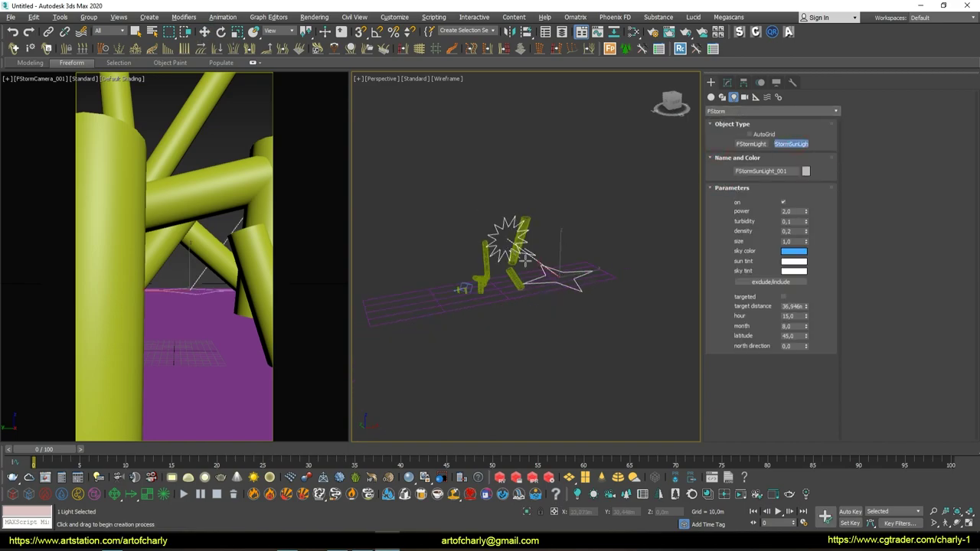
key(e)
alt+middle_drag(582, 305, 575, 302)
drag(575, 303, 597, 302)
key(w)
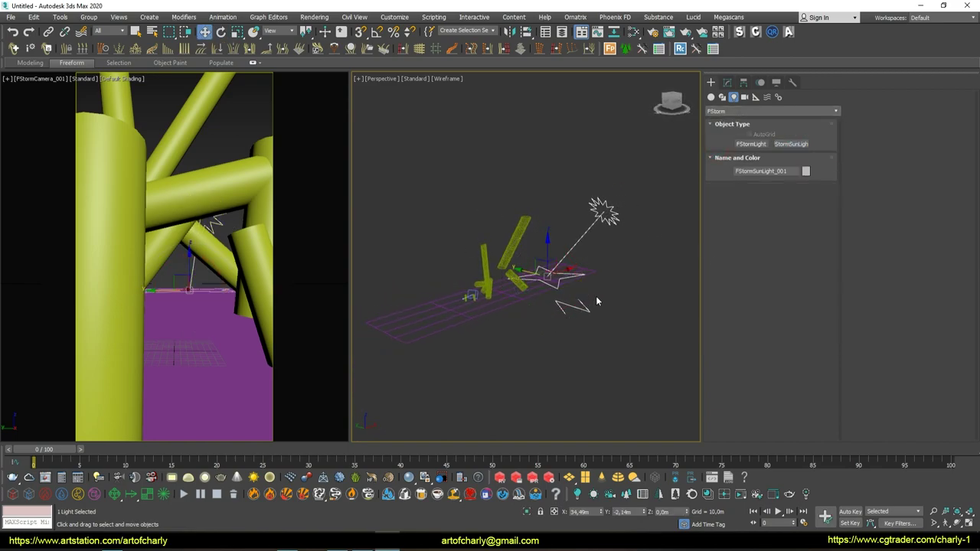
- Raise the sun light's target distance to about 66 m, then deselect it
click(727, 82)
scroll(737, 395, down, 3)
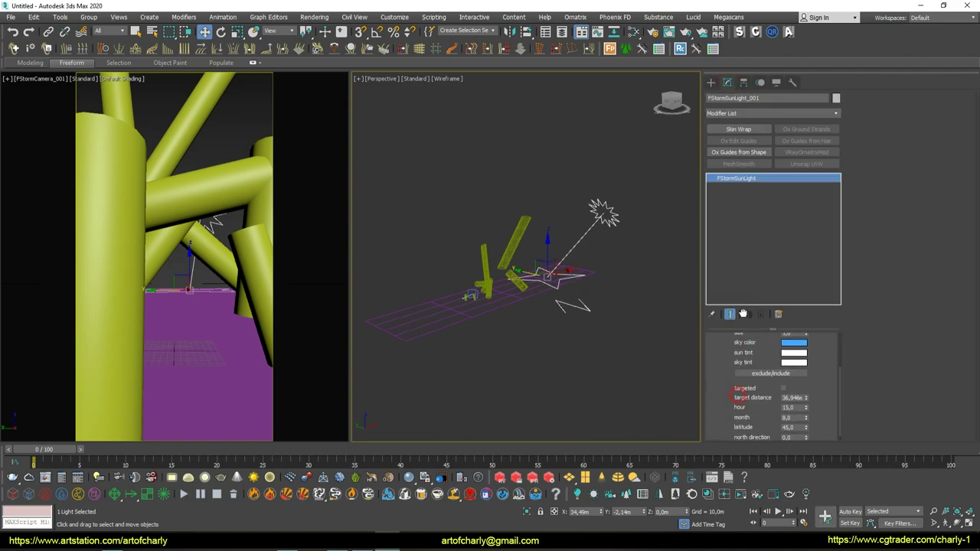
drag(806, 401, 808, 391)
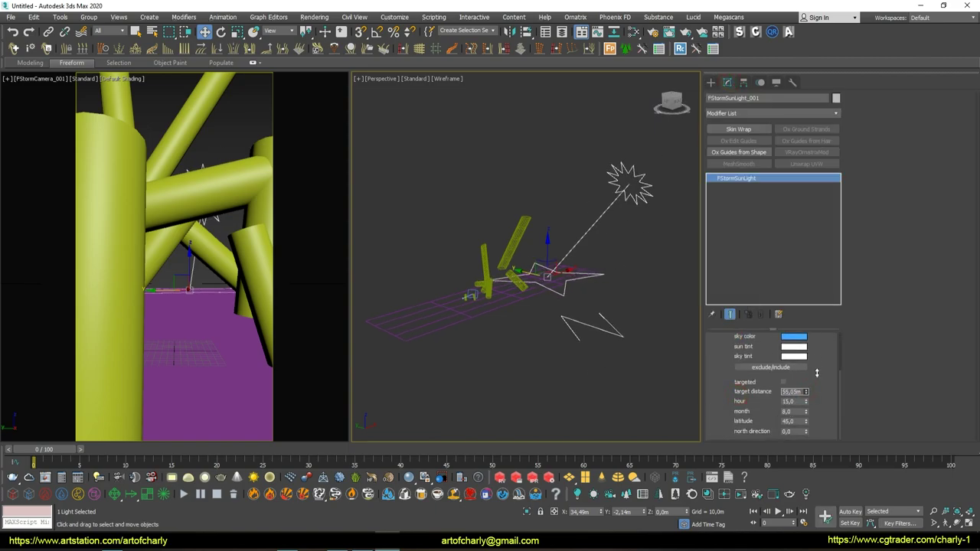
key(e)
key(q)
click(500, 197)
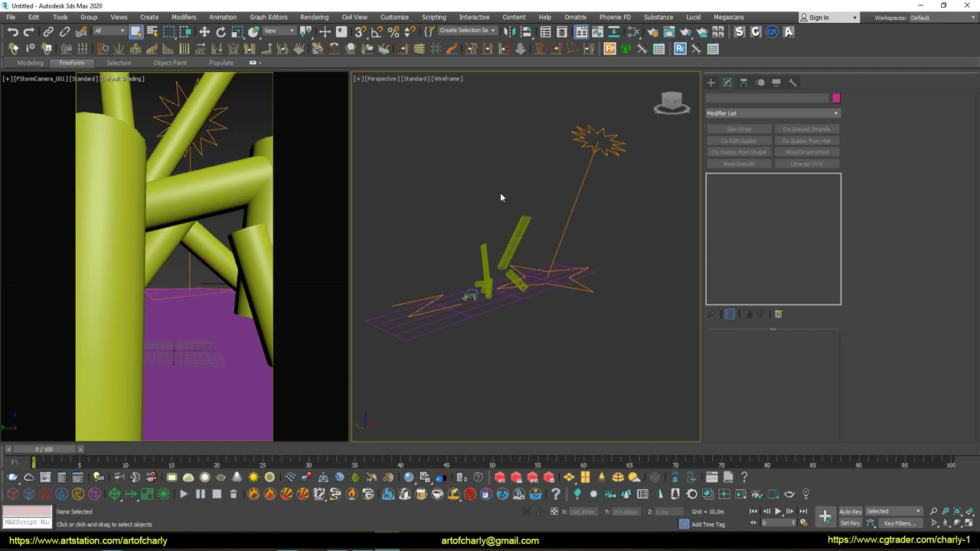
click(315, 17)
- Start FStorm's real-time interactive render from the FStorm render settings
click(345, 96)
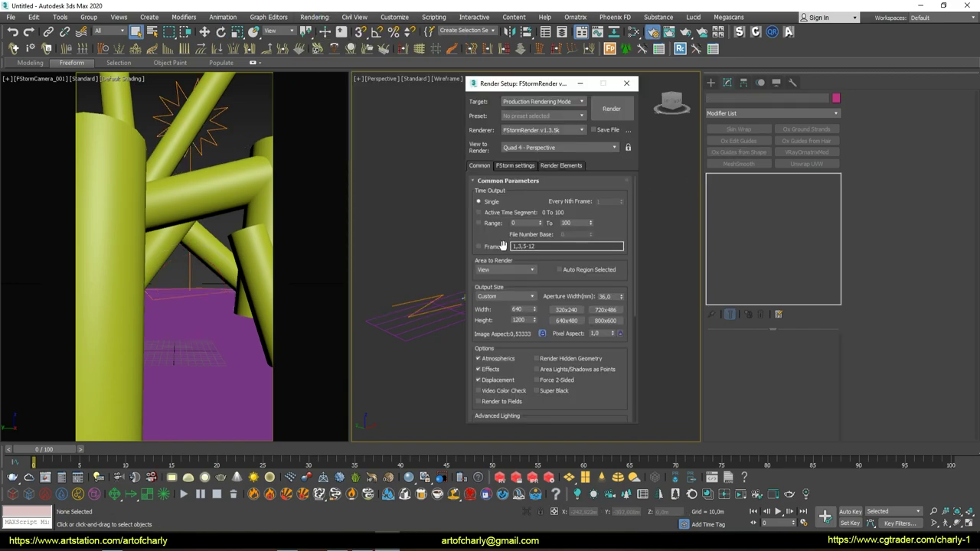
click(516, 166)
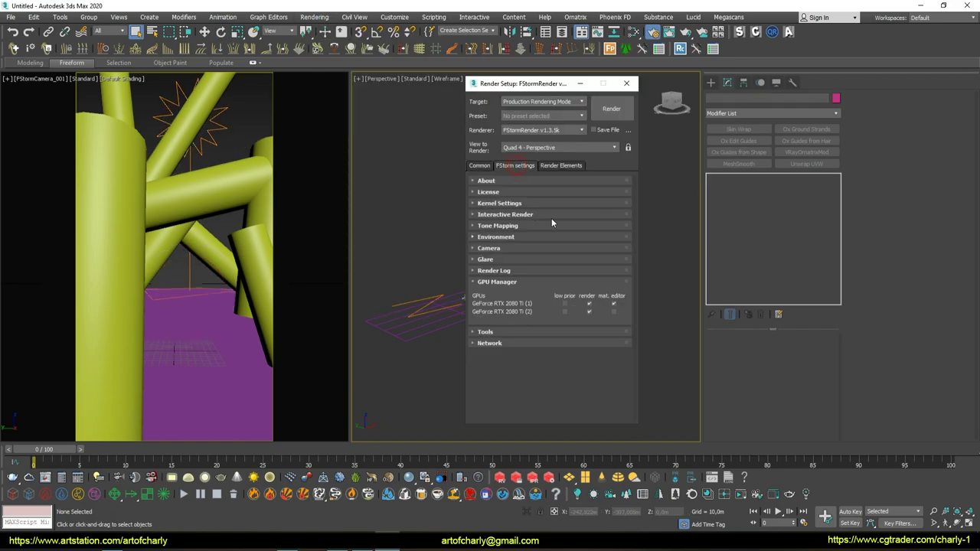
click(510, 216)
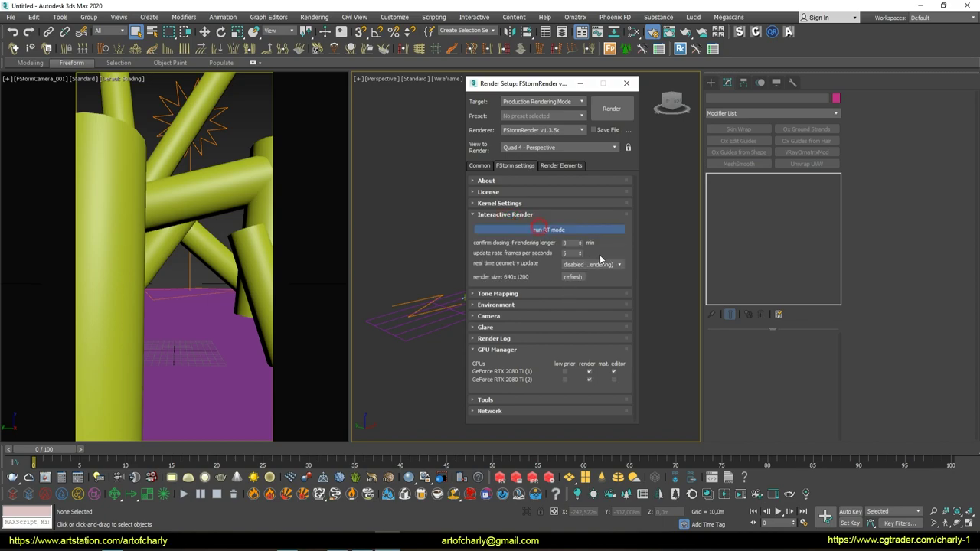
click(549, 230)
- Set an FStormSky map as the environment and shorten atmosphere distance to 16 m for thick haze
scroll(247, 244, down, 2)
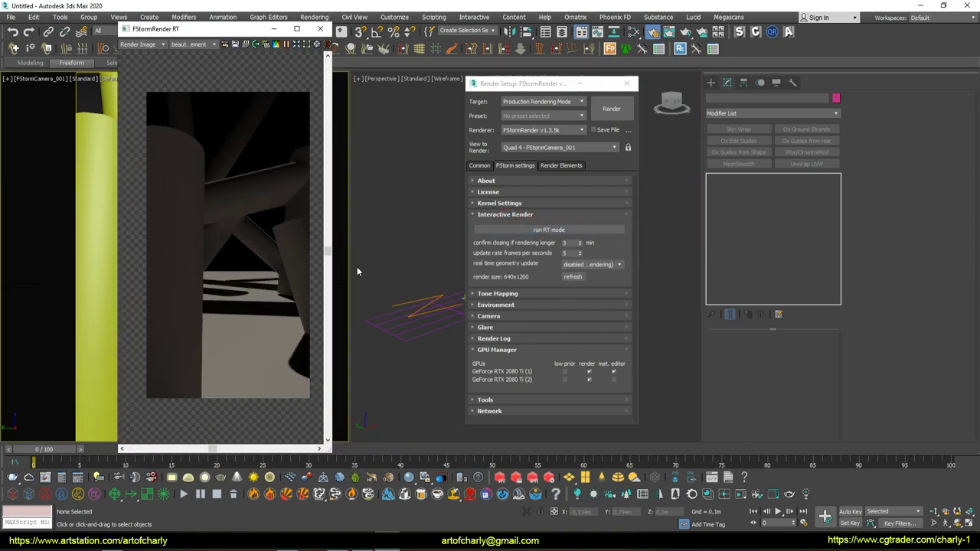
click(496, 304)
scroll(494, 294, down, 3)
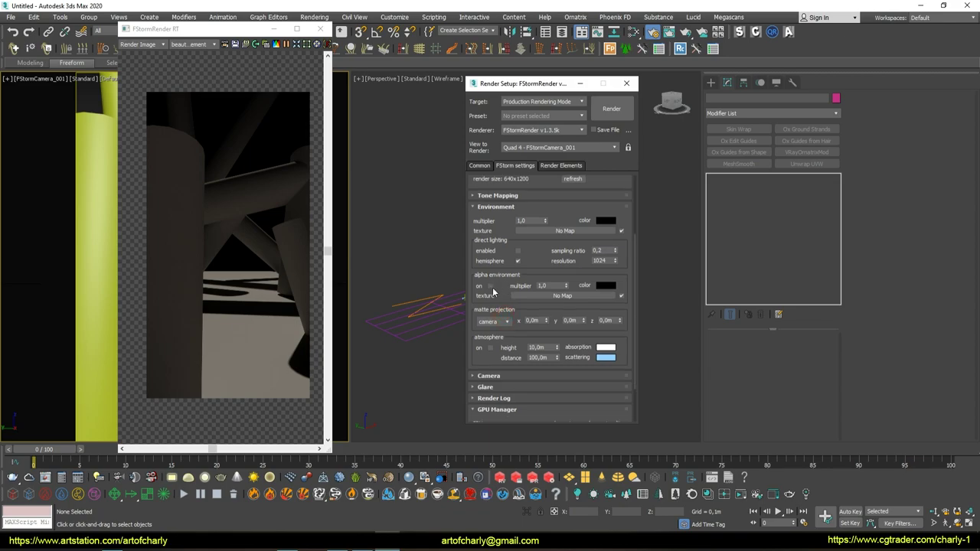
scroll(496, 337, down, 2)
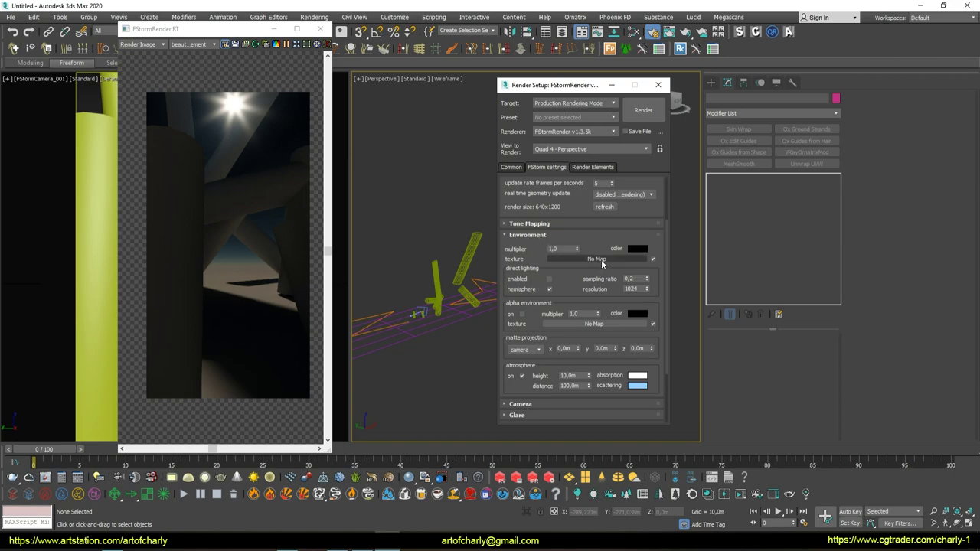
click(601, 261)
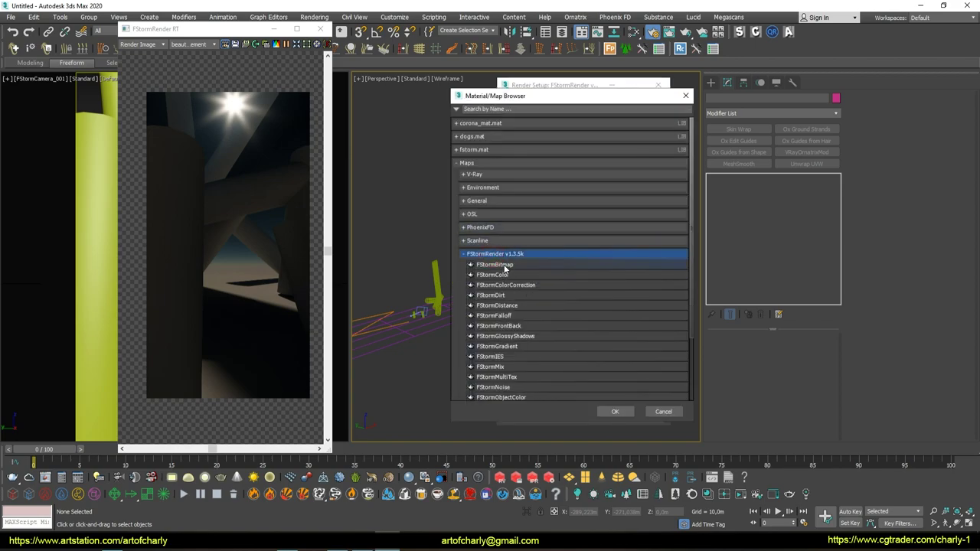
scroll(528, 306, down, 1)
scroll(520, 334, down, 2)
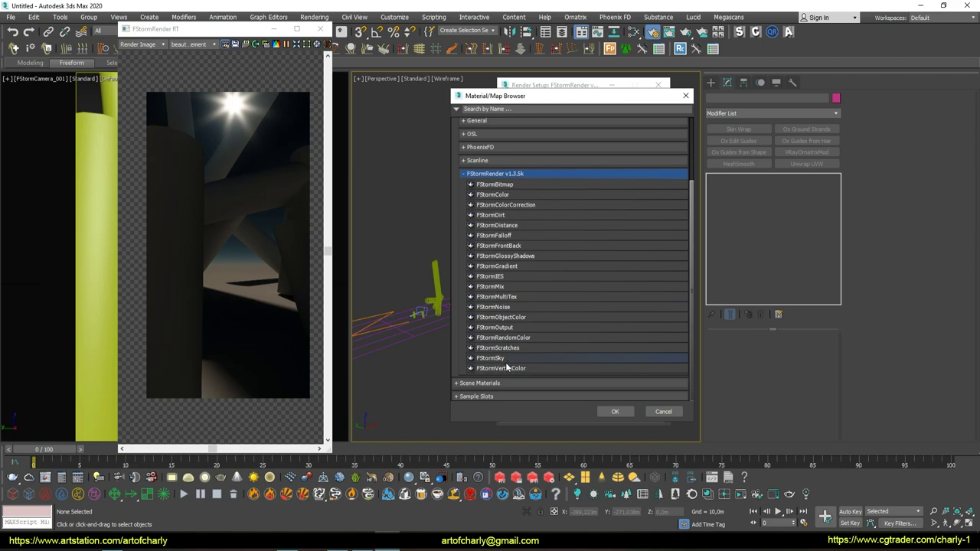
double_click(502, 359)
scroll(586, 358, down, 1)
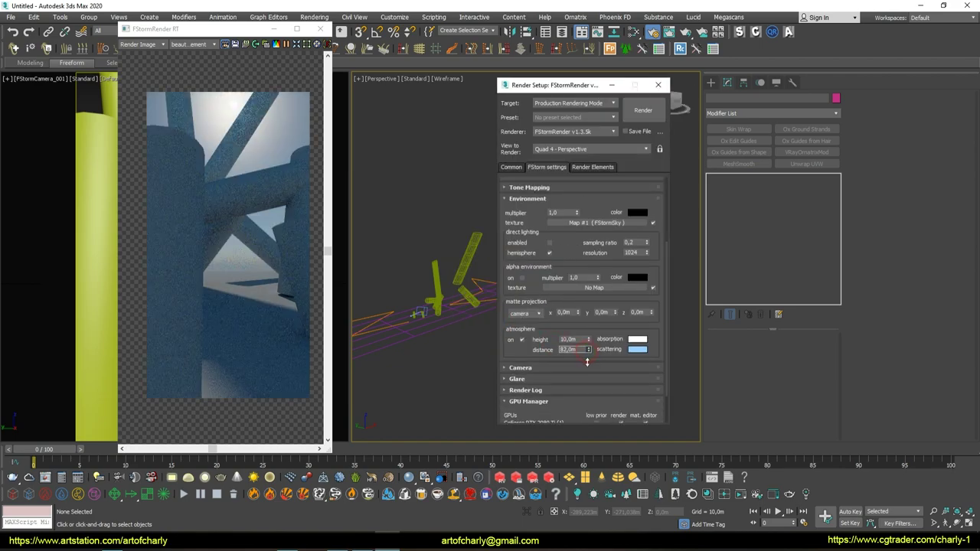
drag(589, 390, 603, 399)
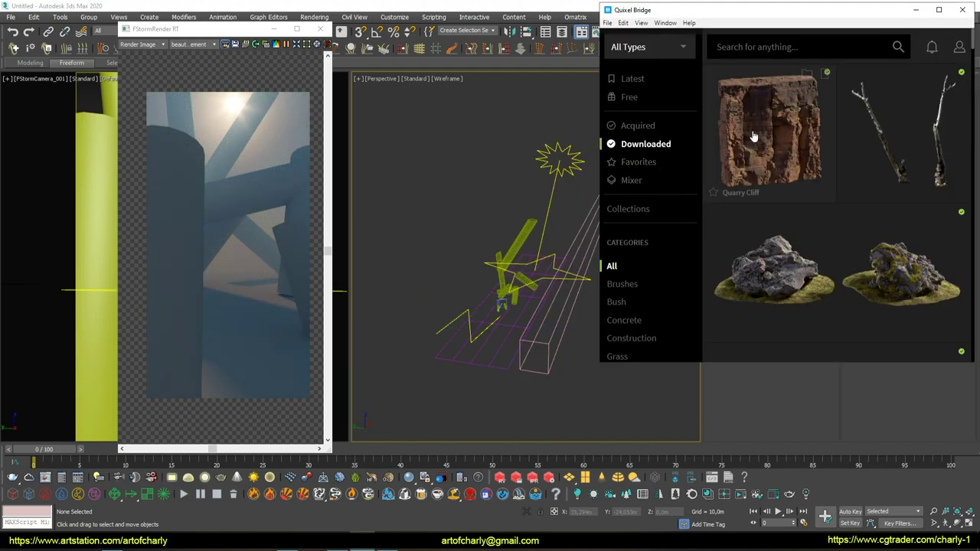
- Export the Quarry Cliff asset to 3ds Max at 8K JPEG, FBX, High Poly
click(807, 118)
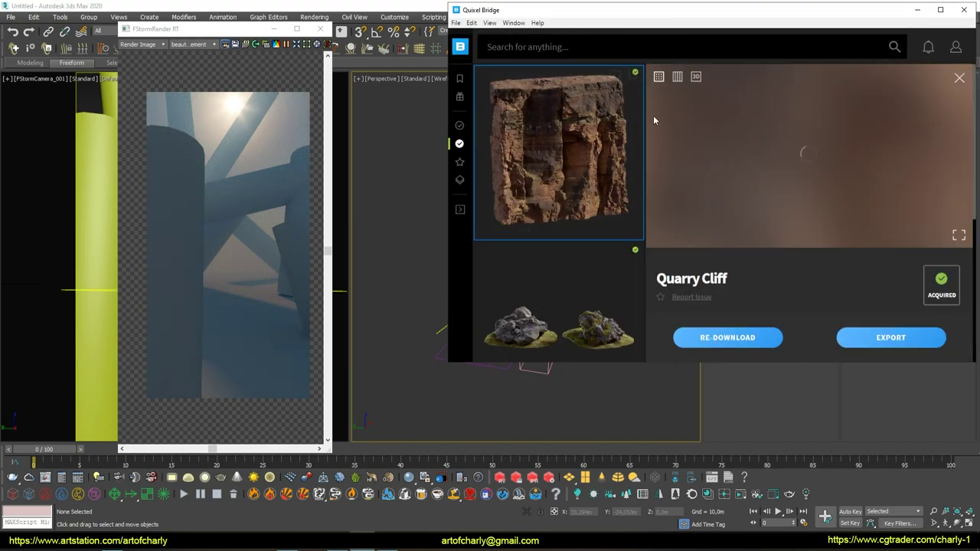
scroll(842, 306, down, 5)
click(810, 126)
click(916, 129)
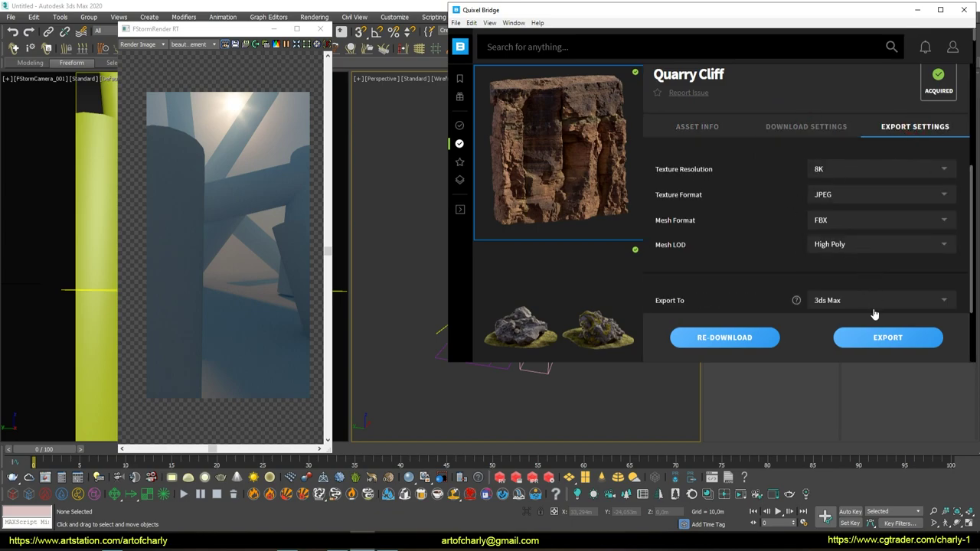
click(870, 344)
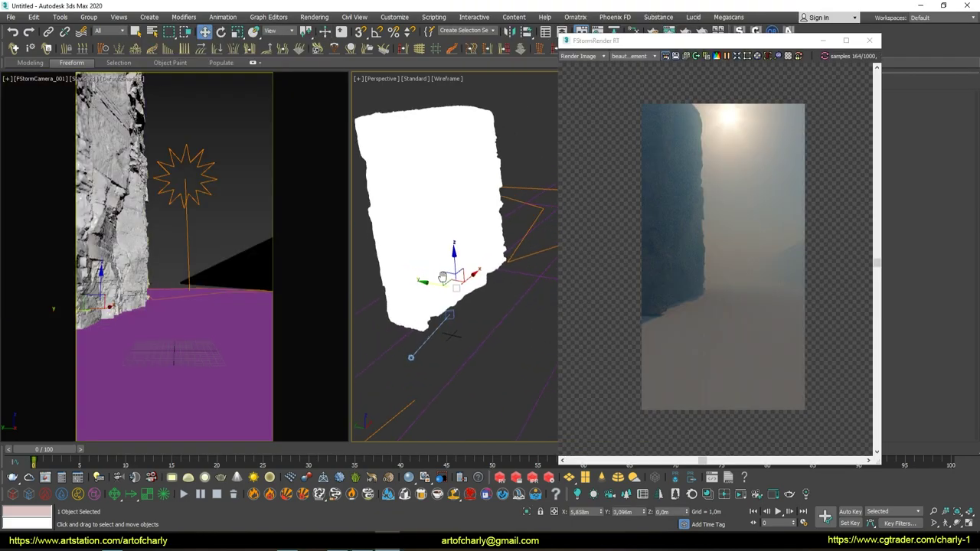
- Clone the imported cliff, scale the copy taller, and place the cliffs on both camera edges
drag(449, 259, 459, 278)
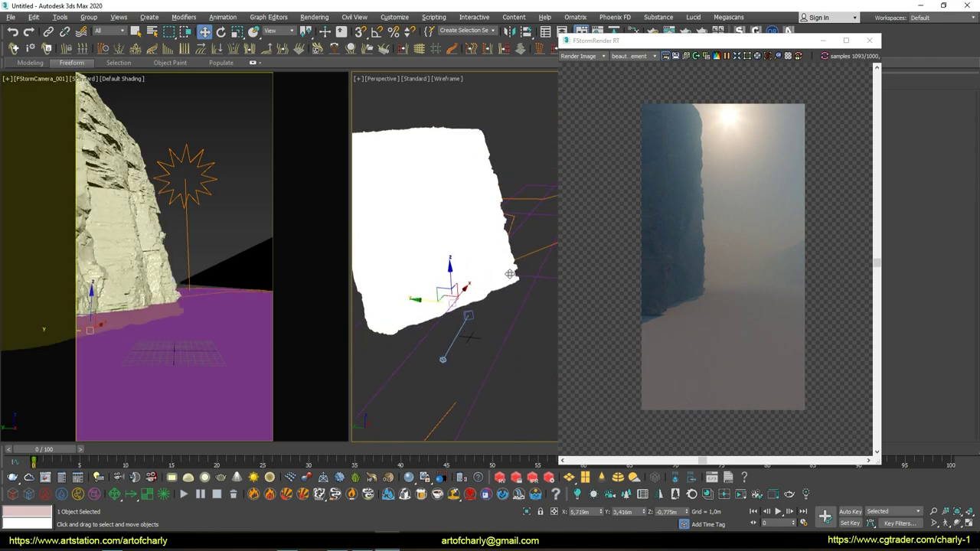
alt+middle_drag(460, 277, 430, 300)
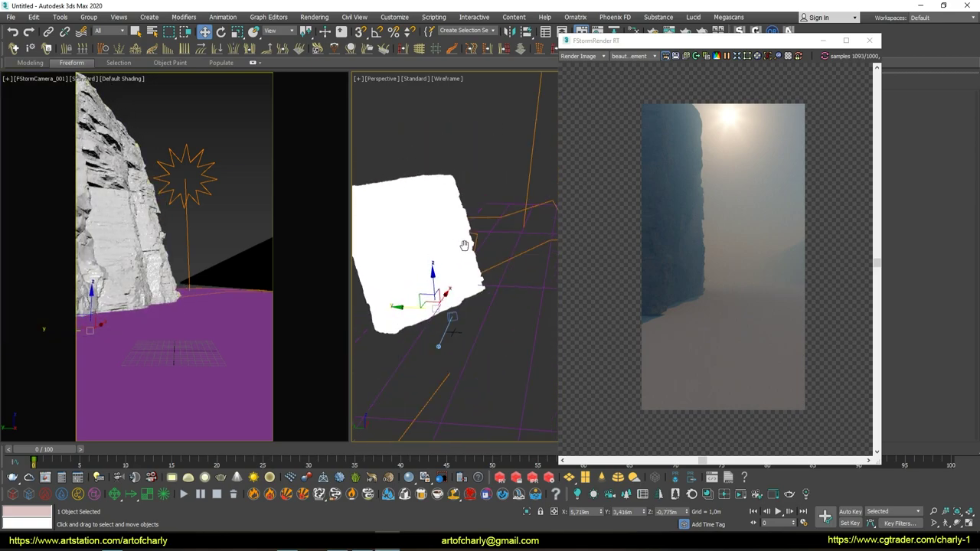
mouse_move(429, 296)
shift+mouse_down()
mouse_move(533, 272)
mouse_move(521, 244)
shift+mouse_up()
key(r)
click(439, 231)
key(w)
alt+middle_drag(429, 246, 443, 263)
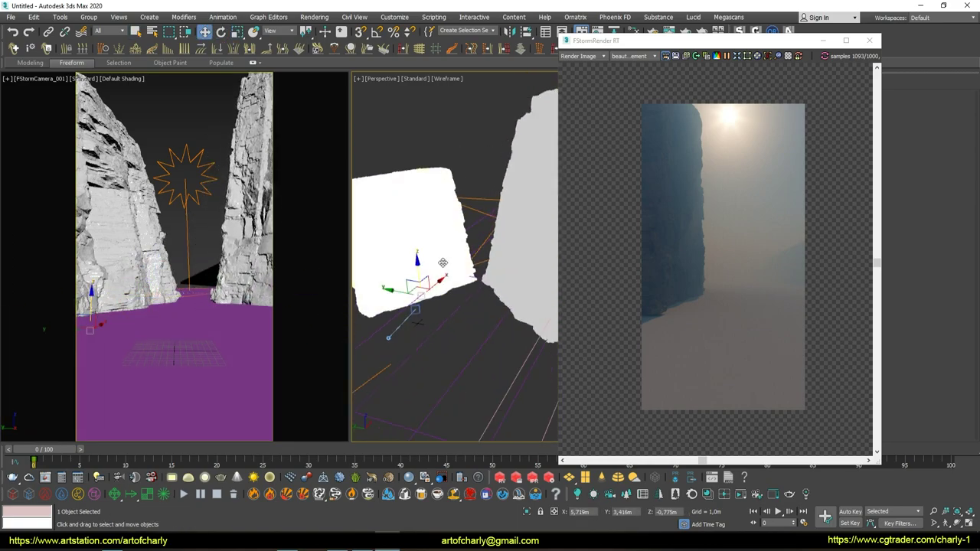
drag(434, 285, 339, 324)
alt+middle_drag(339, 324, 416, 344)
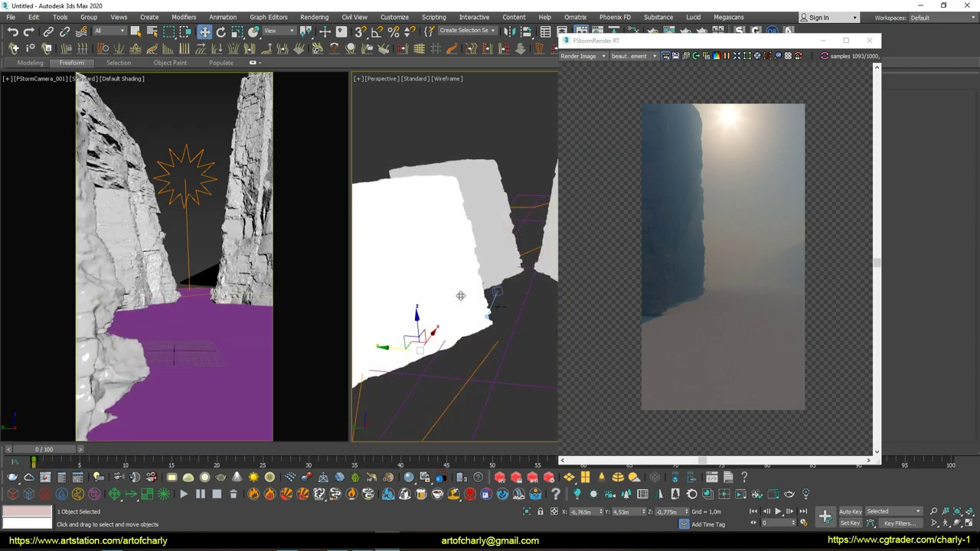
drag(460, 291, 447, 259)
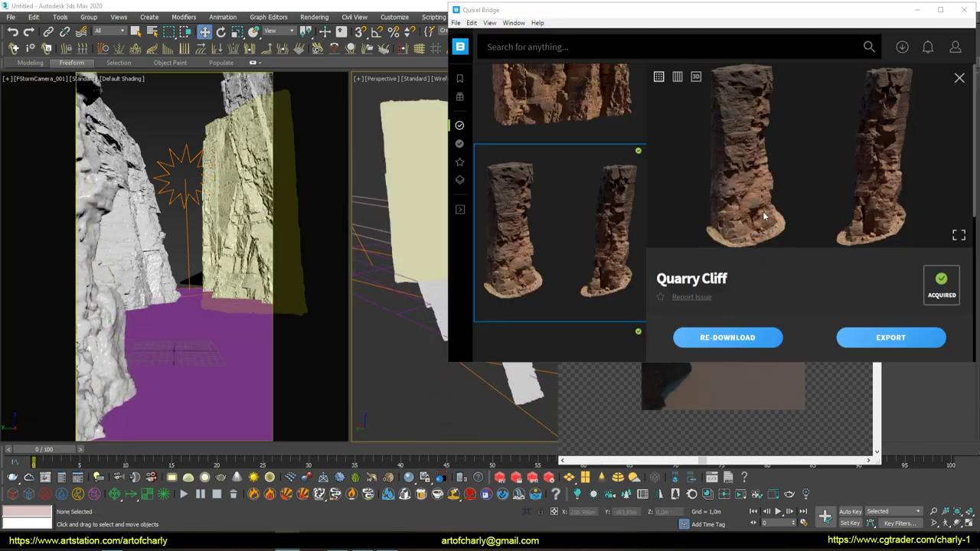
- Export a second Quarry Cliff rock pillar from Bridge into the scene
scroll(811, 236, down, 2)
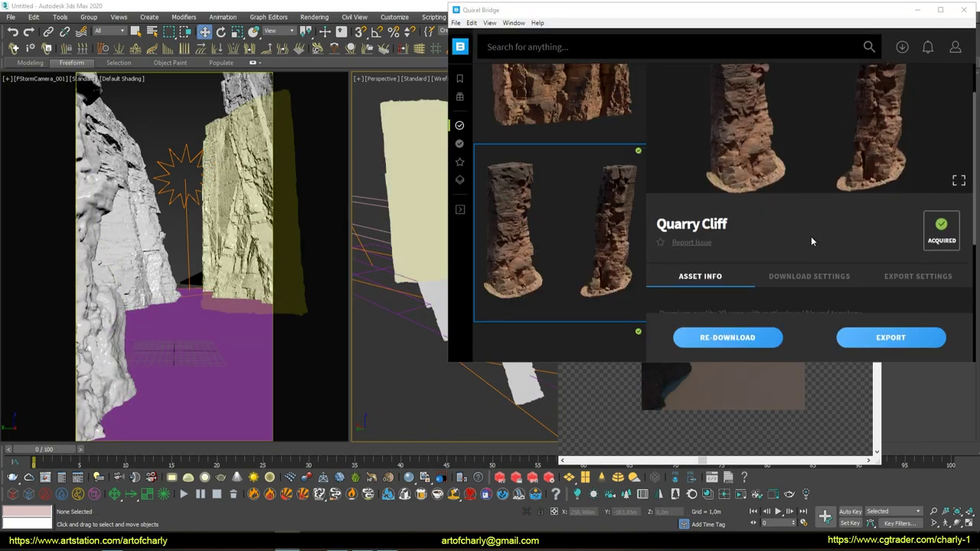
scroll(811, 236, down, 3)
click(908, 128)
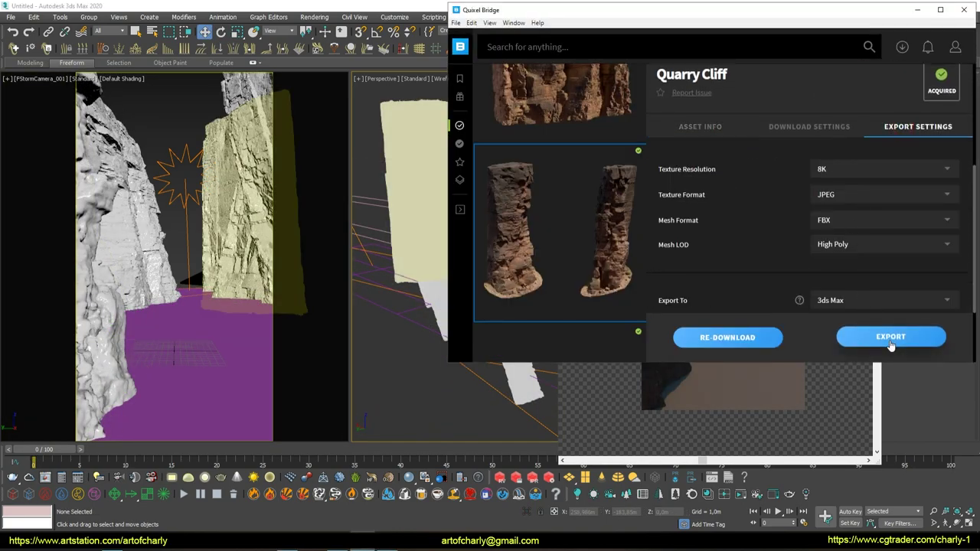
click(890, 339)
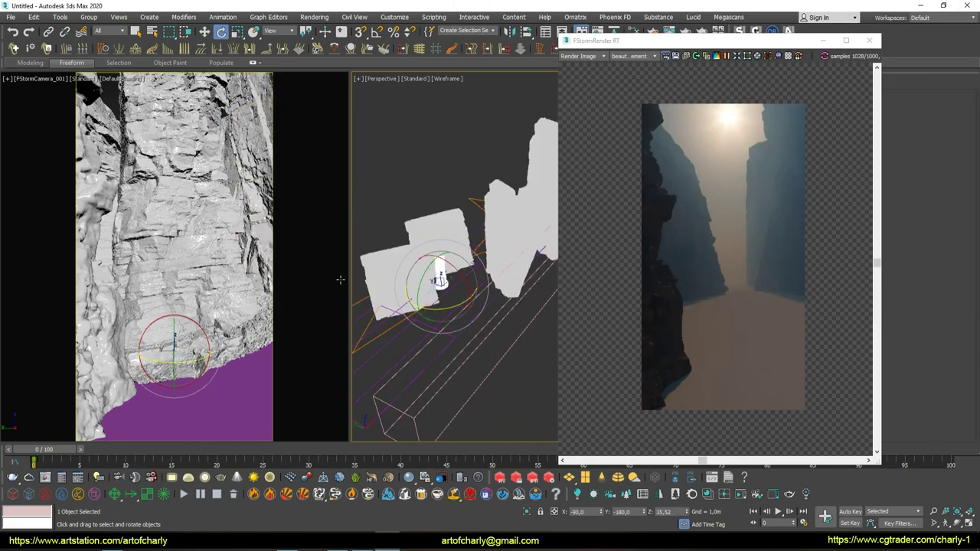
alt+middle_drag(420, 266, 452, 252)
key(w)
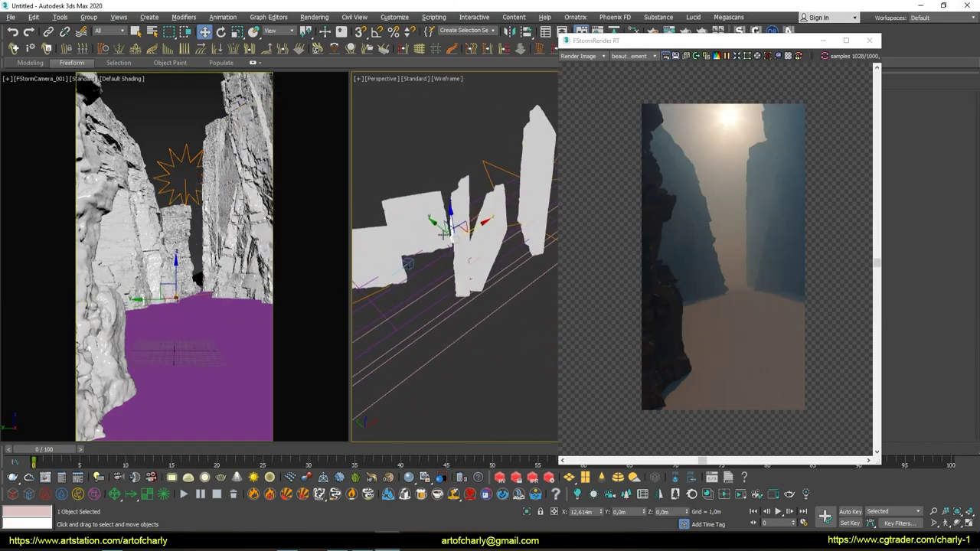
- Stretch the rock pillar much taller and tilt it 50 degrees across the canyon
scroll(455, 255, up, 5)
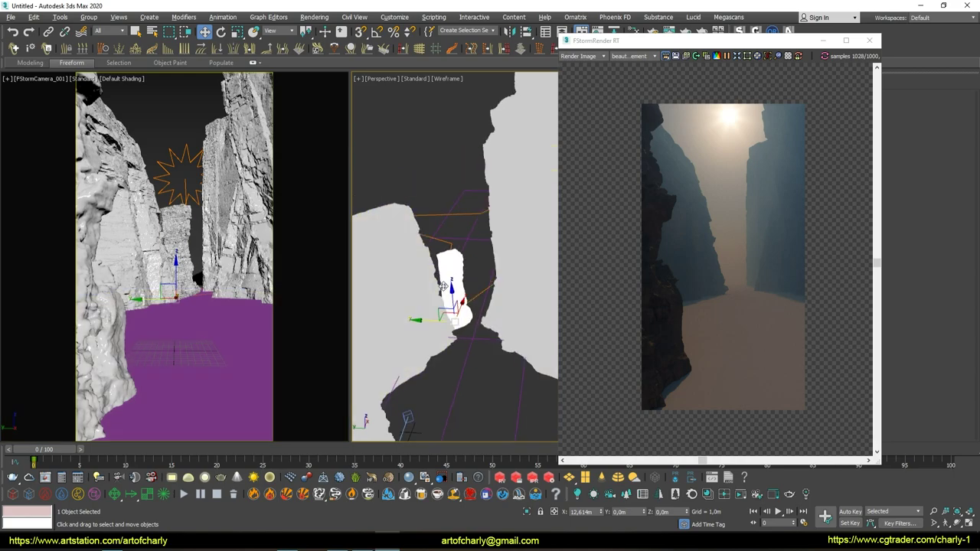
key(r)
drag(452, 261, 429, 113)
key(e)
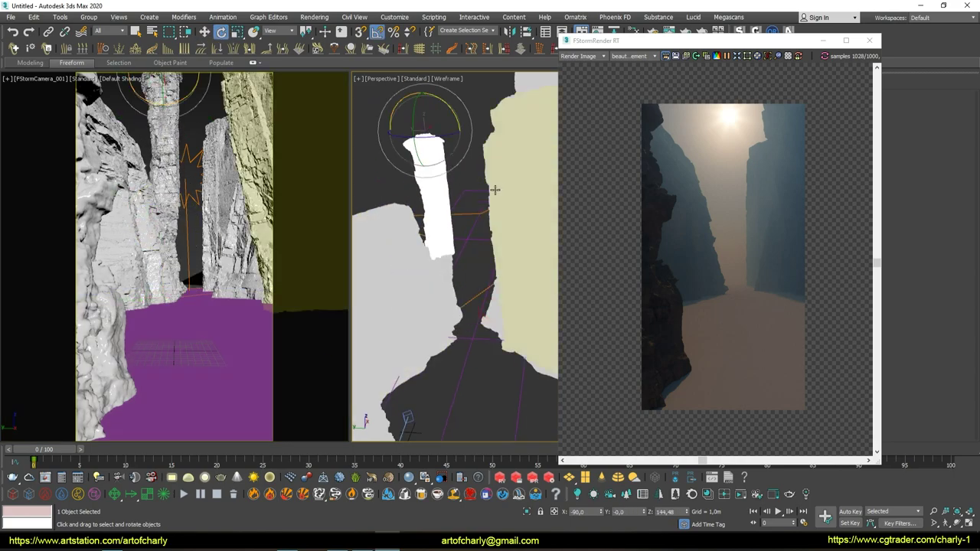
drag(445, 266, 480, 239)
scroll(480, 239, down, 3)
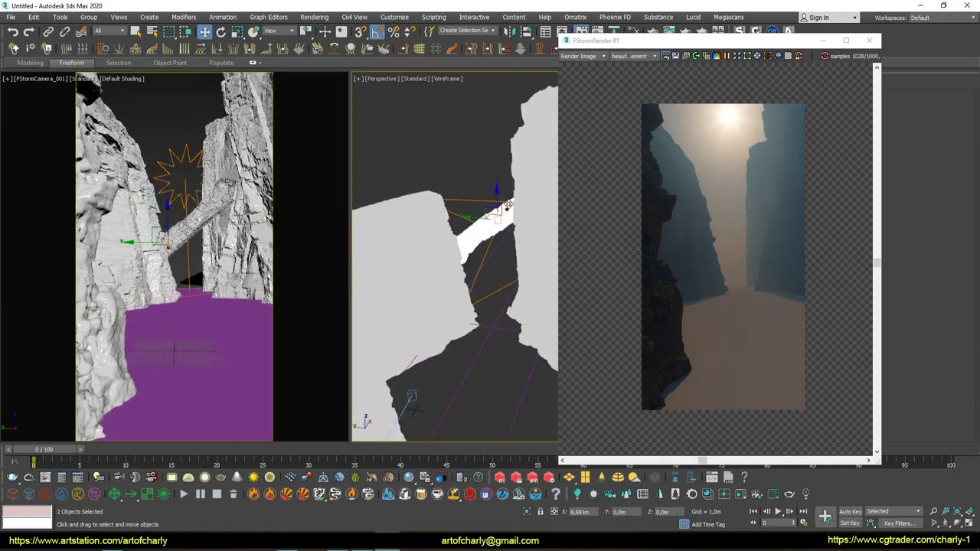
- Reposition one pillar so the two lie diagonally between the cliff walls
key(w)
alt+middle_drag(493, 242, 528, 203)
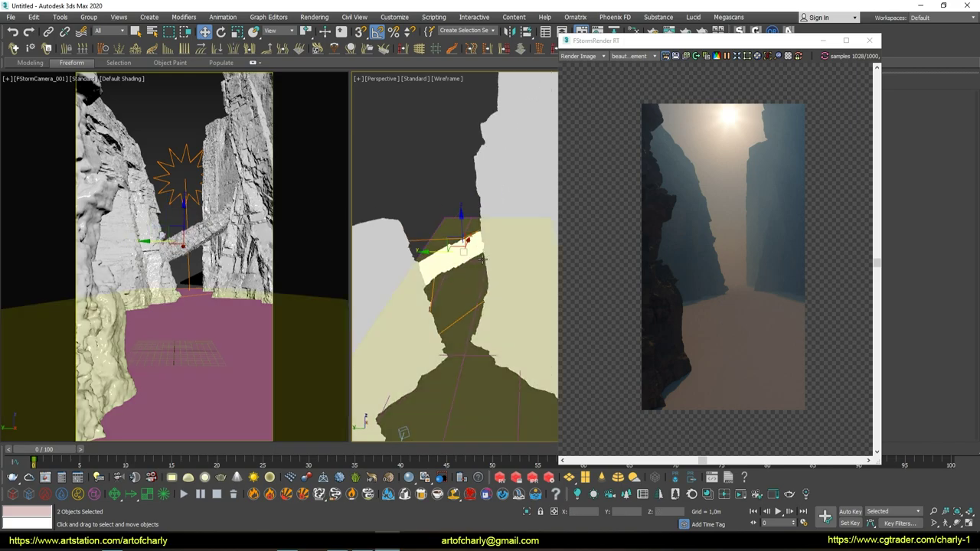
key(e)
click(450, 245)
key(w)
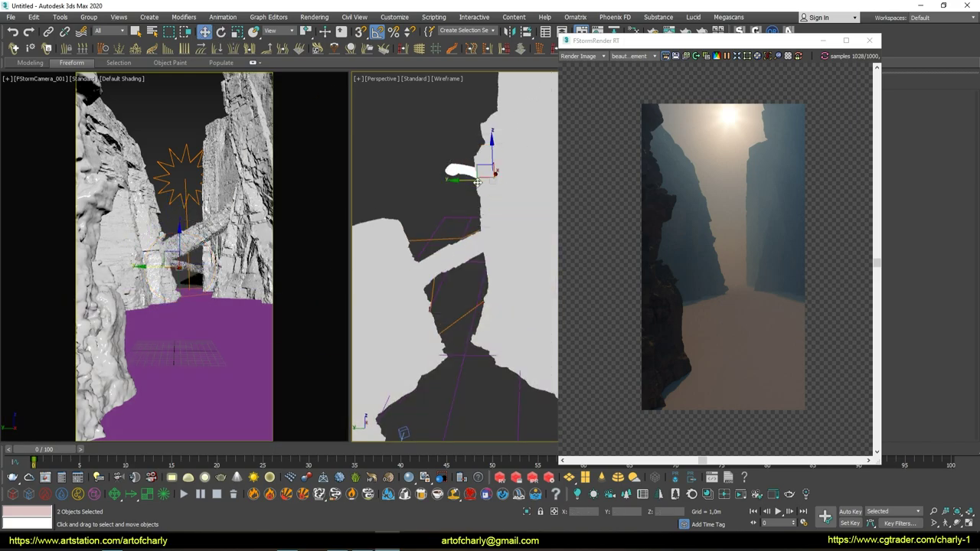
alt+middle_drag(450, 245, 479, 200)
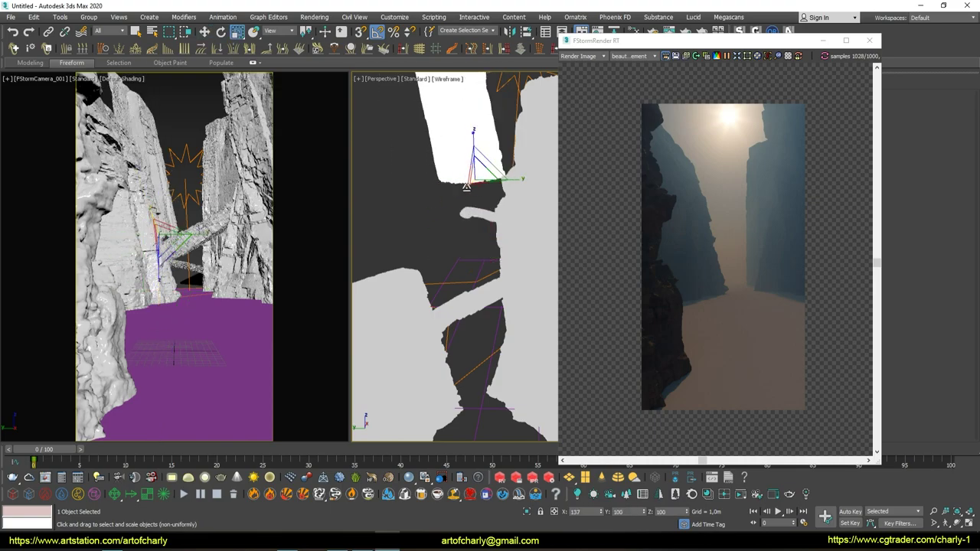
key(e)
key(q)
click(442, 237)
right_click(419, 253)
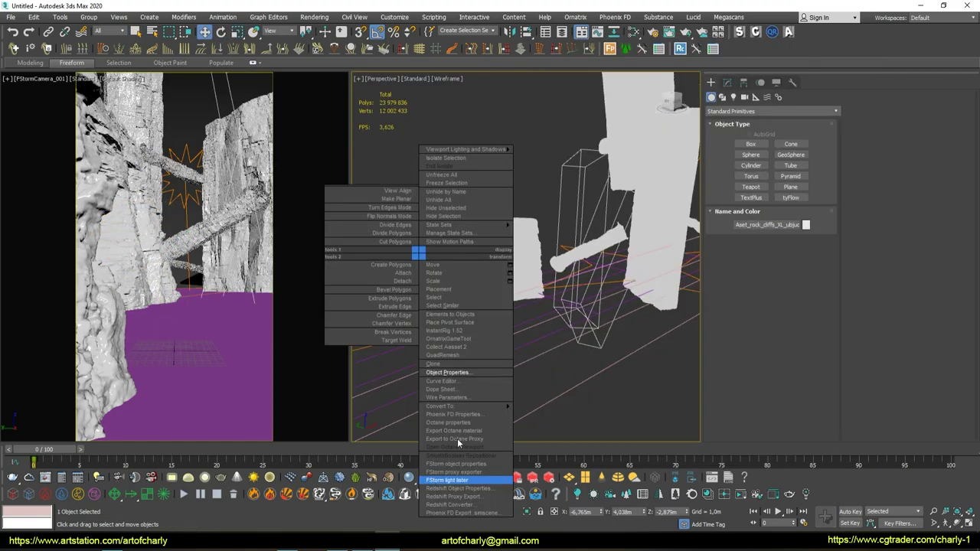
- Export the cliff mesh as an FStorm proxy that replaces the original object
click(478, 474)
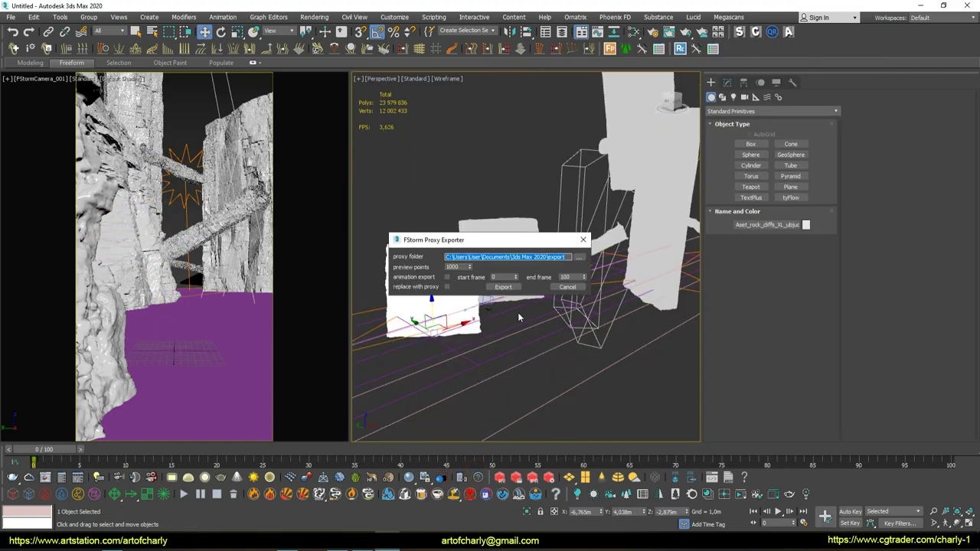
drag(469, 265, 469, 260)
click(502, 287)
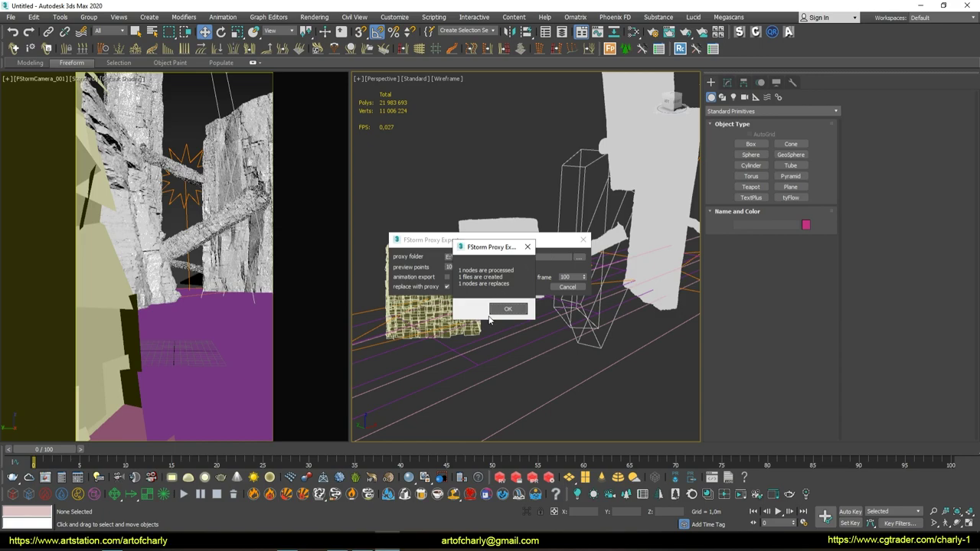
click(506, 308)
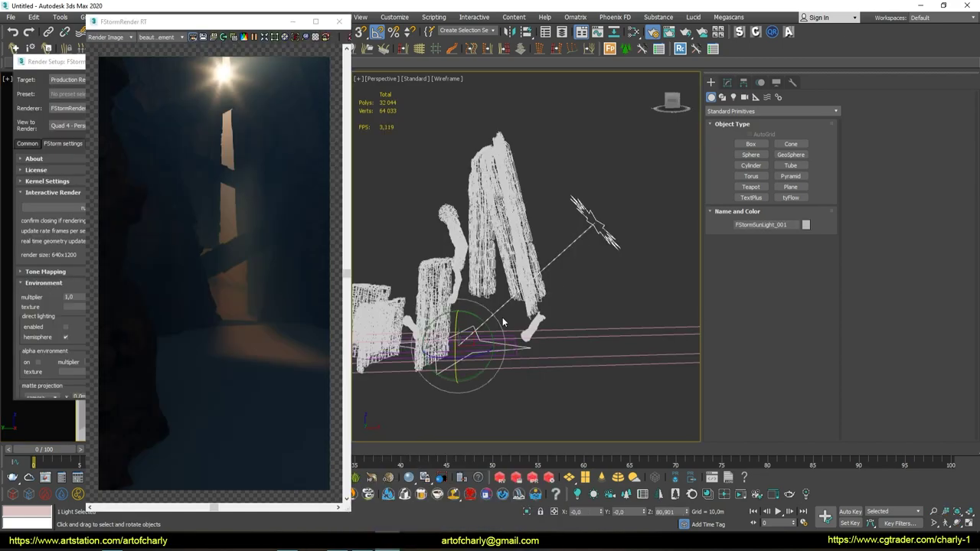
- Rotate the FStorm sun and set its hour to 11.781 so a shaft lights the canyon
drag(503, 322, 464, 357)
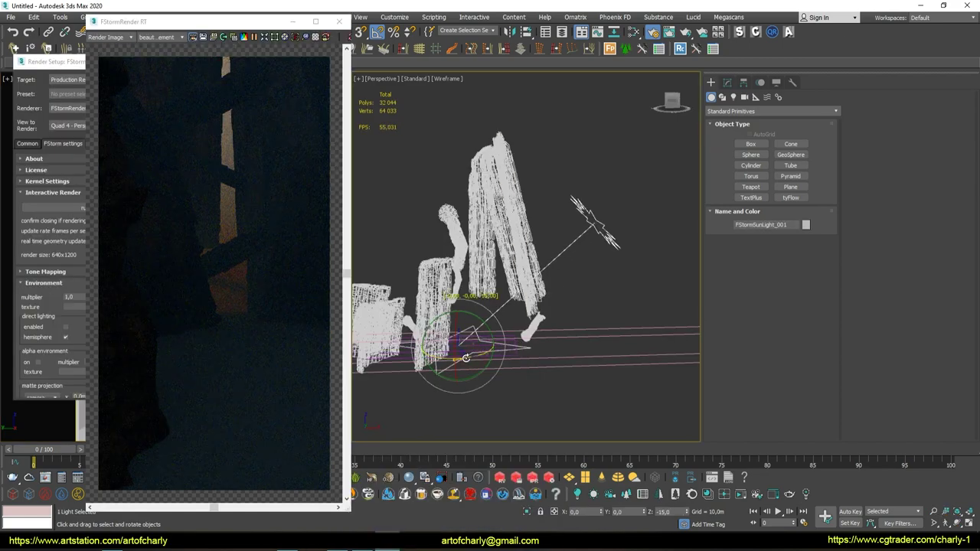
click(728, 82)
mouse_move(804, 406)
mouse_down()
mouse_move(807, 391)
mouse_move(810, 403)
mouse_up()
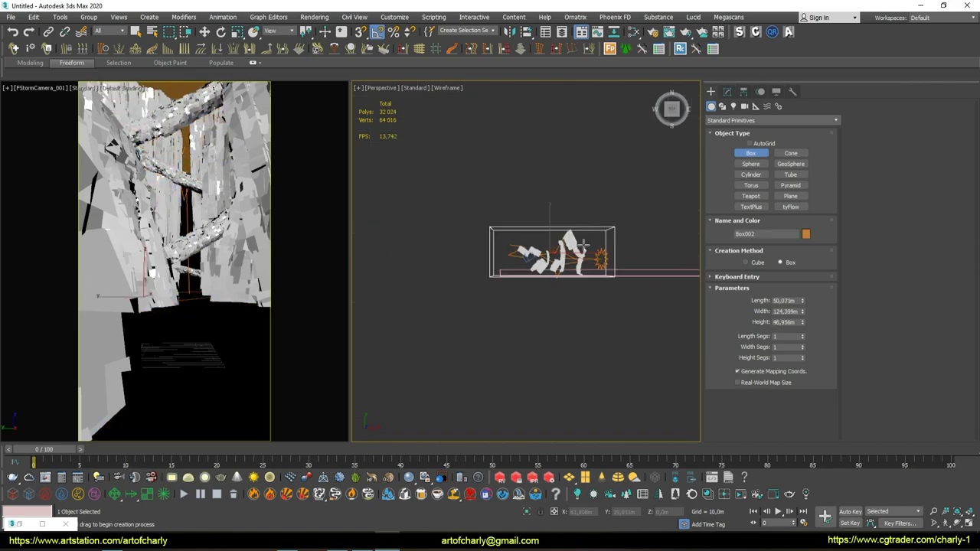
- Convert the enclosing Box002 into an editable poly
scroll(551, 230, up, 2)
scroll(536, 253, up, 3)
right_click(527, 259)
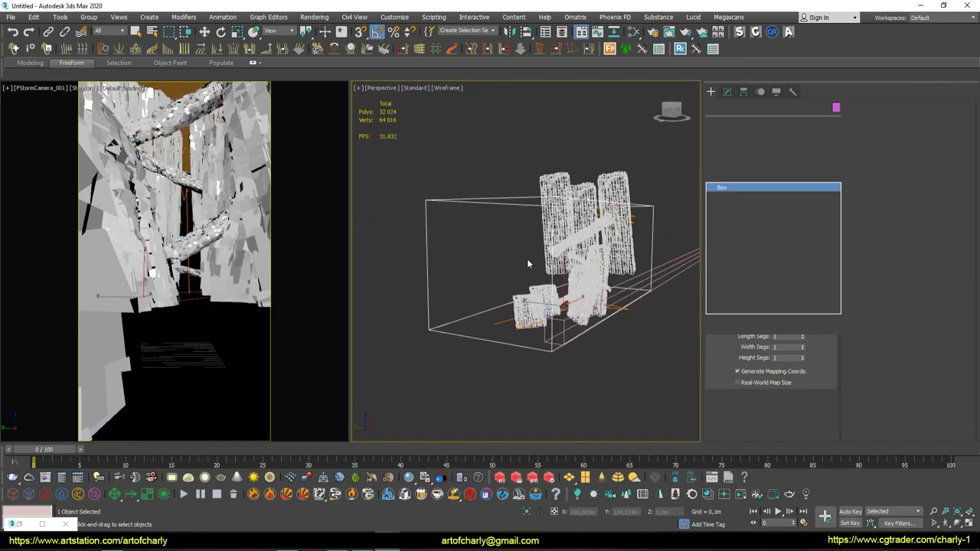
scroll(551, 270, up, 2)
alt+middle_drag(551, 270, 597, 297)
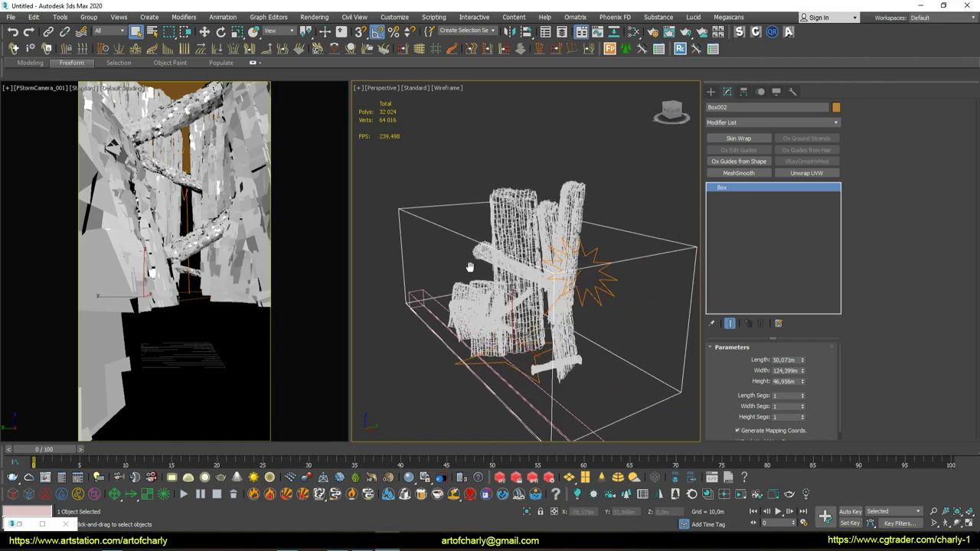
click(598, 297)
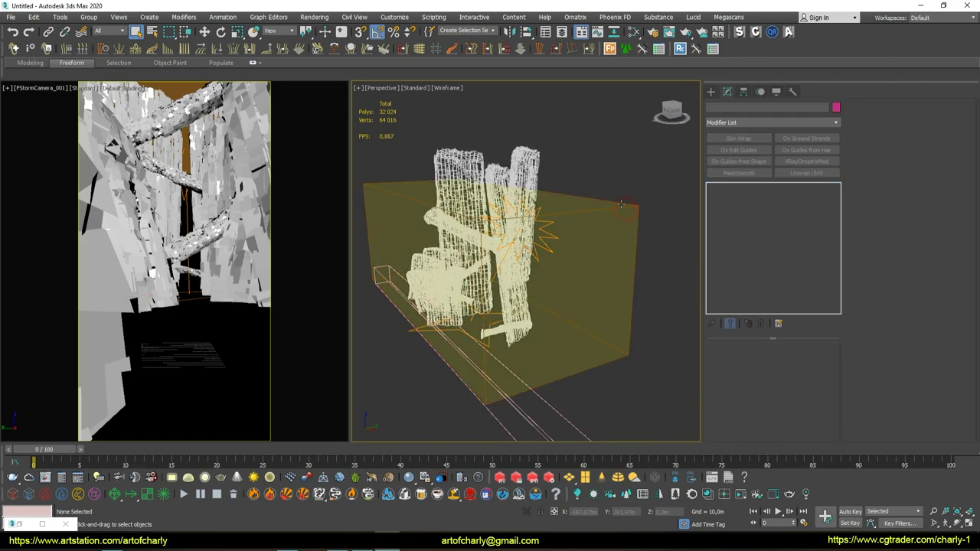
click(622, 220)
right_click(622, 220)
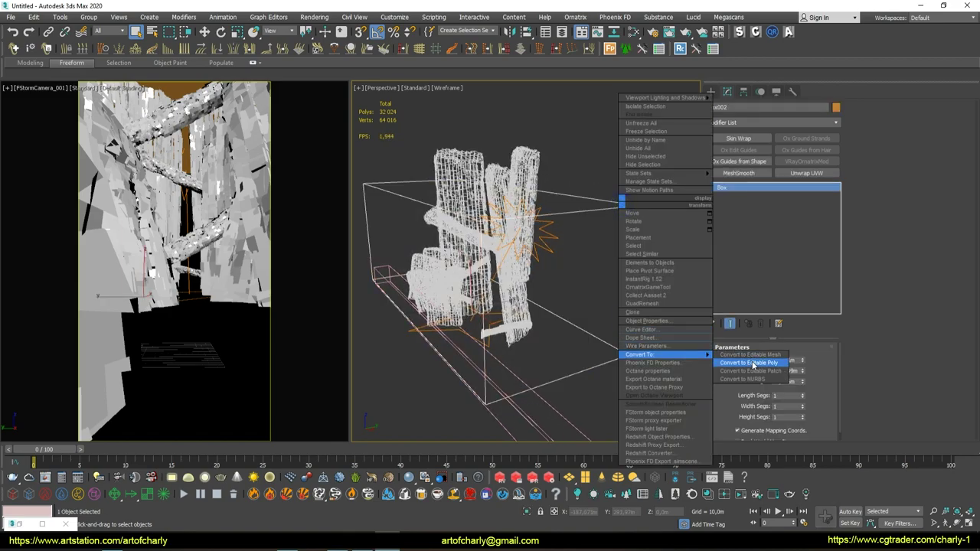
click(754, 364)
- Delete a box face and move a top edge to slope the enclosure's roof
key(4)
click(585, 310)
key(Delete)
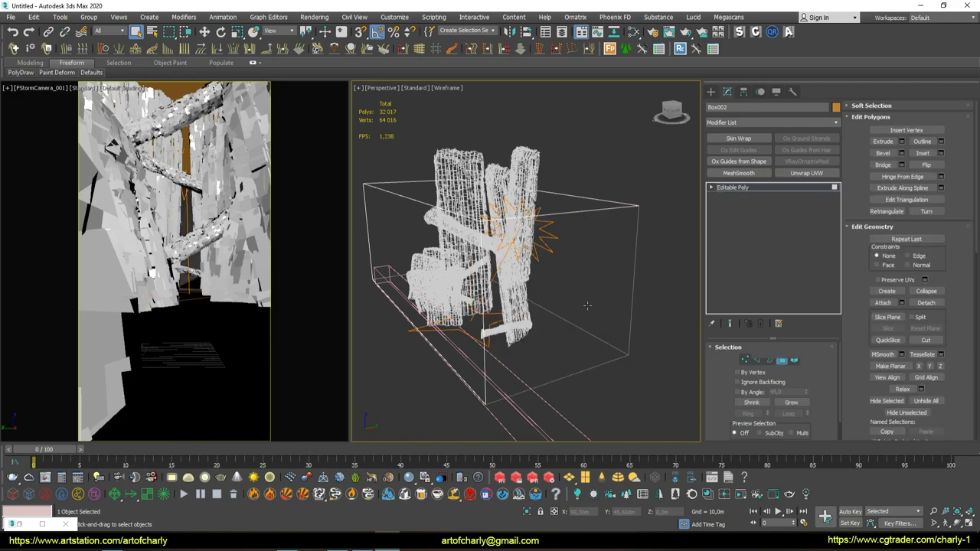
mouse_move(587, 305)
alt+middle_down()
mouse_move(604, 219)
mouse_move(562, 199)
mouse_move(574, 195)
mouse_move(592, 213)
alt+middle_up()
key(2)
click(599, 223)
key(w)
key(1)
click(231, 288)
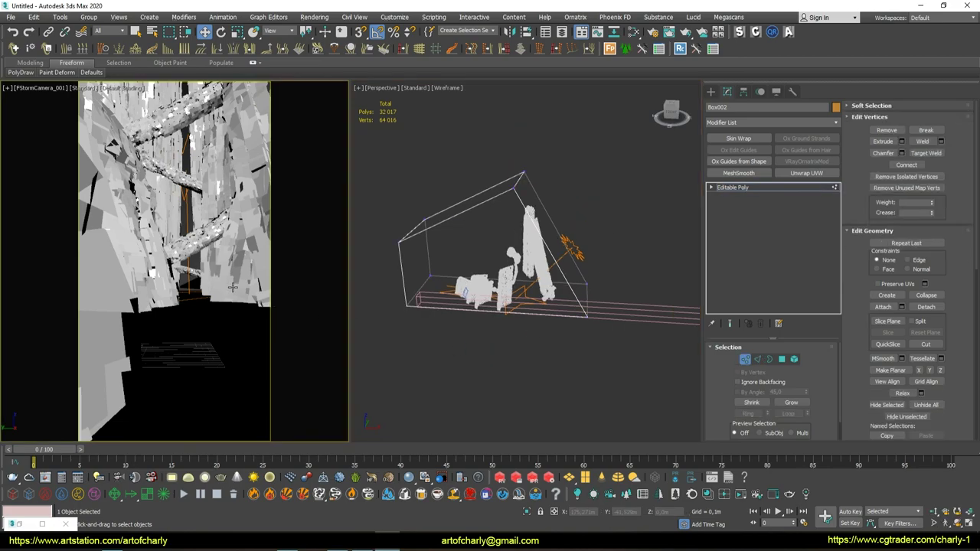
- Select all of the box's polygons and flip them to face inward
click(781, 359)
mouse_move(605, 337)
alt+middle_down()
mouse_move(629, 355)
mouse_move(547, 345)
mouse_move(582, 345)
alt+middle_up()
key(ctrl+a)
click(926, 164)
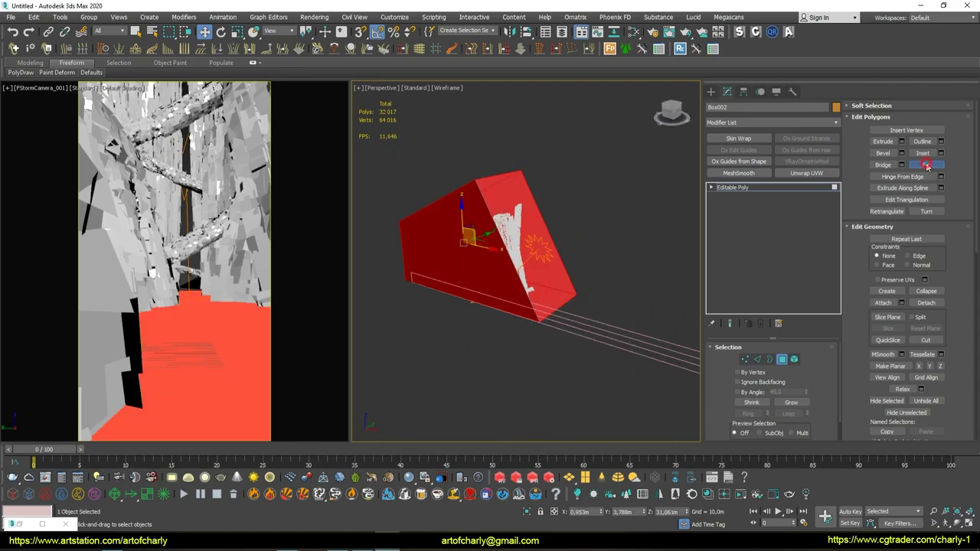
alt+middle_drag(491, 182, 600, 328)
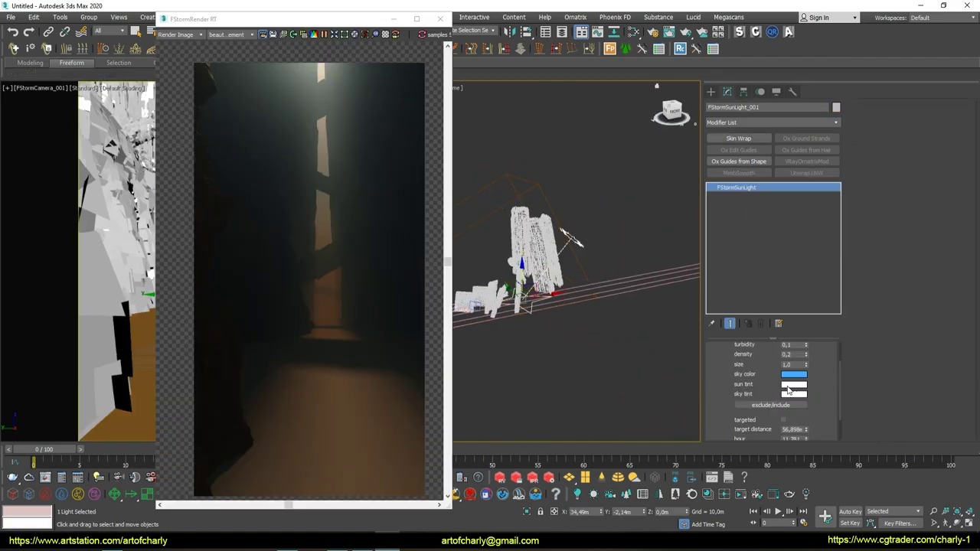
- Tint the FStorm sun light blue in the Color Selector
click(797, 386)
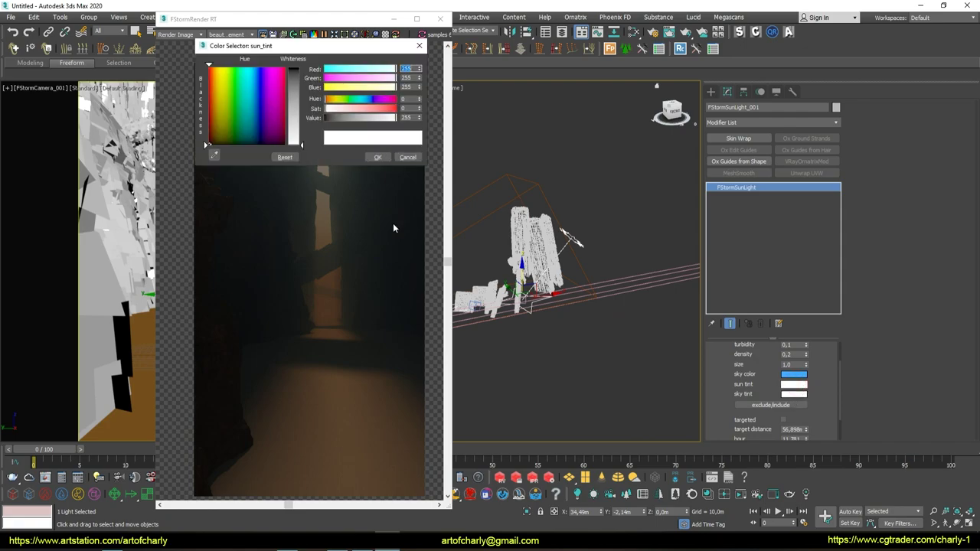
click(297, 100)
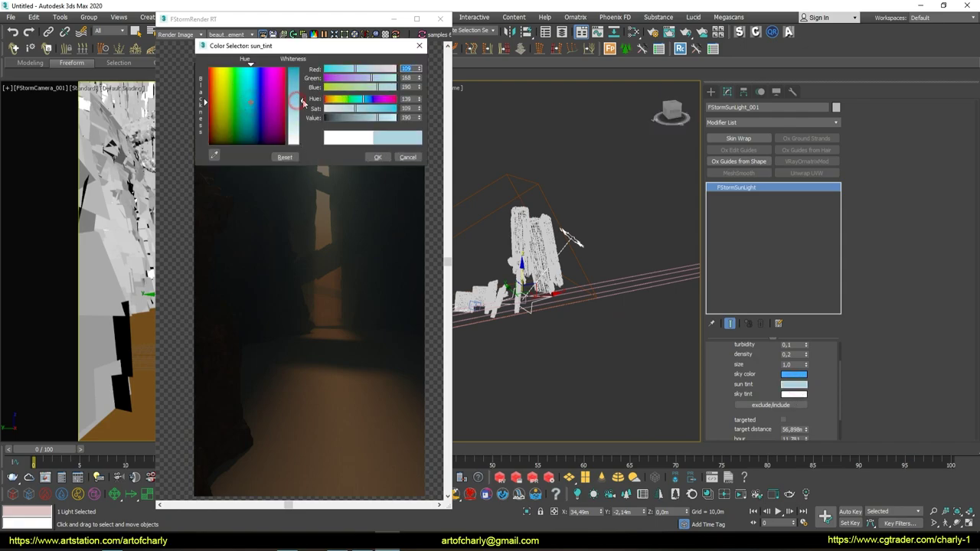
drag(334, 46, 634, 70)
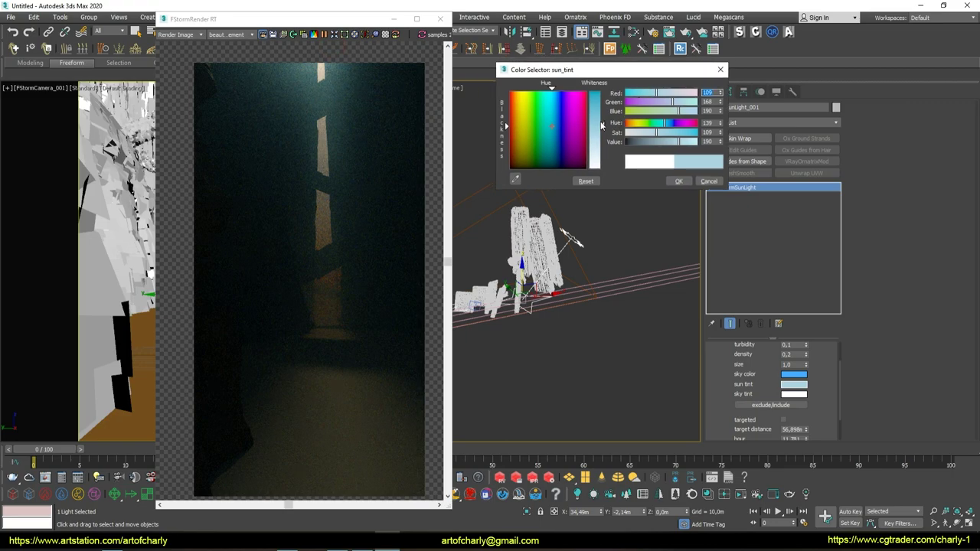
mouse_move(604, 101)
mouse_down()
mouse_move(604, 92)
mouse_move(606, 136)
mouse_up()
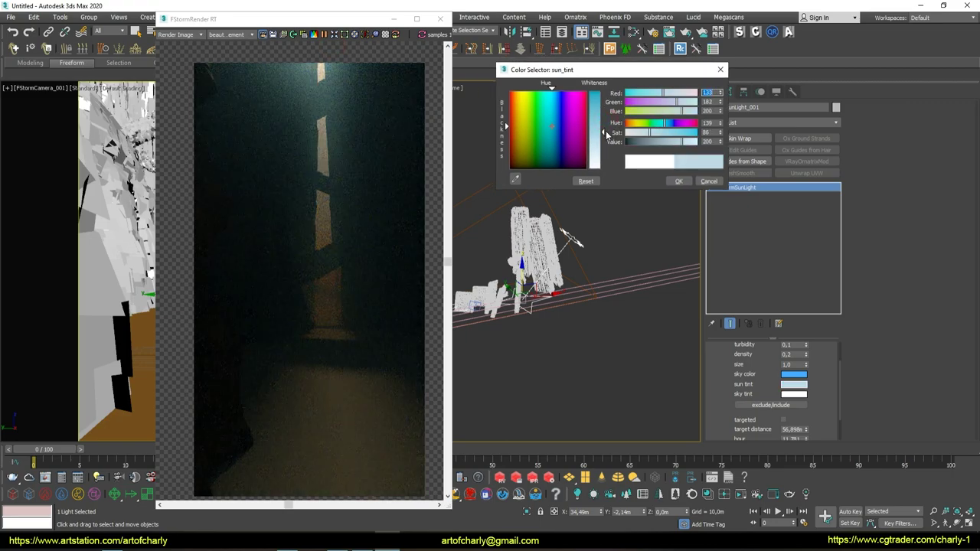
click(674, 180)
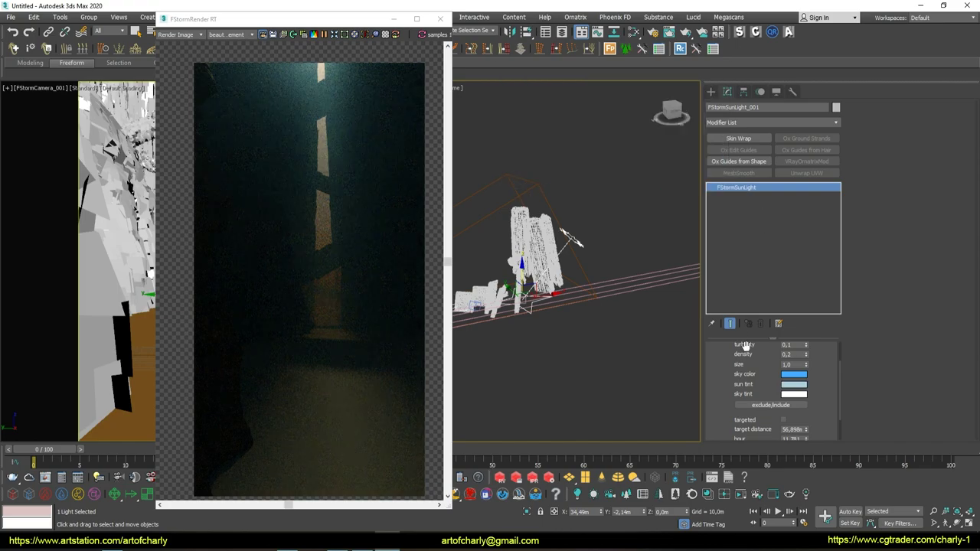
- Copy the sun tint colour onto the sky tint and make it slightly lighter
drag(804, 396, 804, 396)
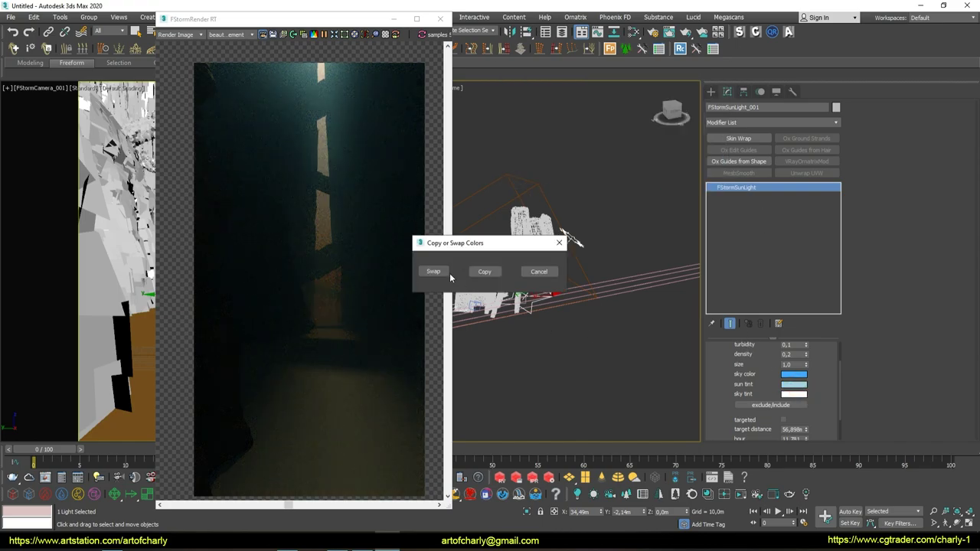
click(485, 271)
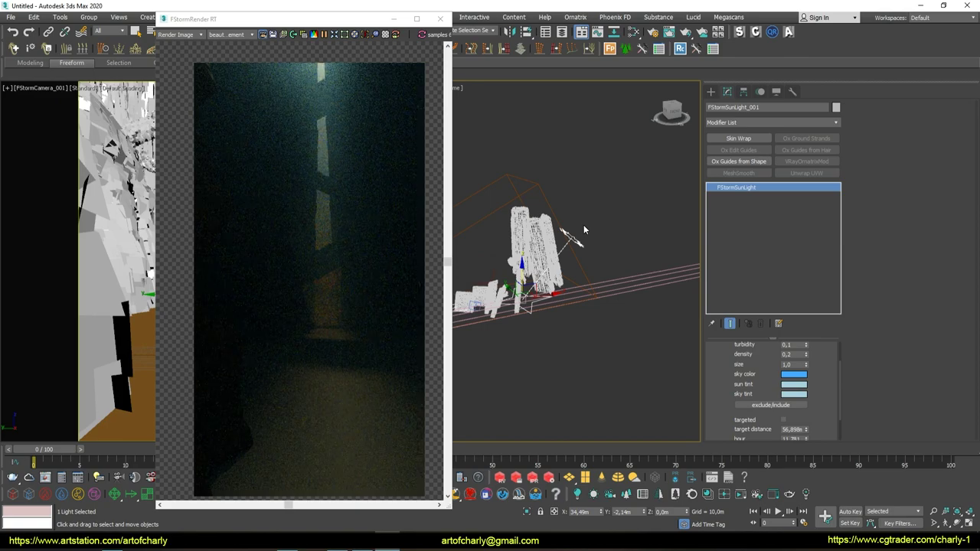
click(794, 395)
mouse_move(605, 138)
mouse_down()
mouse_move(602, 151)
mouse_move(603, 142)
mouse_up()
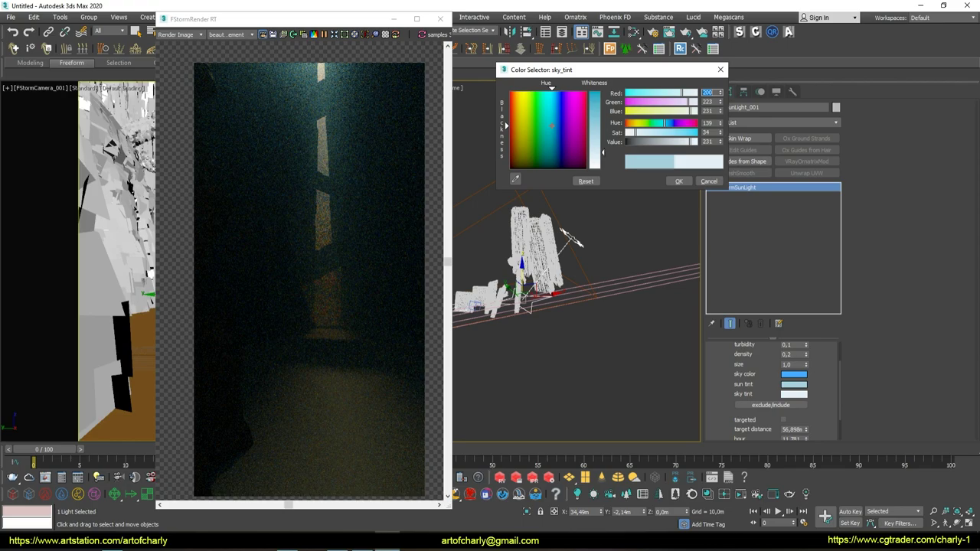
click(677, 181)
drag(326, 25, 312, 63)
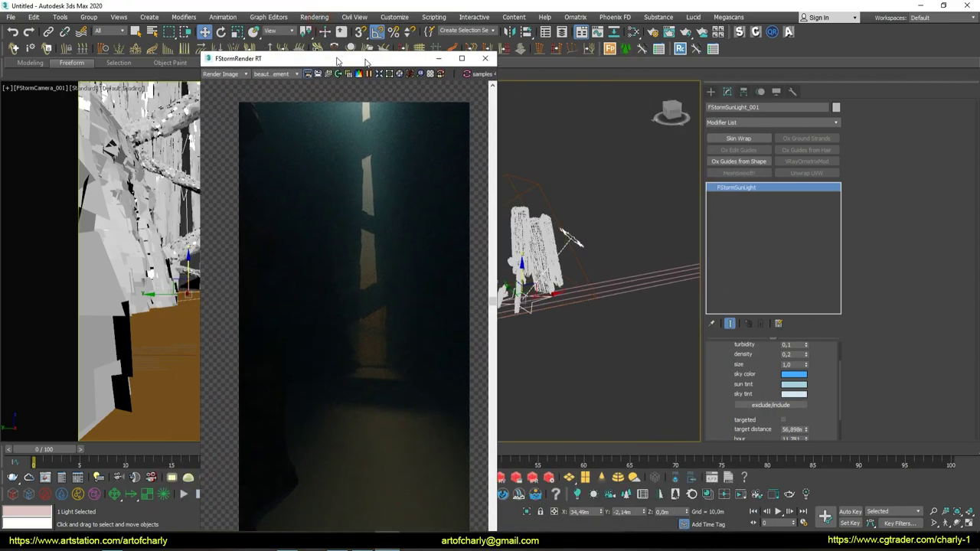
- Set the FStorm fog atmosphere height to 10,224m and distance to 0,9m
click(314, 17)
click(329, 70)
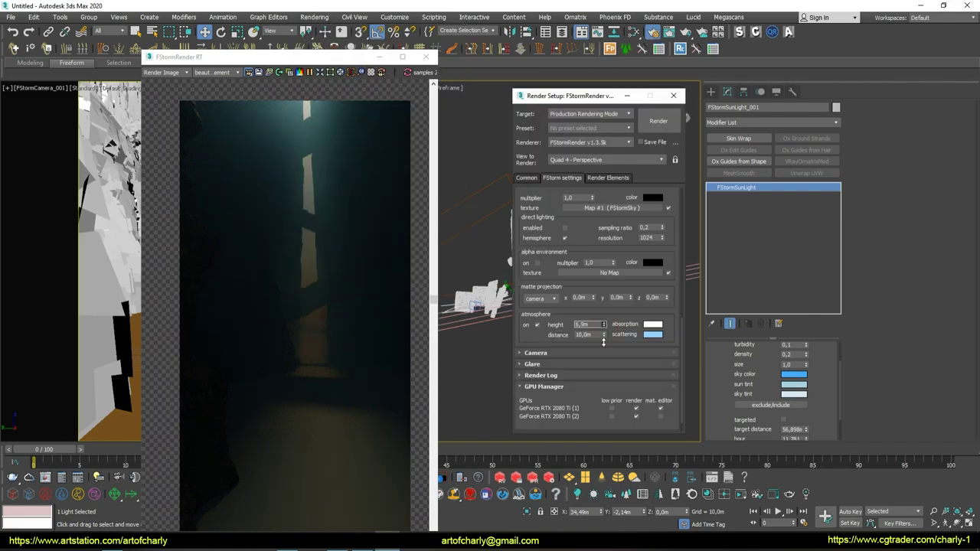
drag(602, 328, 603, 326)
mouse_move(600, 275)
mouse_down()
mouse_move(599, 233)
mouse_move(606, 303)
mouse_up()
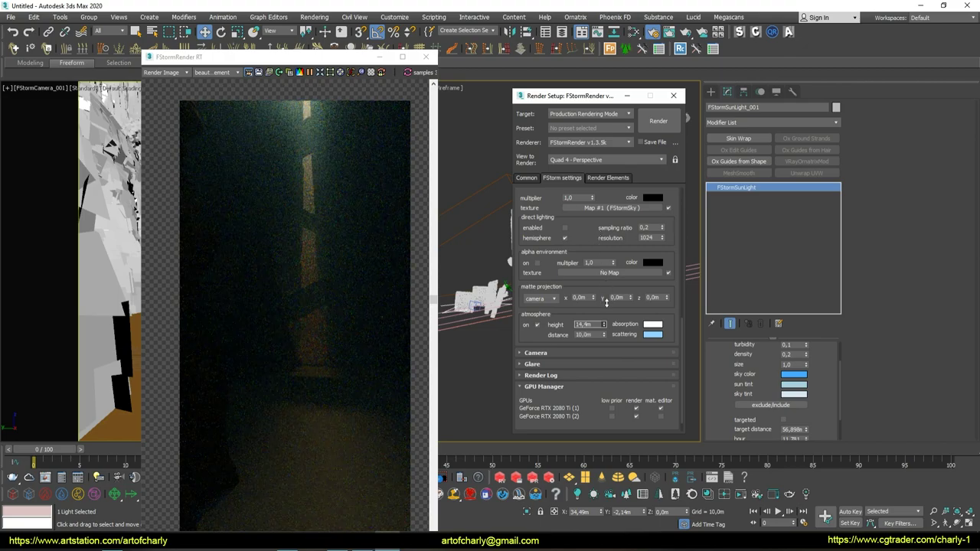
drag(607, 319, 621, 362)
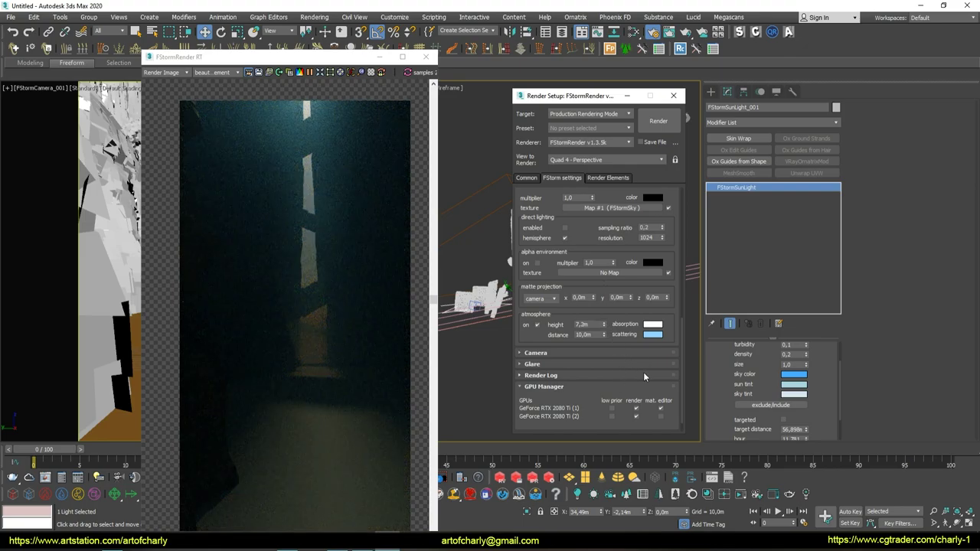
drag(604, 325, 605, 319)
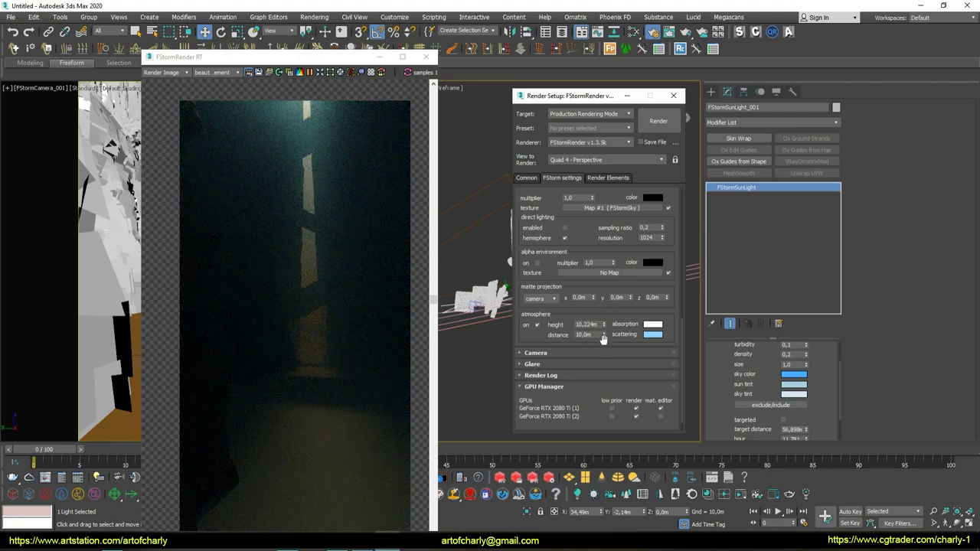
drag(604, 335, 607, 363)
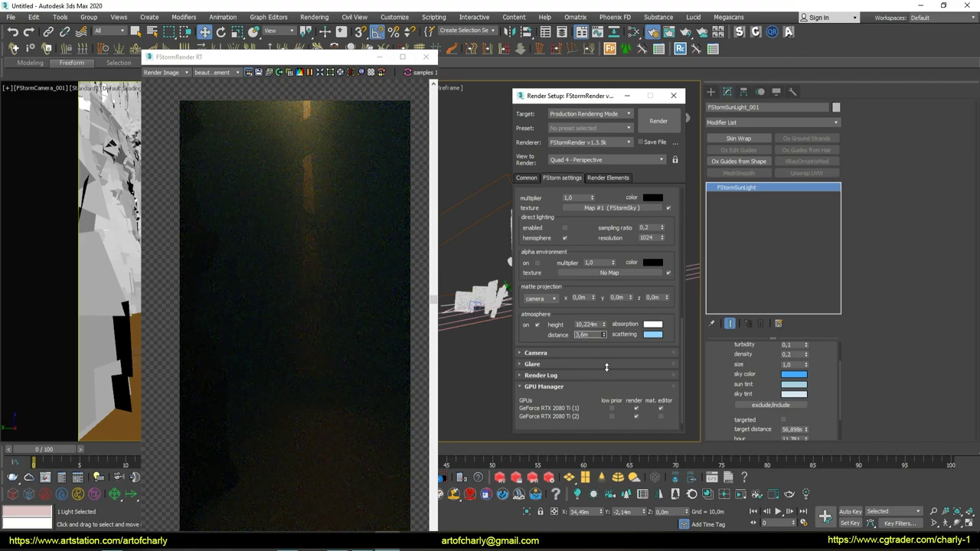
drag(607, 337, 607, 286)
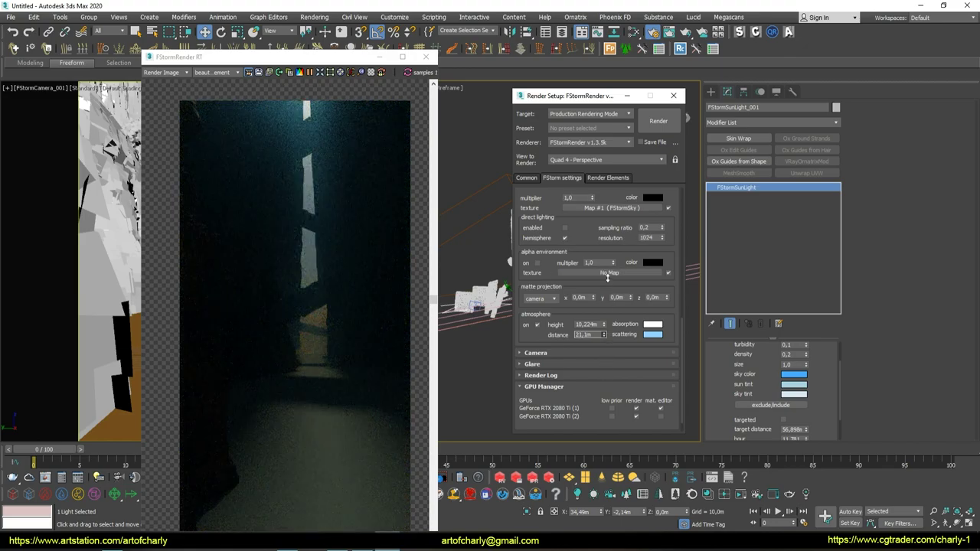
drag(608, 291, 610, 322)
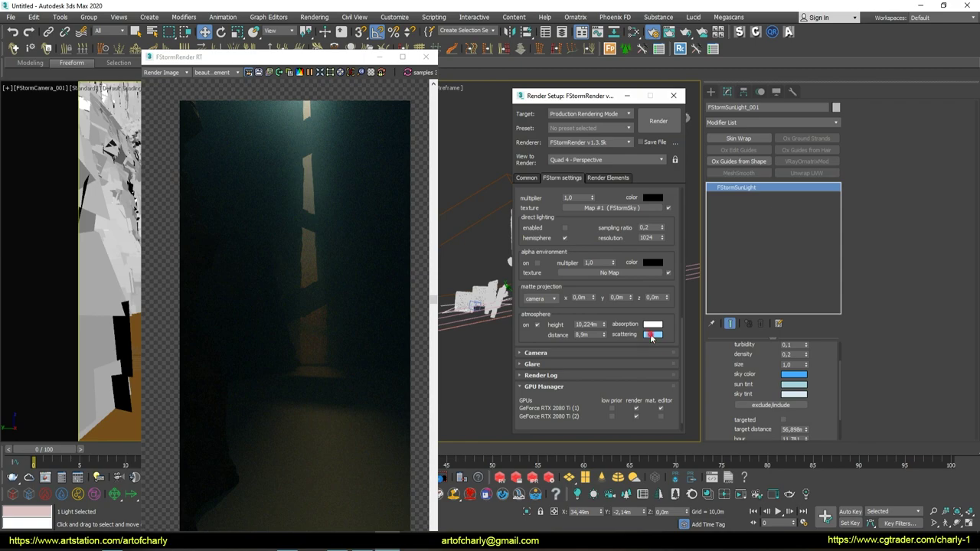
- Adjust the fog scattering colour, keeping it light blue
click(651, 335)
mouse_move(601, 143)
mouse_down()
mouse_move(603, 173)
mouse_move(603, 102)
mouse_up()
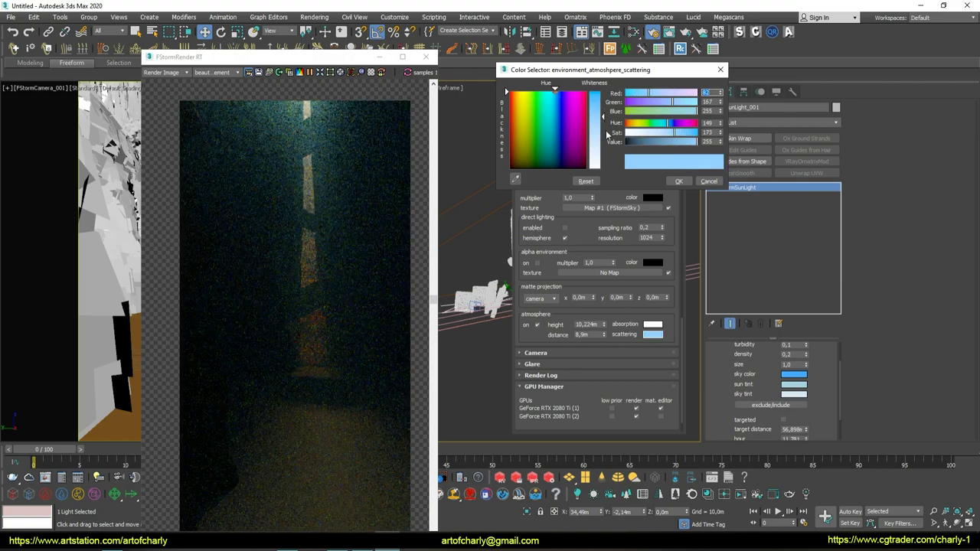
click(678, 181)
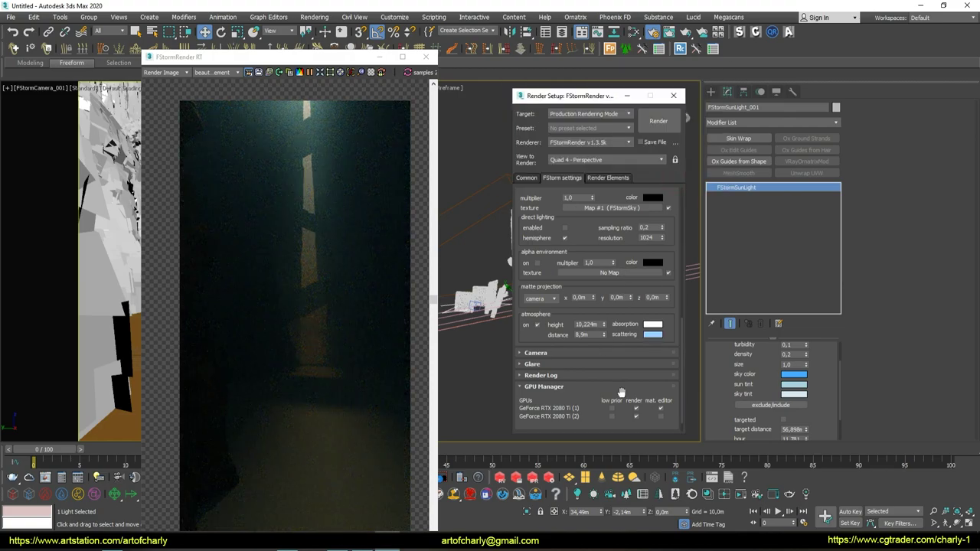
- Set the fog absorption colour to white
click(653, 324)
mouse_move(602, 92)
mouse_down()
mouse_move(610, 132)
mouse_move(549, 132)
mouse_up()
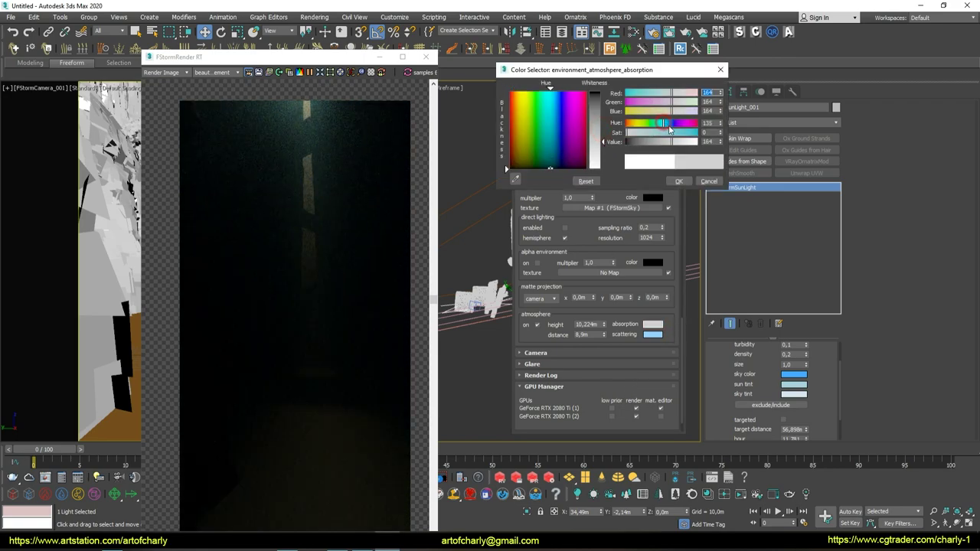
drag(607, 149, 608, 170)
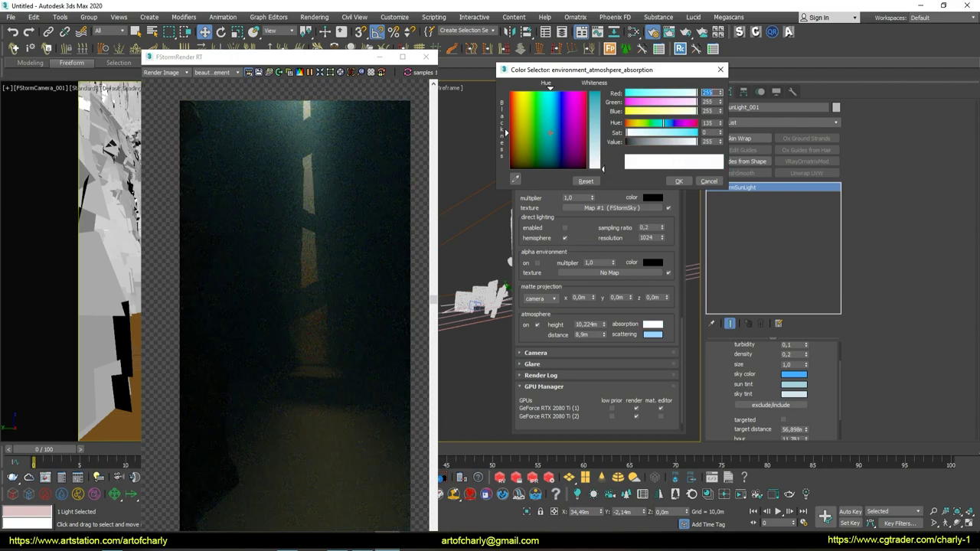
click(672, 182)
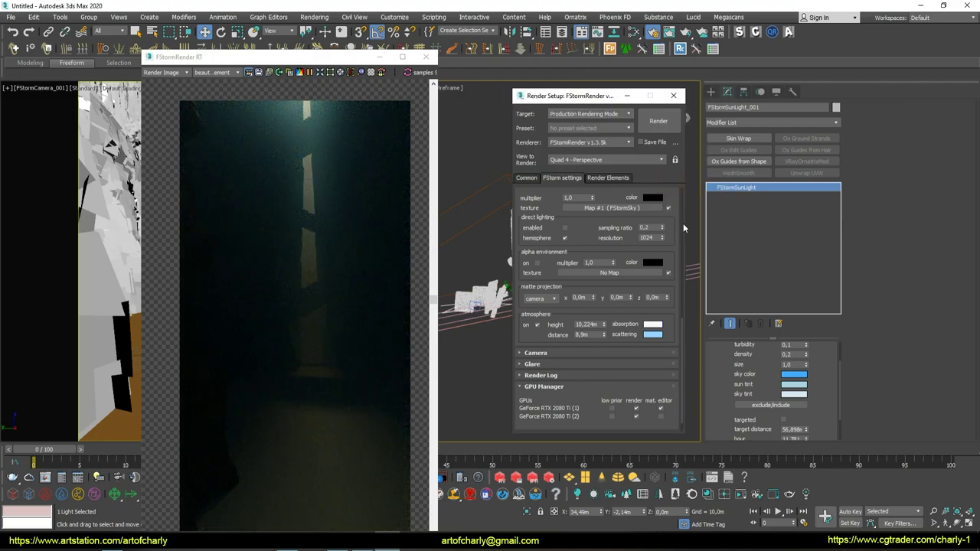
click(673, 95)
click(710, 91)
- Draw an FStorm plane light beside the boulders and raise it above them
click(750, 153)
middle_drag(527, 290, 543, 339)
scroll(543, 339, up, 3)
scroll(543, 339, up, 2)
drag(572, 320, 537, 385)
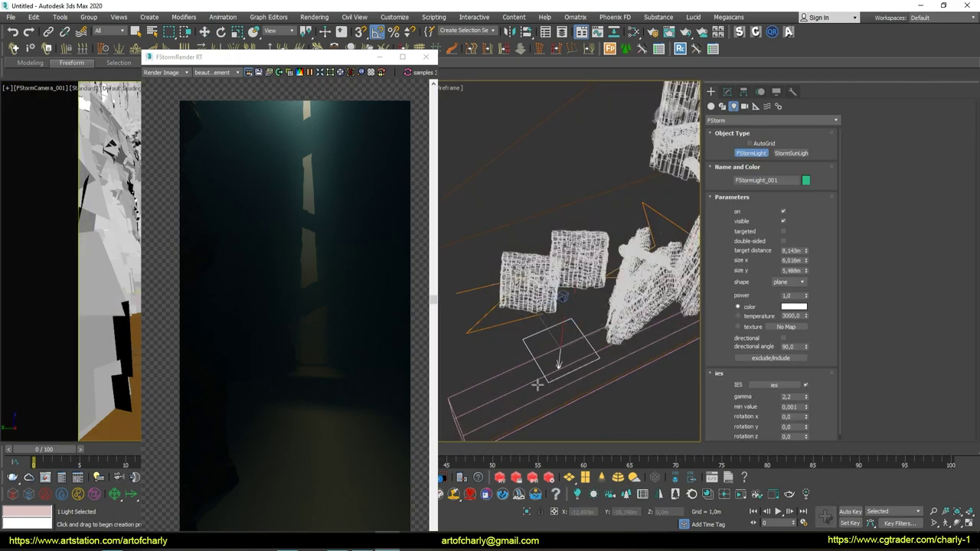
key(w)
alt+middle_drag(536, 352, 543, 272)
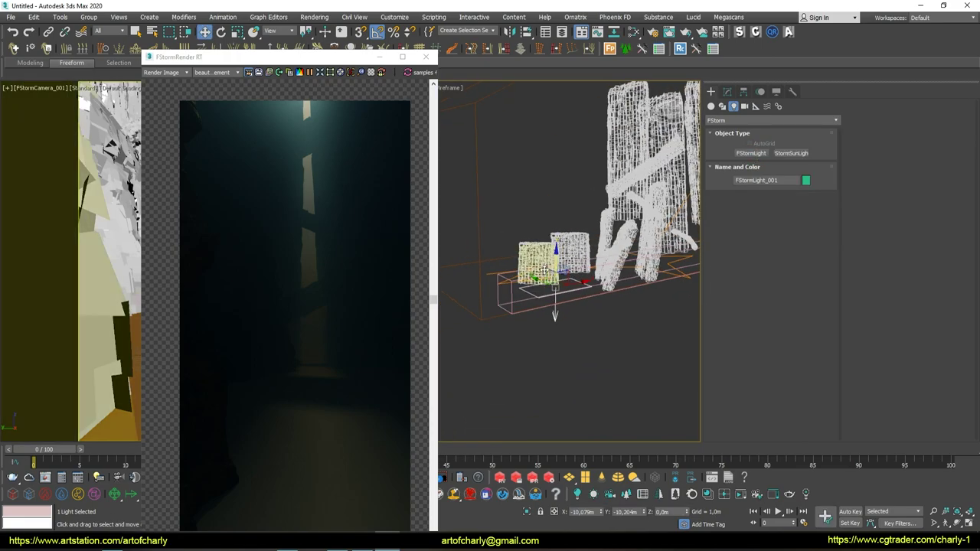
drag(544, 271, 565, 180)
alt+middle_drag(565, 180, 536, 192)
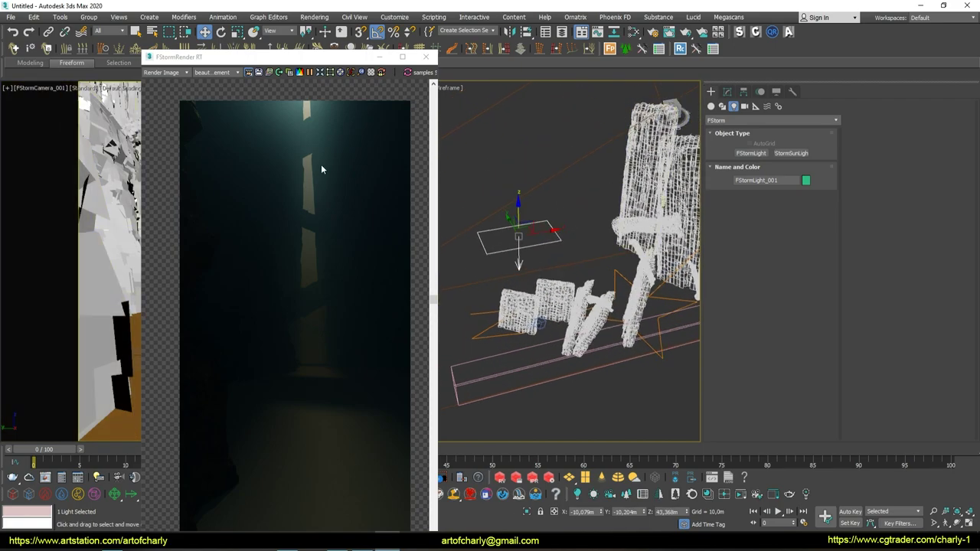
- Raise the plane light's power to 7,983
click(728, 91)
drag(808, 347, 798, 206)
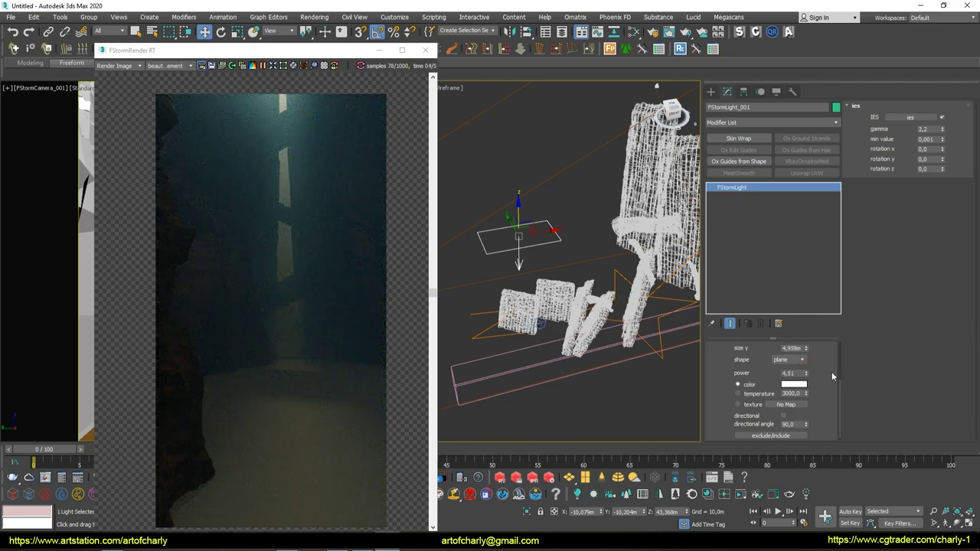
drag(806, 374, 806, 322)
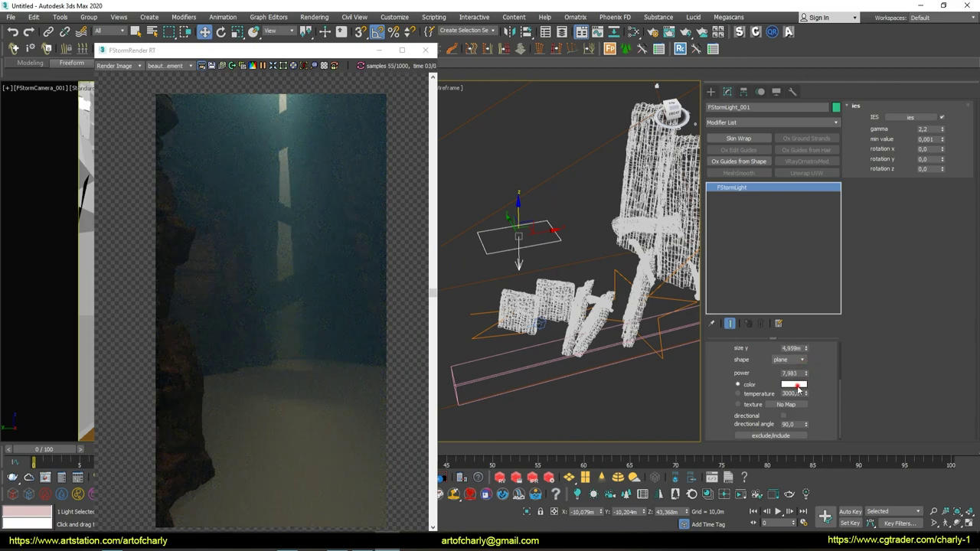
- Change the plane light colour to a cyan-leaning mint green
click(793, 384)
click(542, 123)
drag(599, 167, 597, 120)
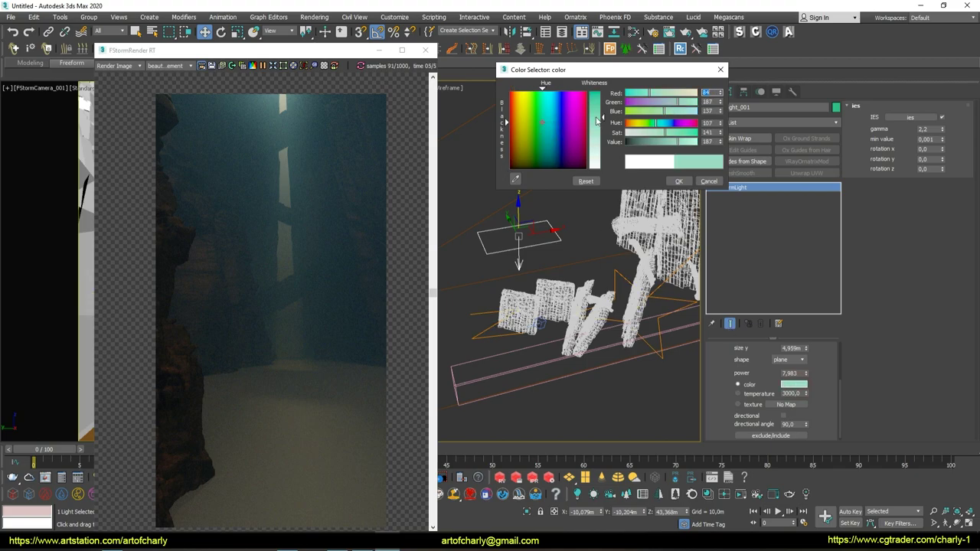
drag(541, 126, 548, 134)
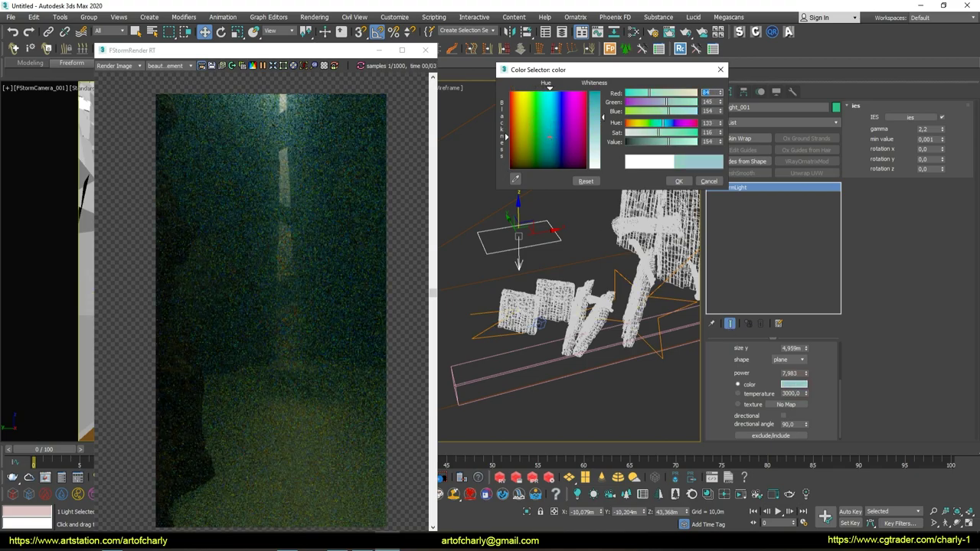
click(679, 180)
- Raise the light higher above the canyon and tilt it to aim the beam
mouse_move(597, 230)
alt+middle_down()
mouse_move(581, 253)
mouse_move(531, 219)
alt+middle_up()
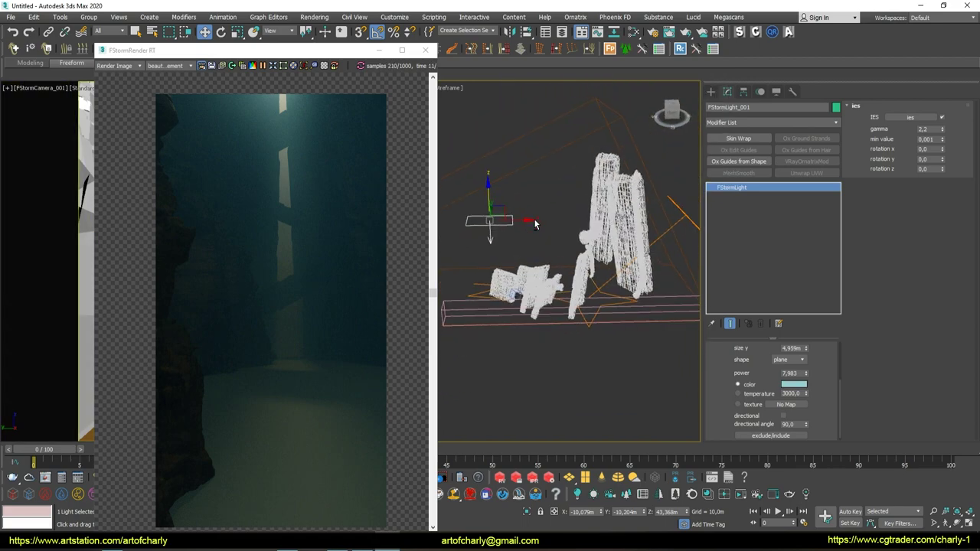
drag(554, 192, 559, 146)
alt+middle_drag(562, 177, 568, 129)
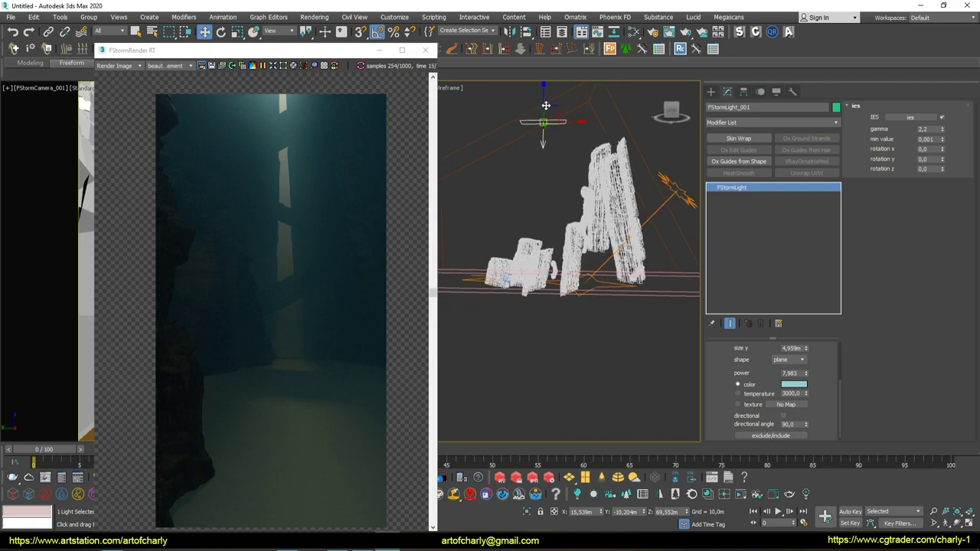
key(e)
drag(568, 128, 571, 134)
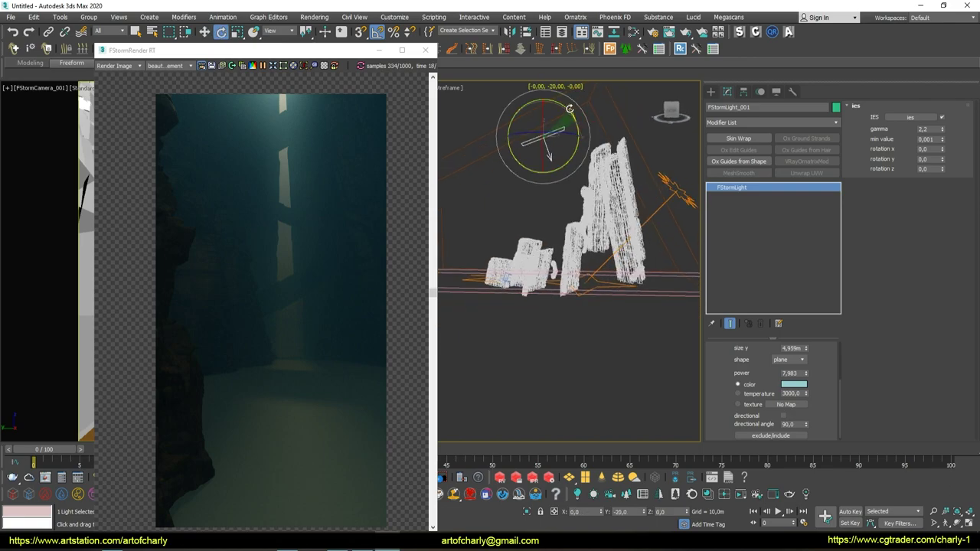
key(w)
- Lower the light's power to about 15 and orbit around the rocks
mouse_move(761, 365)
mouse_down()
mouse_move(809, 420)
mouse_move(812, 448)
mouse_up()
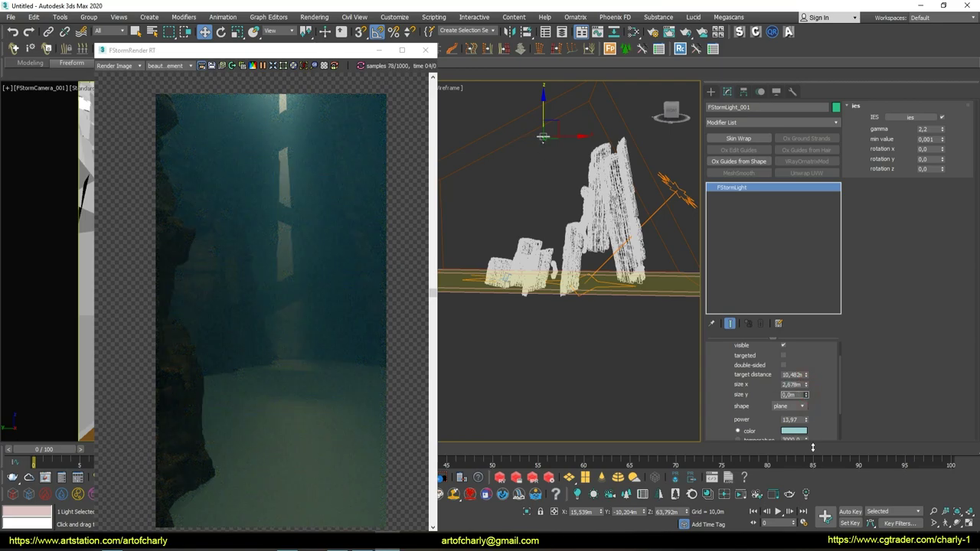
scroll(806, 396, down, 1)
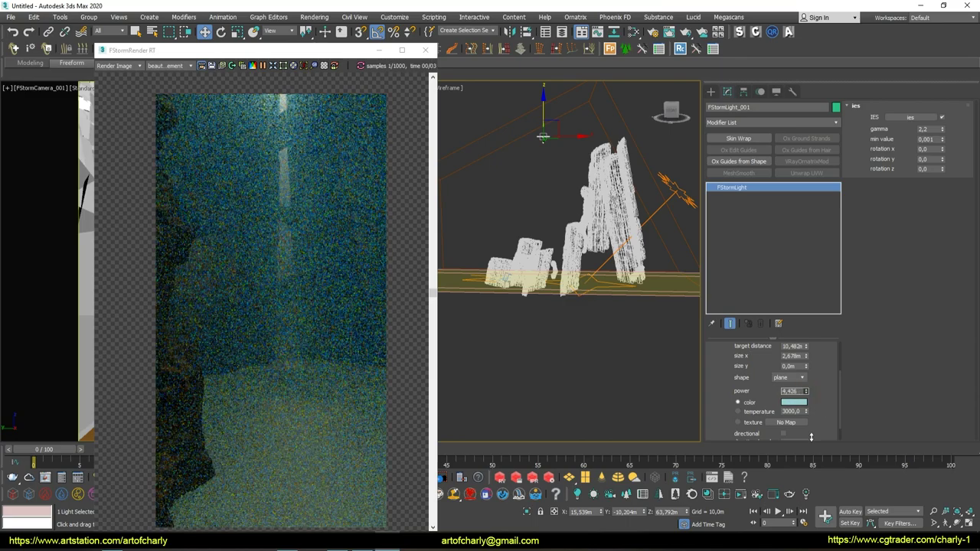
drag(806, 402, 807, 428)
mouse_move(543, 137)
alt+middle_down()
mouse_move(546, 228)
mouse_move(603, 173)
mouse_move(546, 278)
mouse_move(575, 241)
mouse_move(518, 290)
alt+middle_up()
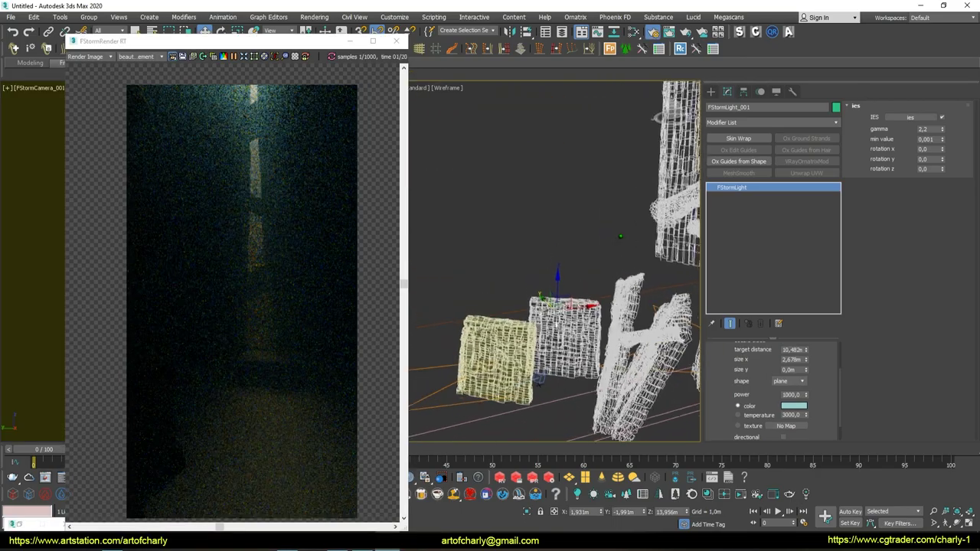
mouse_move(518, 291)
alt+middle_down()
mouse_move(526, 341)
mouse_move(579, 267)
alt+middle_up()
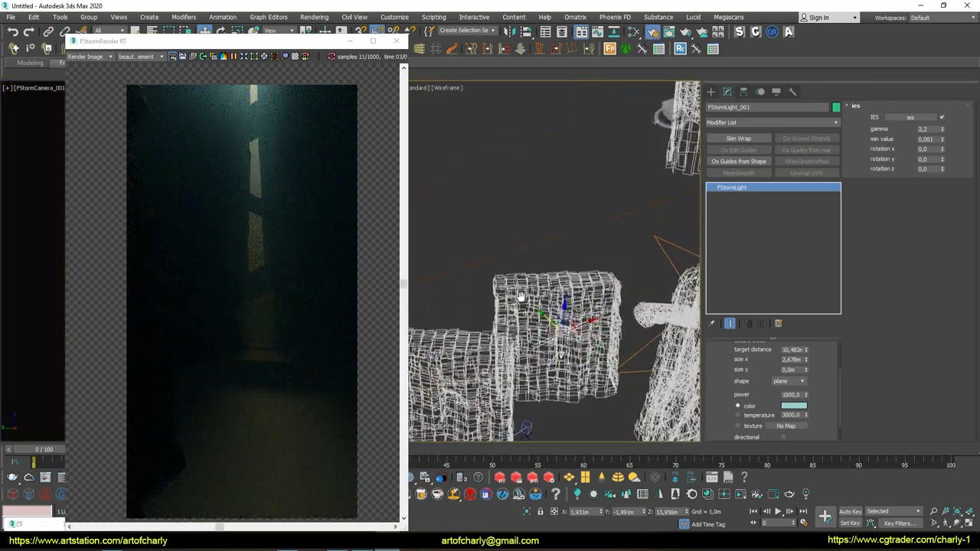
- Make the plane light directional with a 36° directional angle
drag(579, 264, 620, 271)
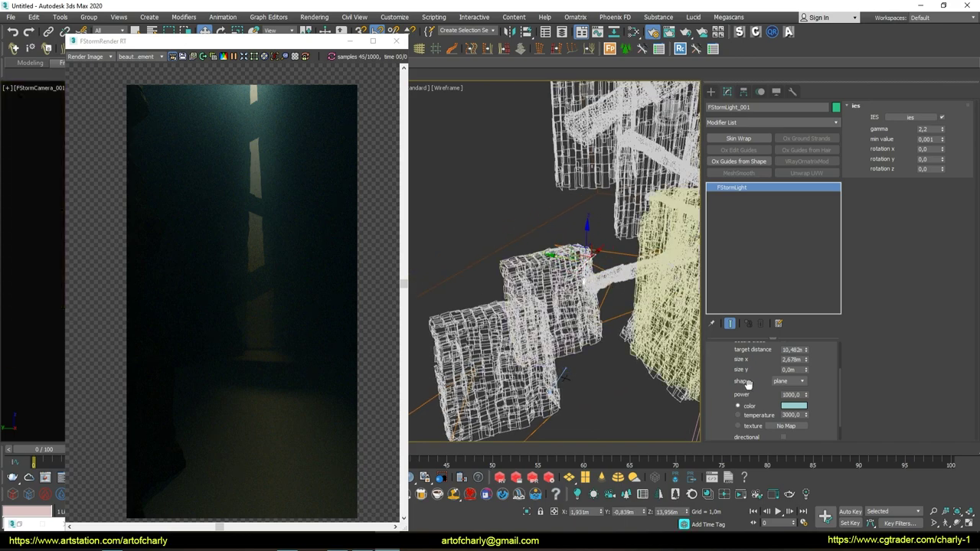
scroll(746, 348, down, 2)
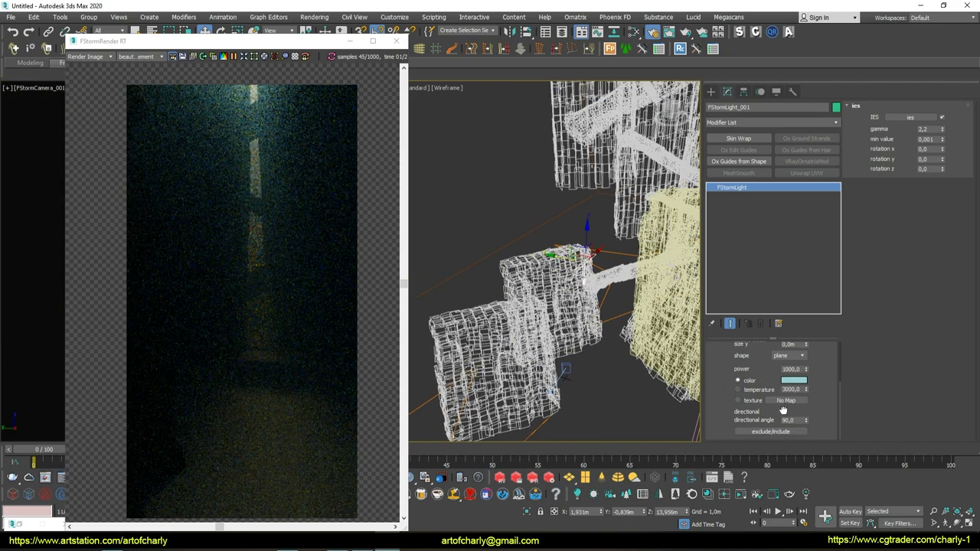
click(783, 411)
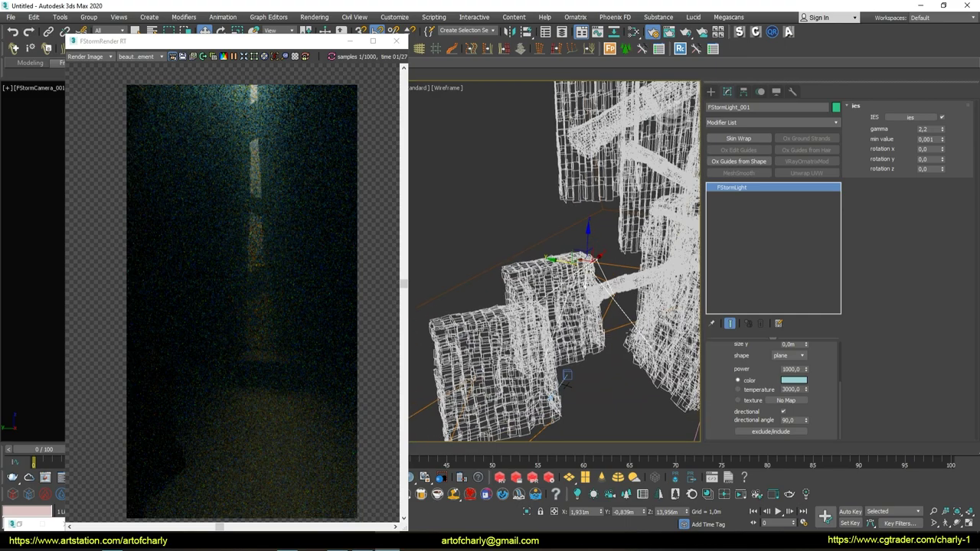
click(761, 411)
drag(804, 420, 798, 452)
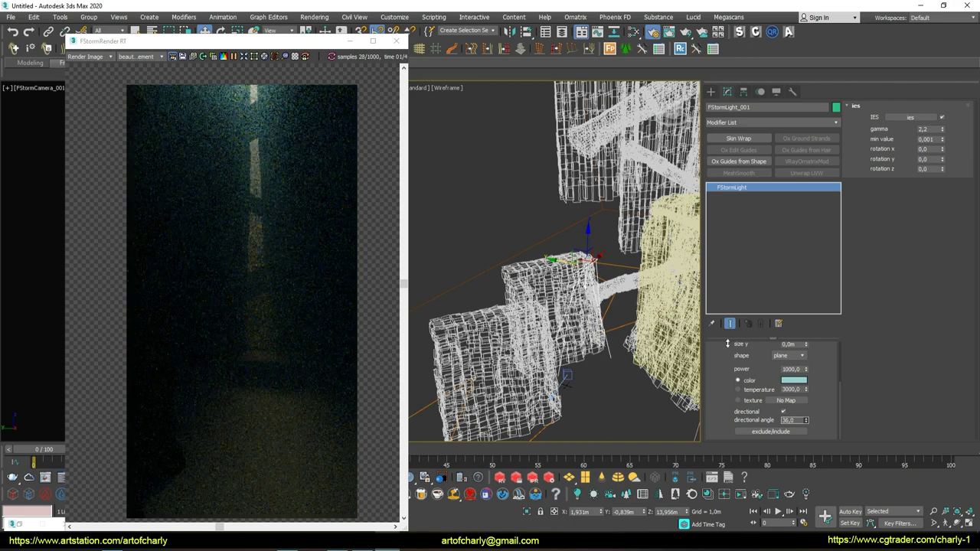
click(766, 399)
- Set the light's size y to 5 m
drag(765, 381, 759, 417)
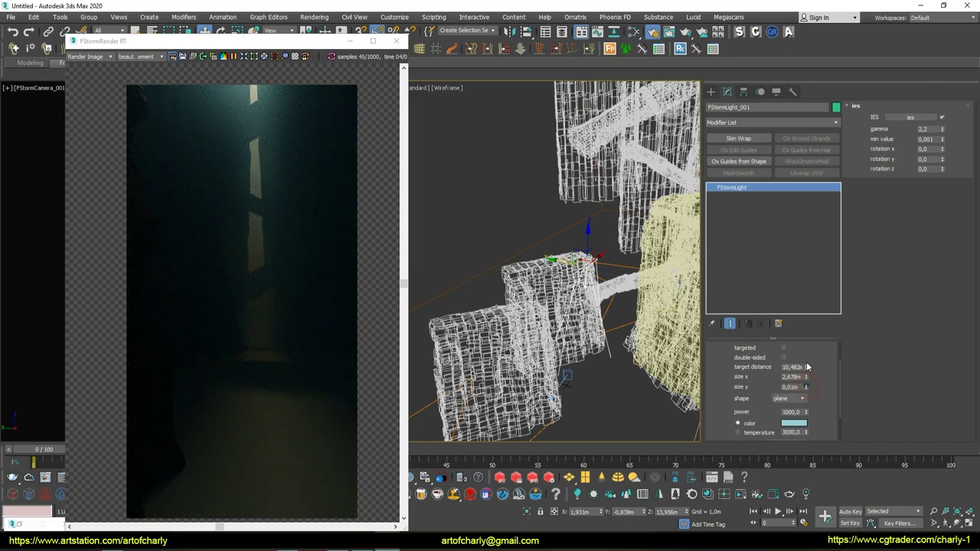
drag(805, 387, 807, 322)
drag(796, 230, 802, 389)
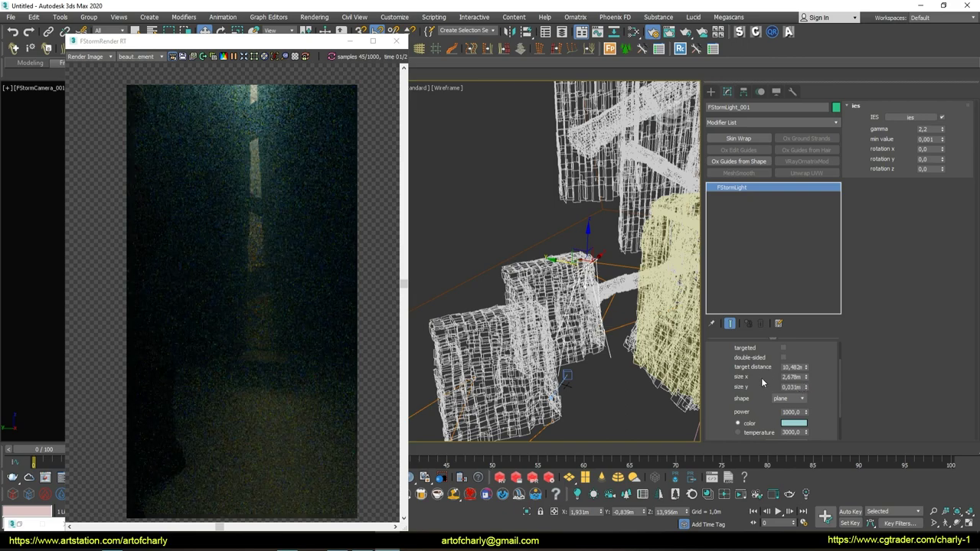
click(793, 356)
click(797, 387)
text(5)
key(Return)
- Set the light's power to 50
click(790, 412)
text(50)
key(Return)
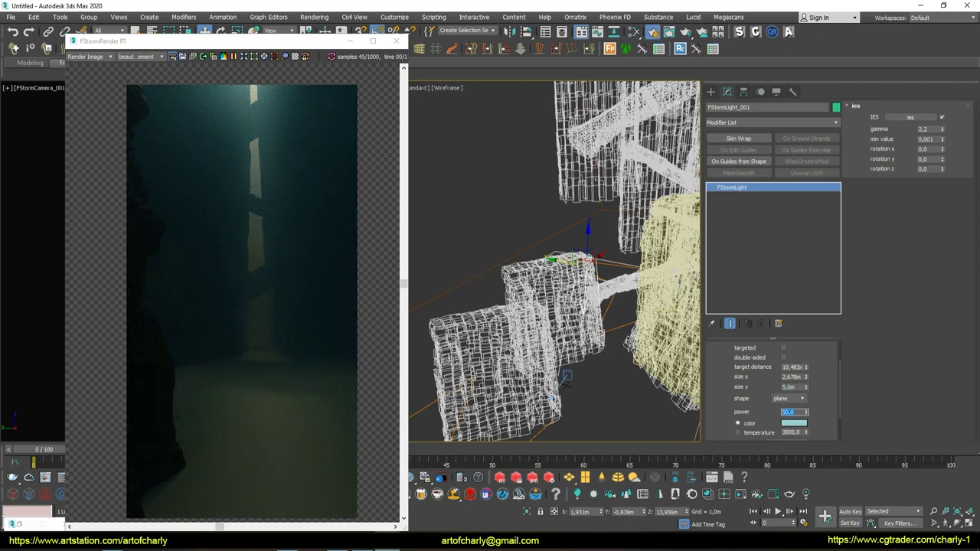
- Rotate the plane light -20° around Z and shift it along X
mouse_move(609, 346)
alt+middle_down()
mouse_move(564, 348)
mouse_move(569, 255)
alt+middle_up()
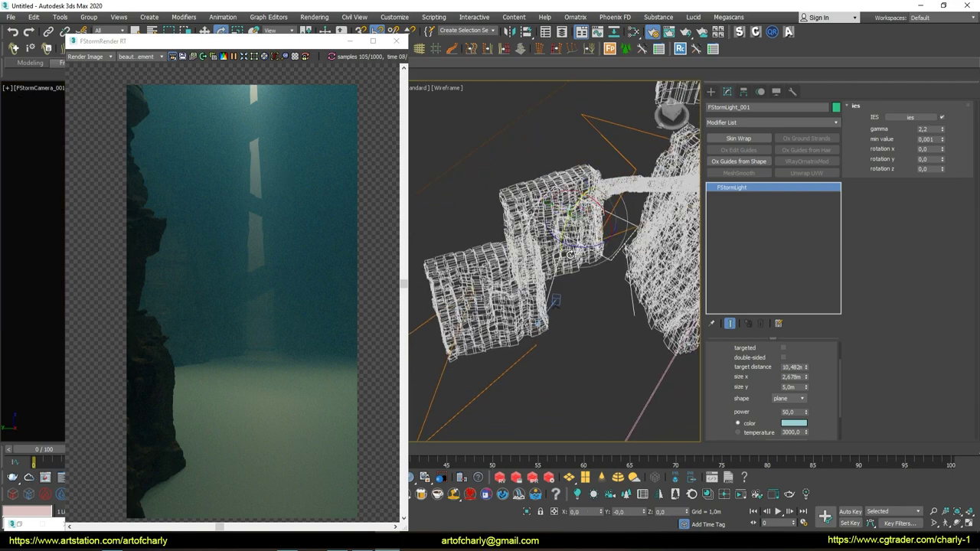
mouse_move(570, 247)
mouse_down()
mouse_move(620, 235)
mouse_move(604, 283)
mouse_up()
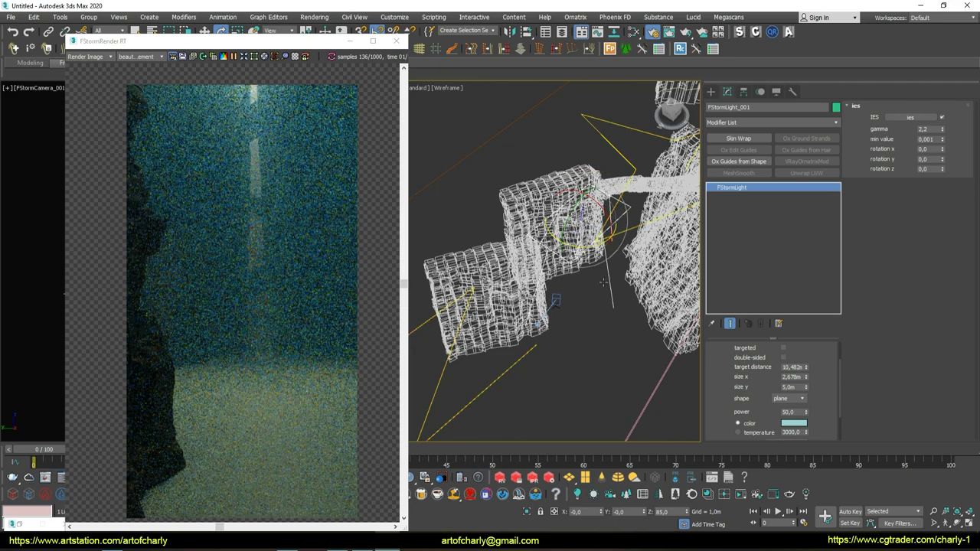
alt+middle_drag(594, 274, 548, 328)
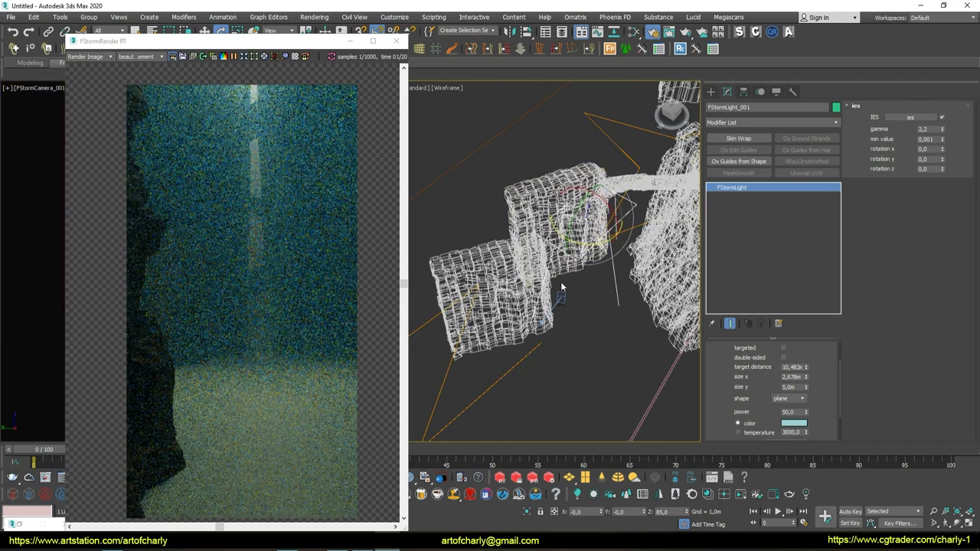
key(w)
drag(619, 218, 664, 216)
text(1,0m)
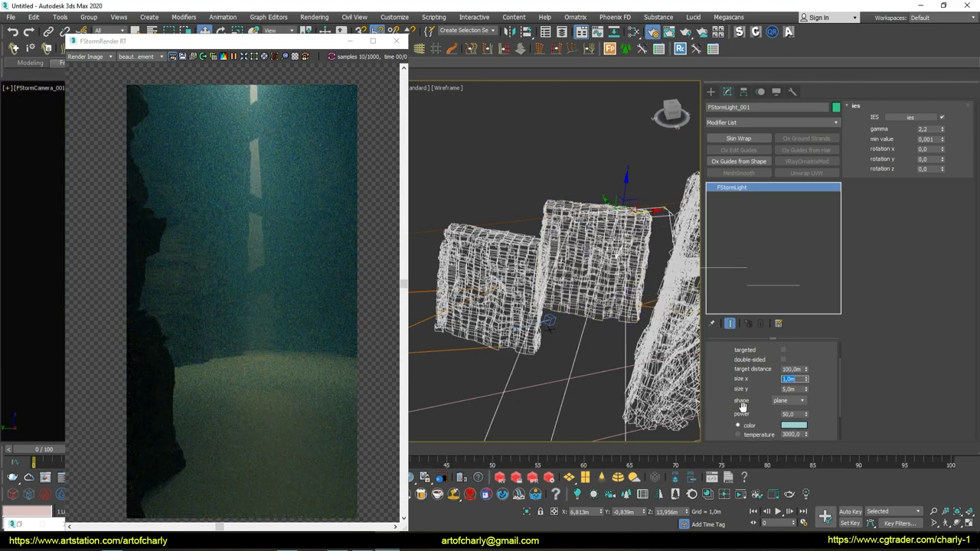
- Set the light's size x and y to 1 m and its power to 1000
key(Tab)
text(1)
key(Return)
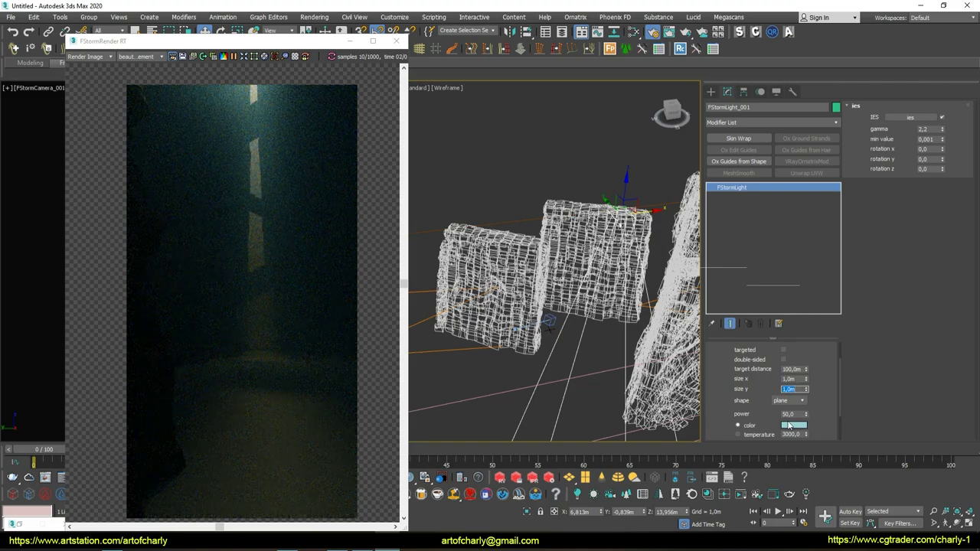
key(Tab)
text(1000)
key(Return)
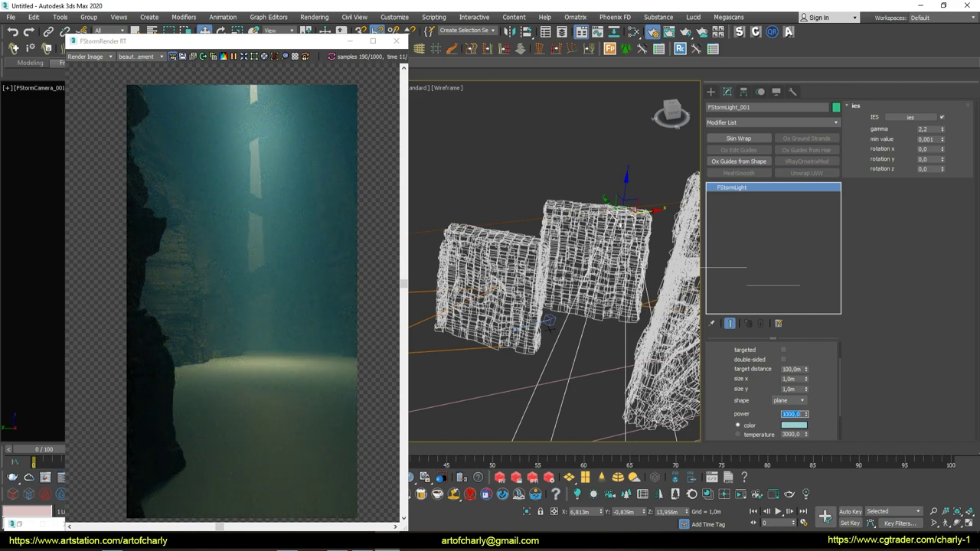
- Set the light's target distance to 30 m, then bring up Quixel Bridge
mouse_move(582, 268)
alt+middle_down()
mouse_move(536, 291)
mouse_move(559, 282)
alt+middle_up()
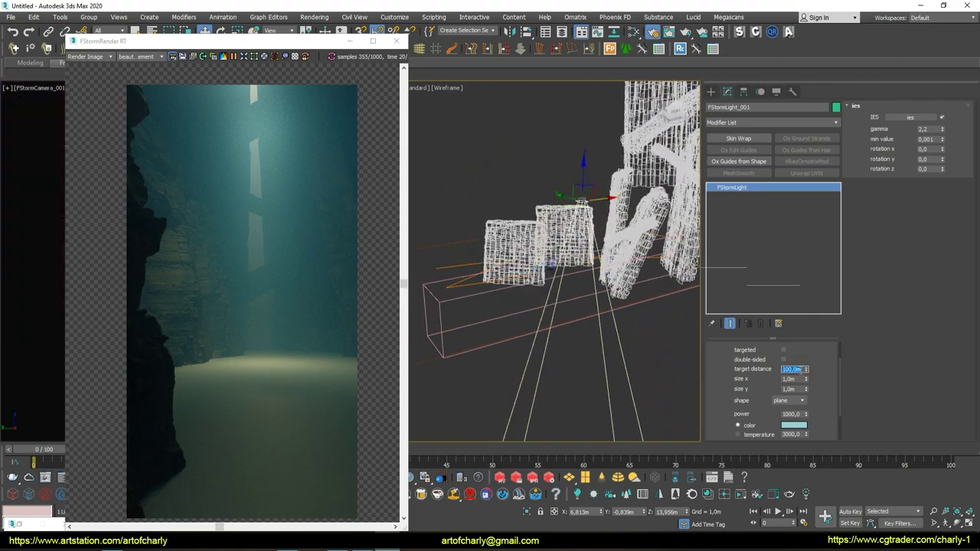
text(30)
key(Return)
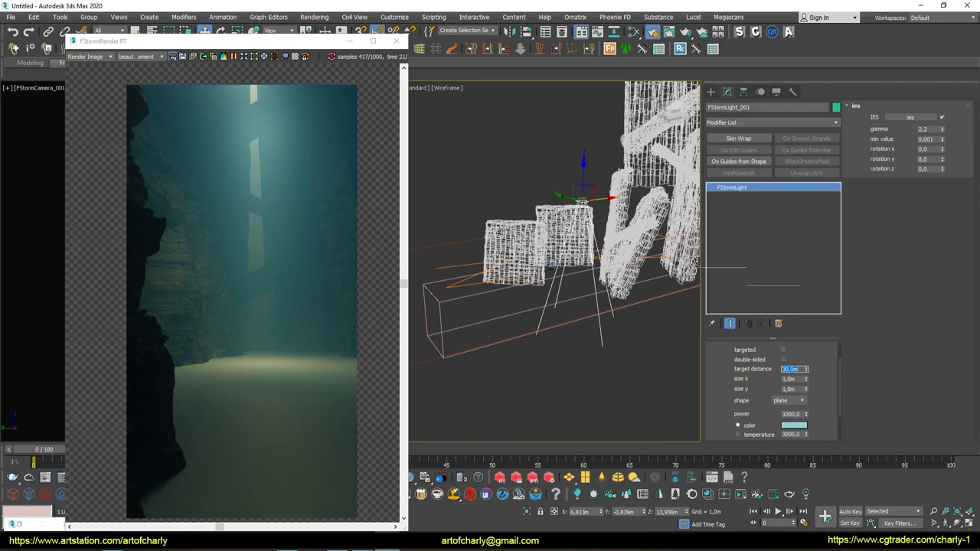
key(alt+Tab)
scroll(593, 187, down, 3)
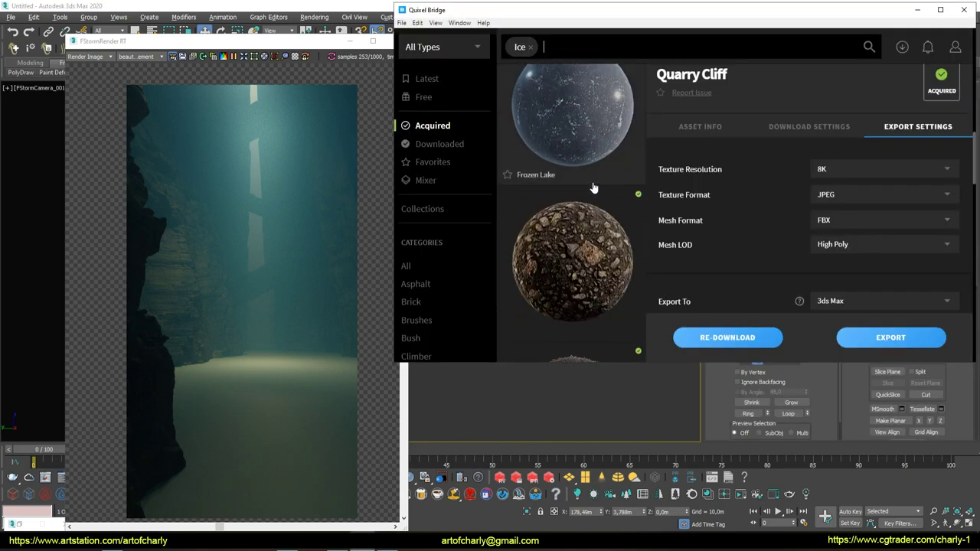
- Pick Frozen Lake in Quixel Bridge and open the Megascans LiveLink dialog in 3ds Max
scroll(593, 187, up, 2)
click(588, 210)
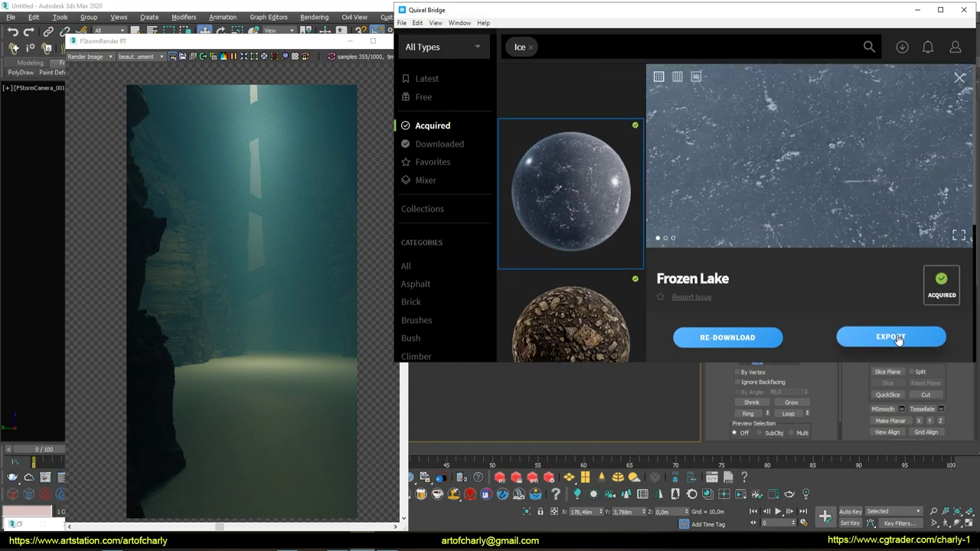
drag(662, 19, 582, 164)
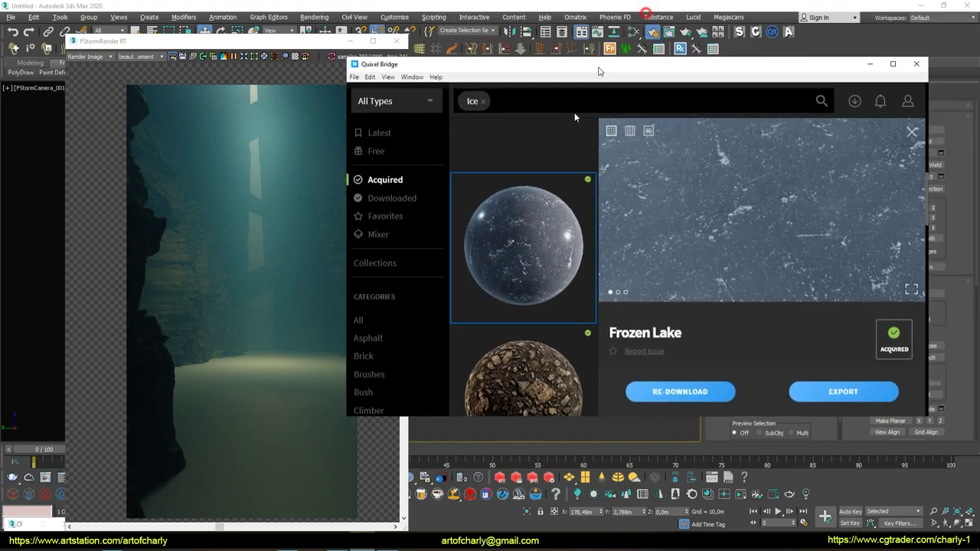
click(735, 35)
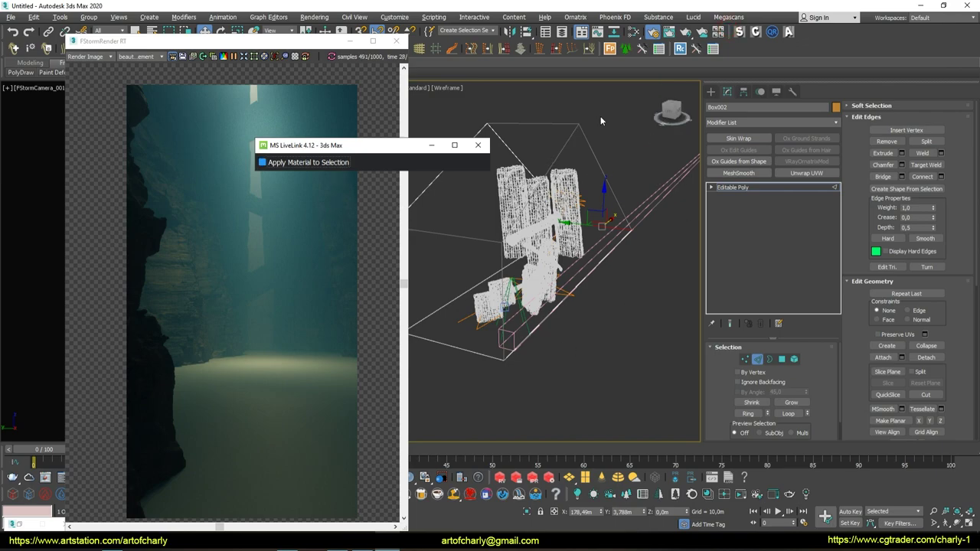
click(711, 91)
- Apply Frozen Lake to Box002 and add a UVW Map modifier
click(264, 163)
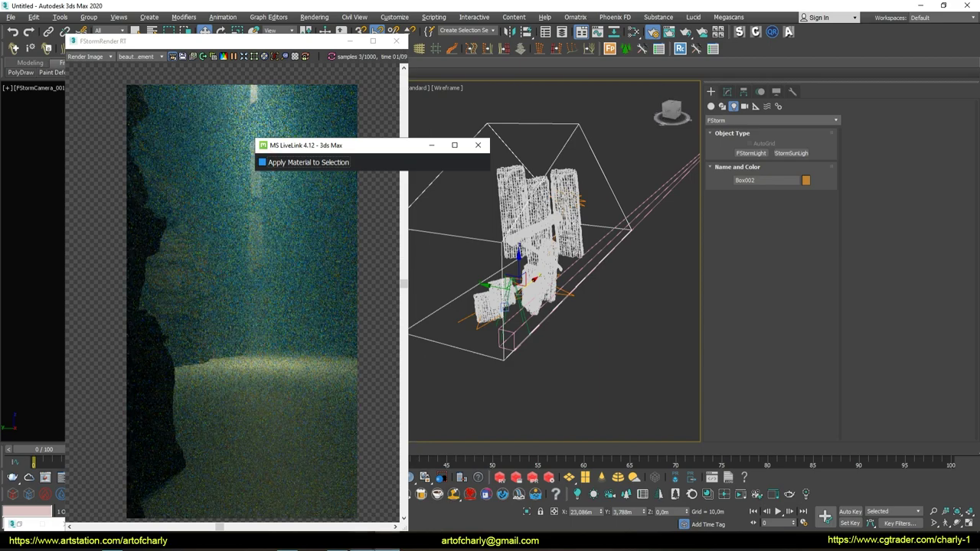
key(alt+Tab)
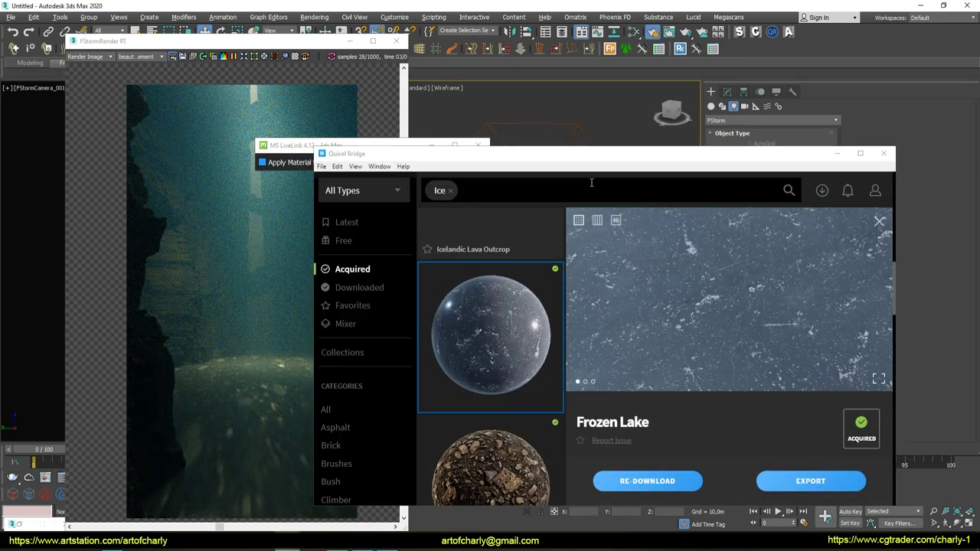
click(728, 91)
click(773, 123)
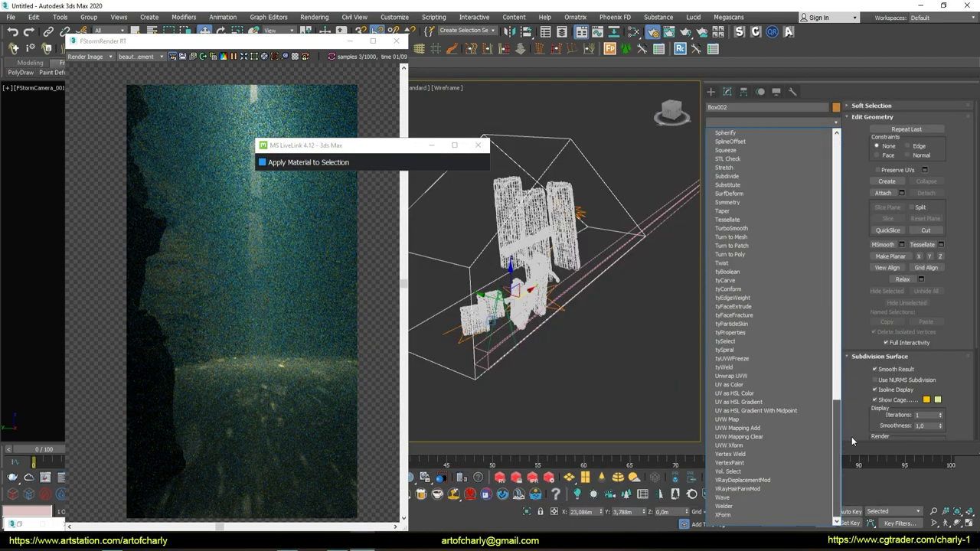
click(737, 419)
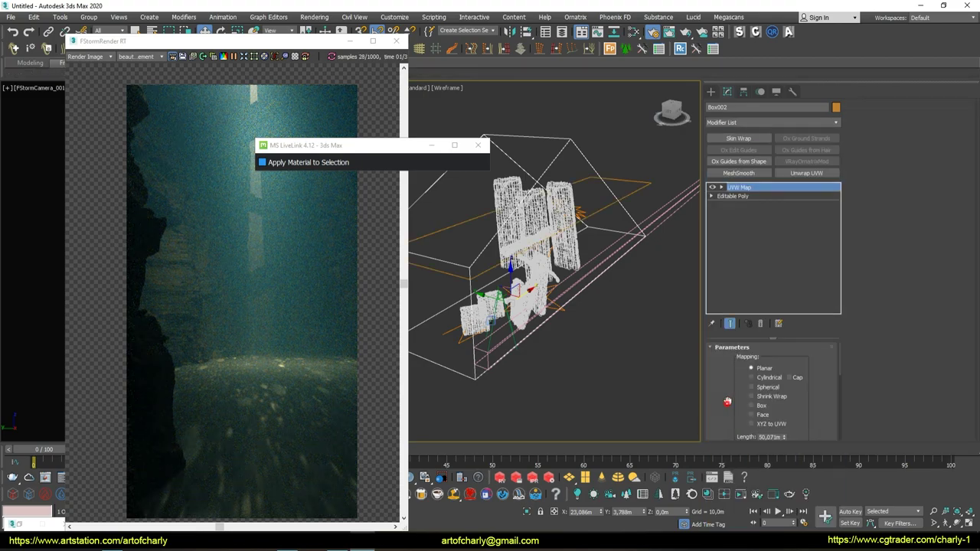
- Set the UVW Map length and width to 1 m and open the Slate Material Editor
text(1)
key(Tab)
text(1)
key(Return)
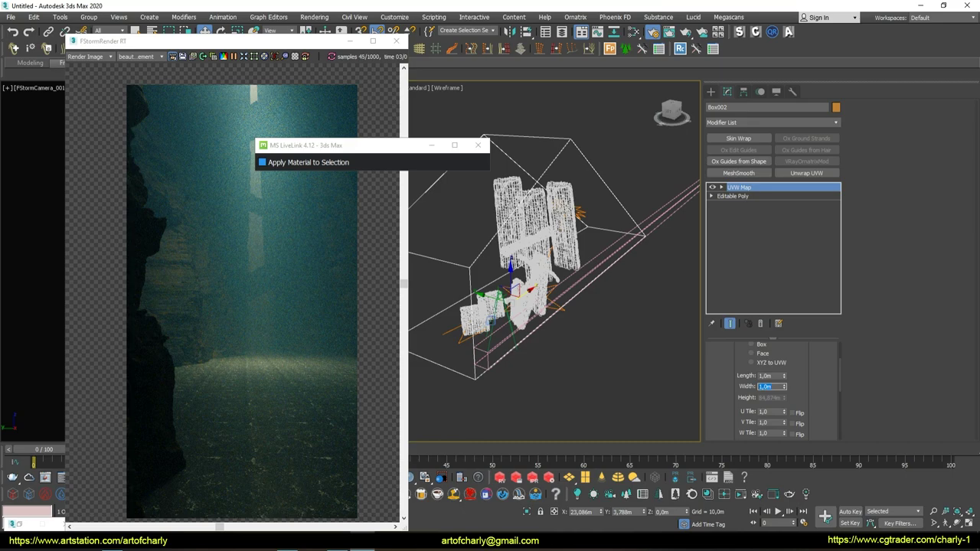
key(m)
scroll(749, 168, down, 3)
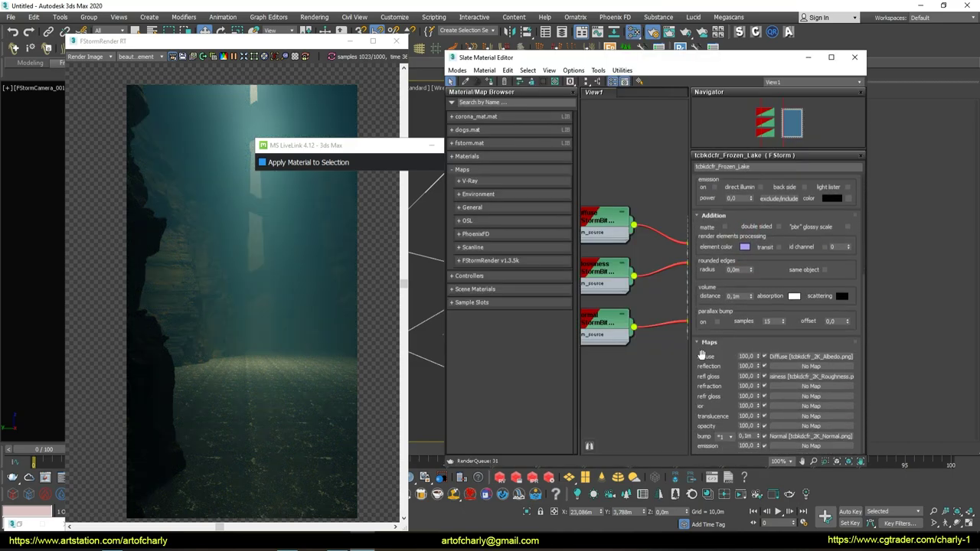
- Turn on parallax bump for Frozen Lake with an offset of 1
double_click(745, 376)
click(719, 323)
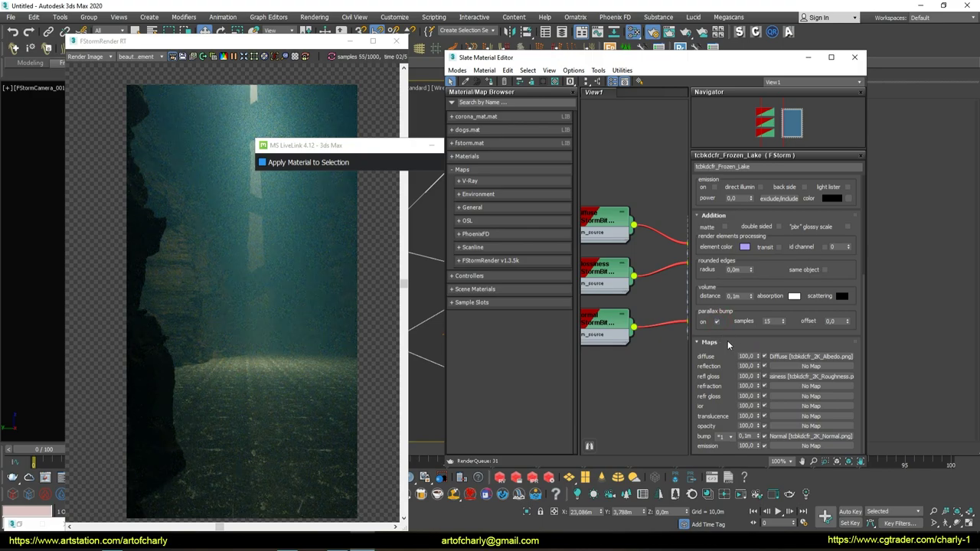
click(848, 321)
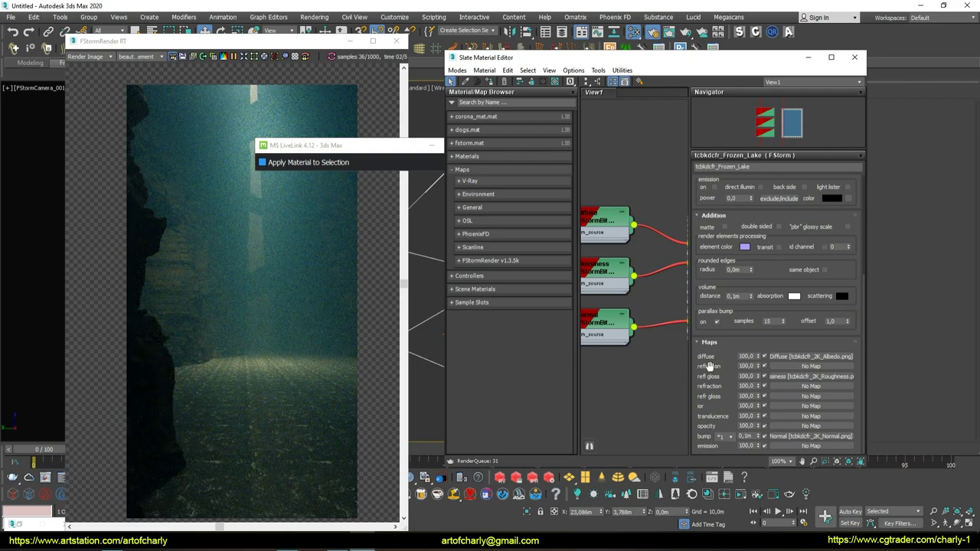
- Give the albedo bitmap random tiling with u 2 and v 10 segments
click(804, 357)
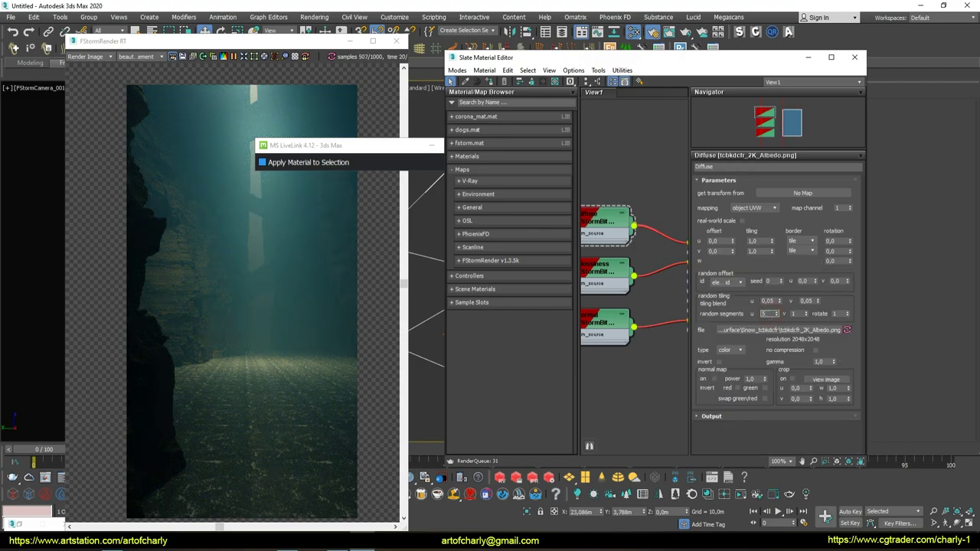
key(Return)
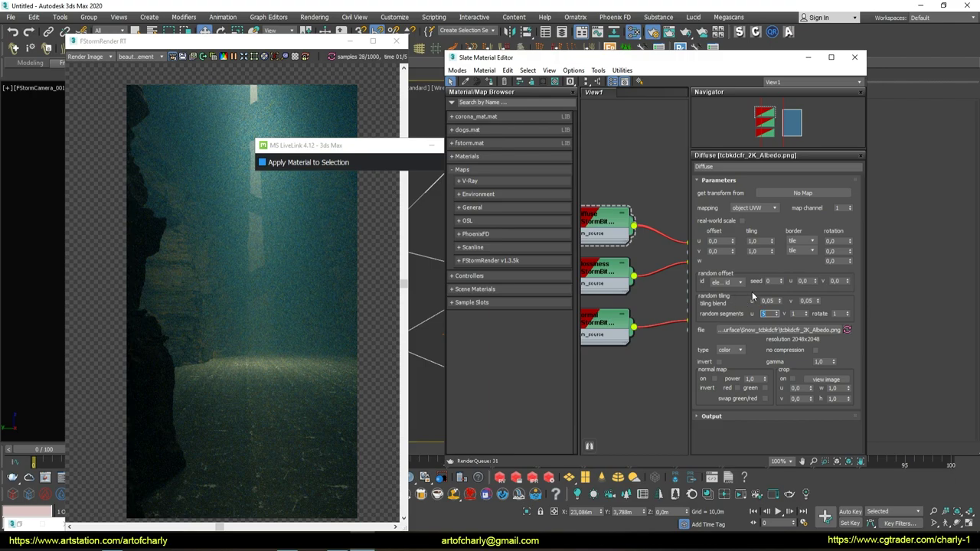
key(Tab)
key(Return)
text(10)
click(771, 313)
key(Return)
text(0,1)
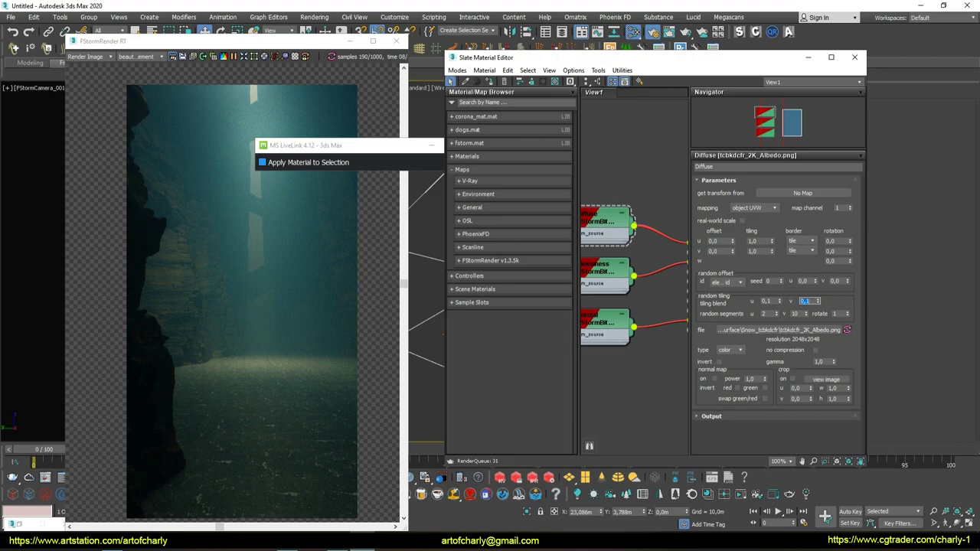
- Close the material editor and undo to restore the right-hand cliff rock
click(854, 58)
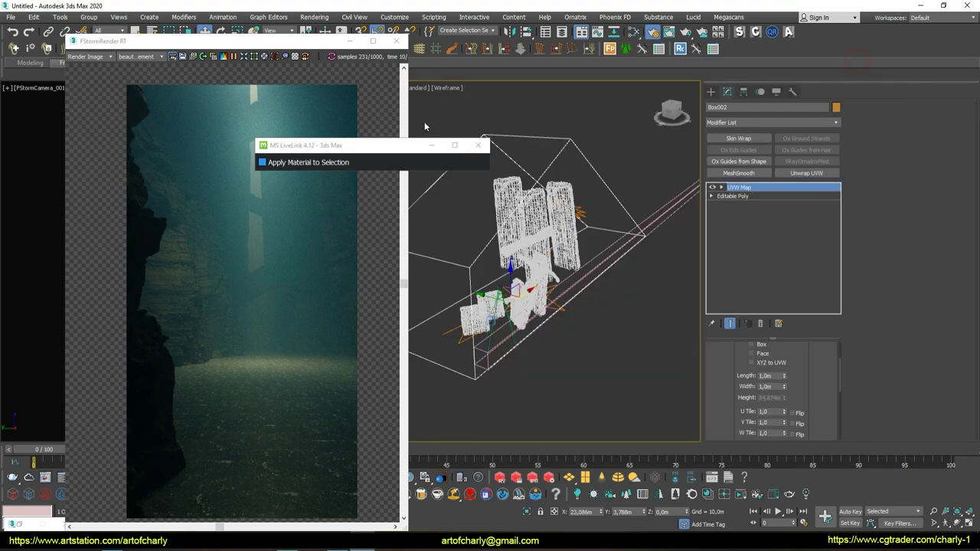
mouse_move(441, 343)
alt+middle_down()
mouse_move(505, 283)
mouse_move(459, 275)
alt+middle_up()
key(q)
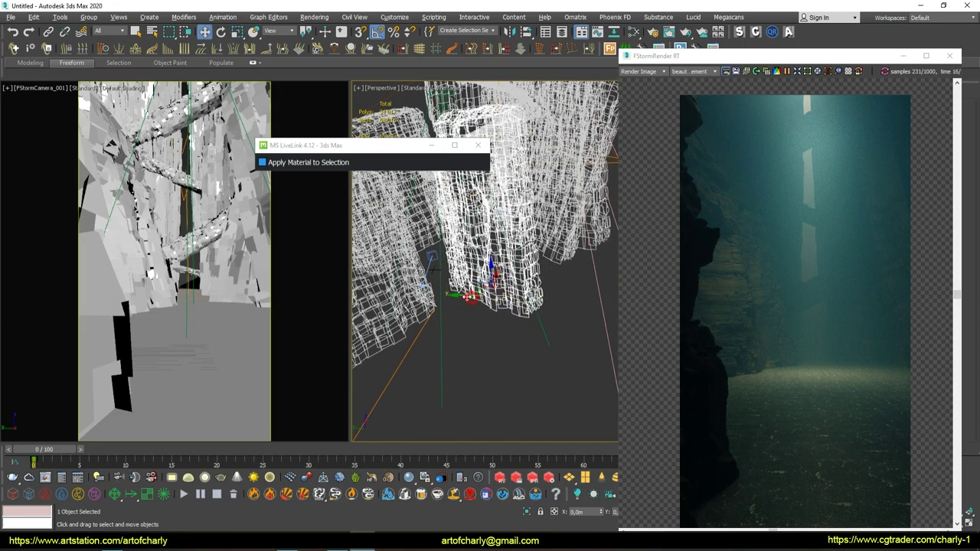
click(752, 250)
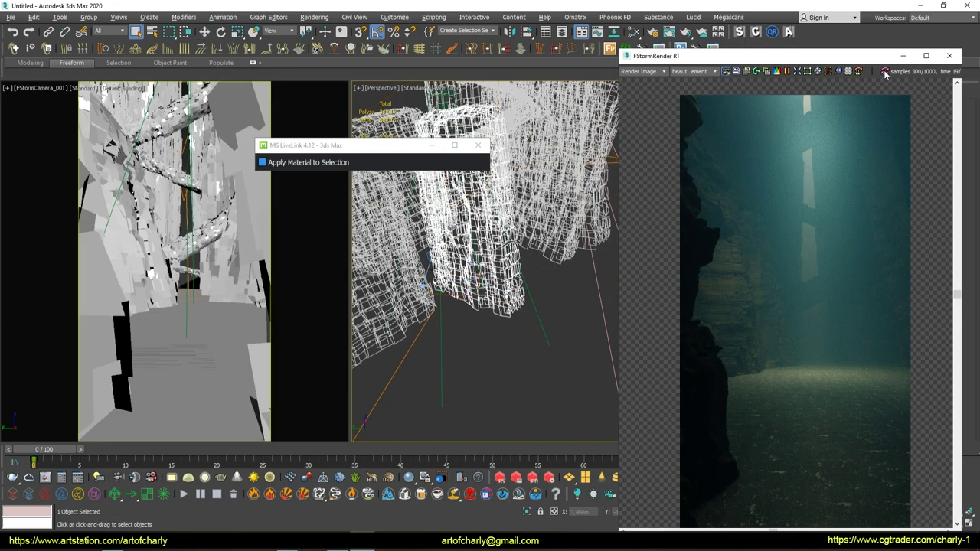
key(ctrl+z)
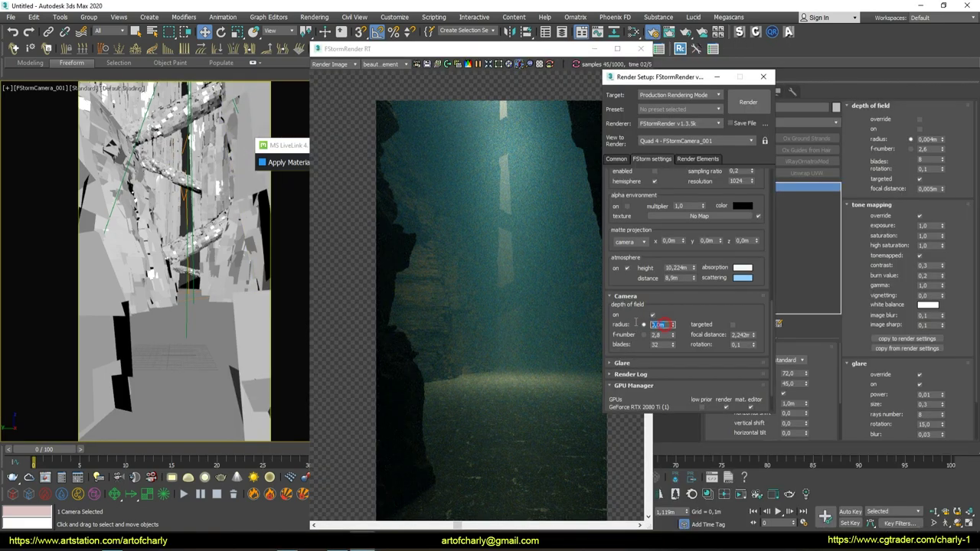
- Set the camera depth of field radius to 0,004m
key(Return)
key(Return)
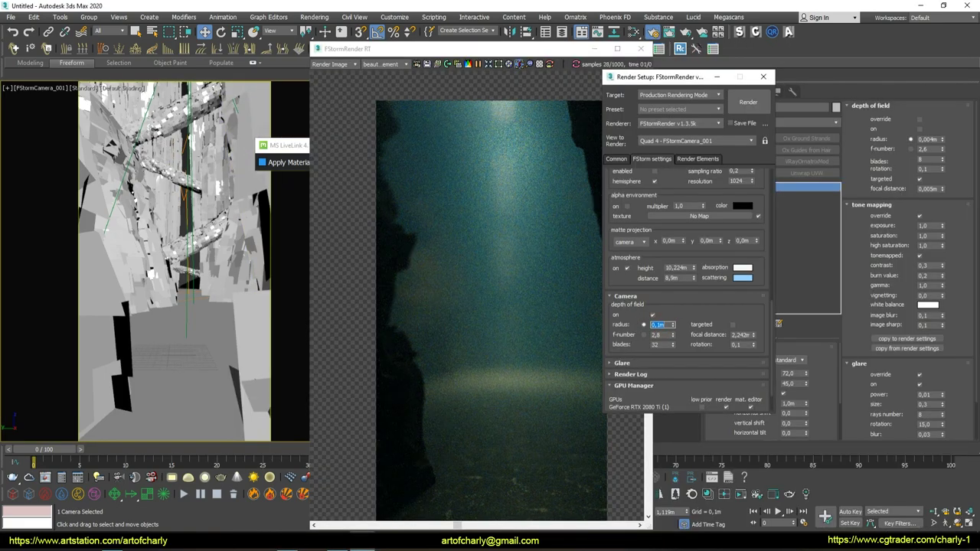
key(Return)
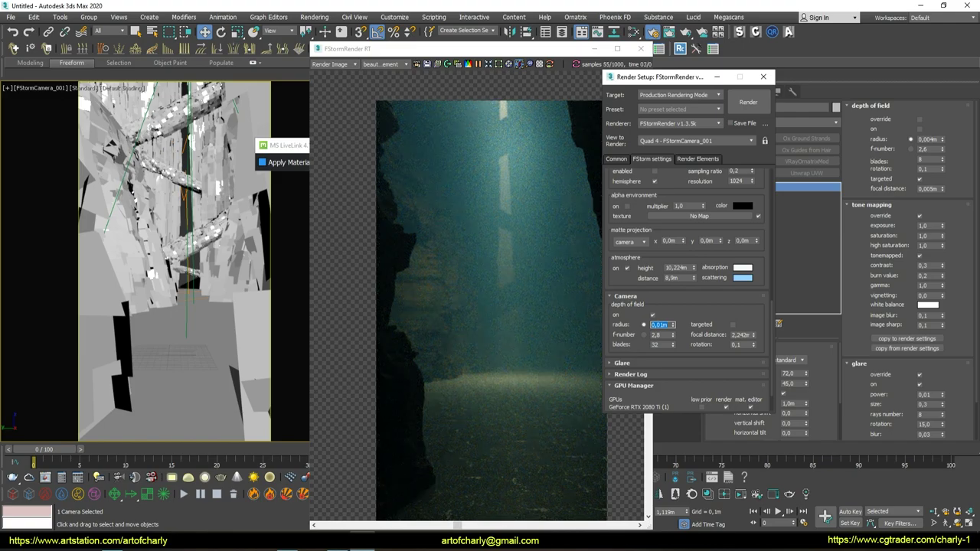
click(399, 368)
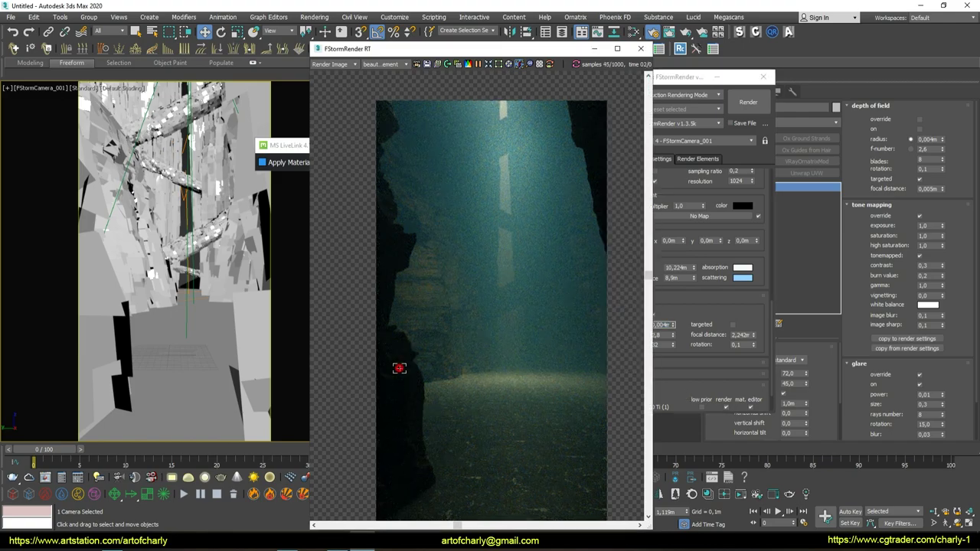
- Pick a focal distance of about 2,547m on the canyon ground in the render
click(485, 265)
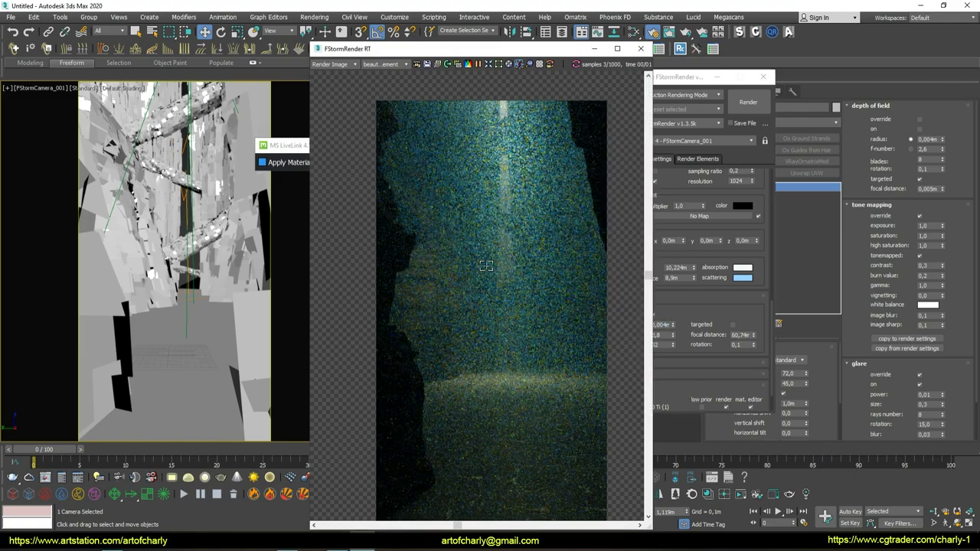
click(409, 359)
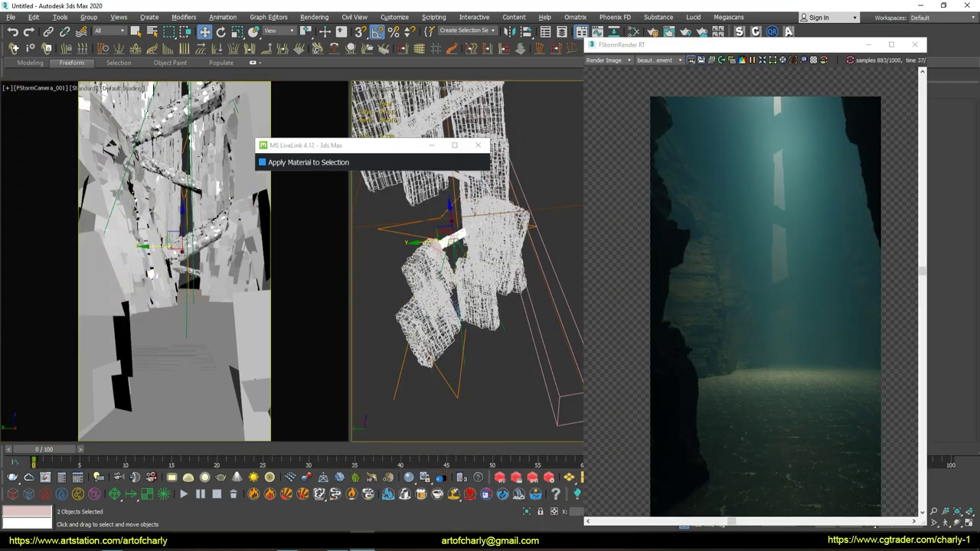
alt+middle_drag(429, 252, 444, 240)
alt+middle_drag(410, 283, 463, 234)
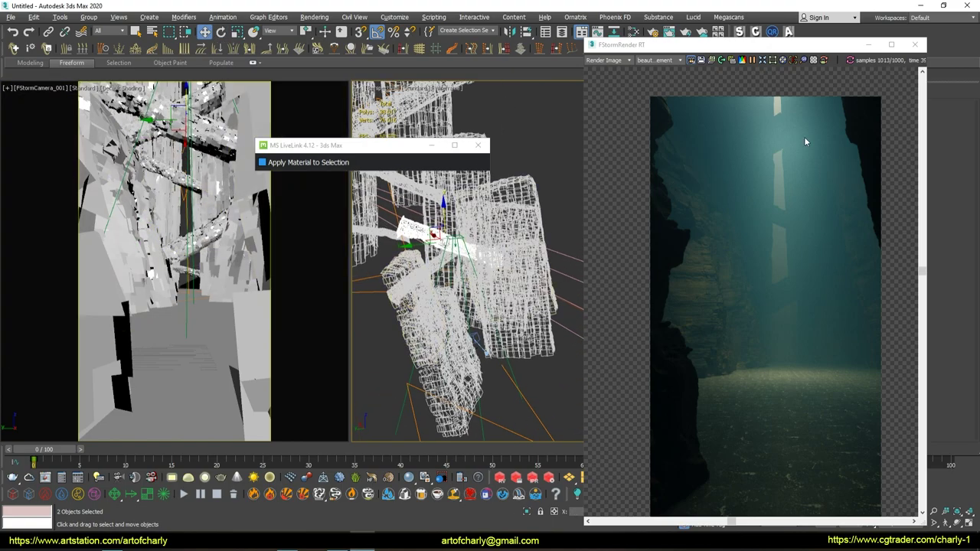
- Minimize the FStorm RT window and inspect the cliff rock proxies in the Modify panel
click(867, 44)
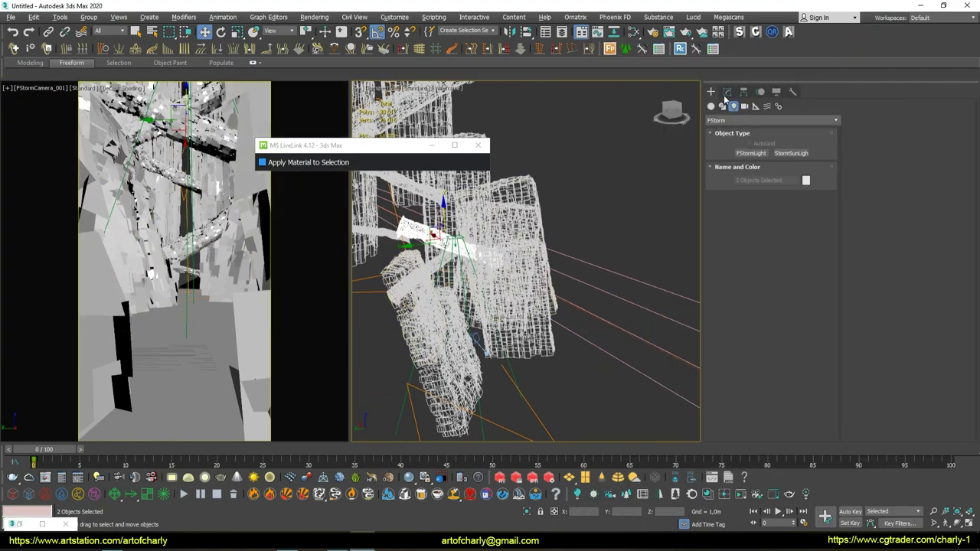
click(727, 92)
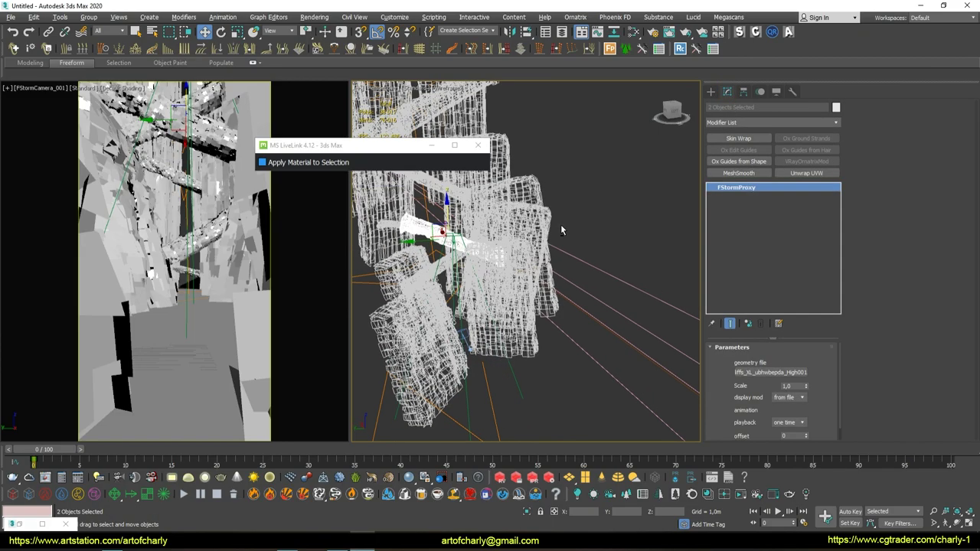
click(619, 196)
click(431, 228)
alt+middle_drag(431, 228, 459, 229)
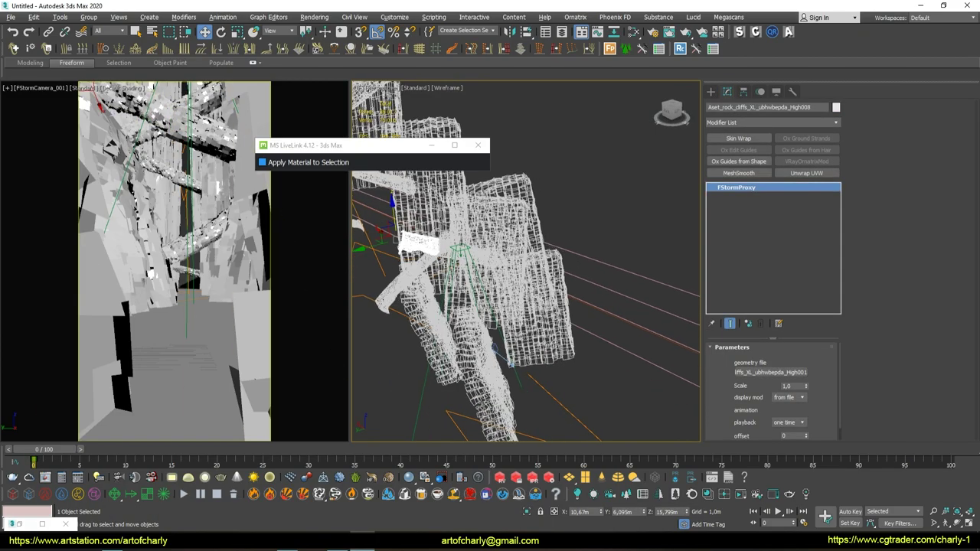
click(438, 253)
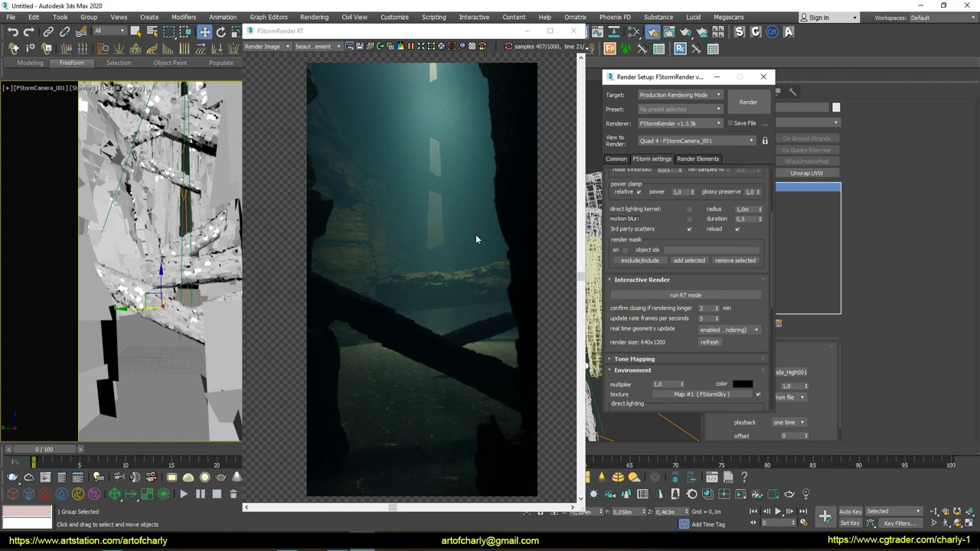
- Export the Icelandic Mossy Rock from Quixel Bridge into the 3ds Max scene
key(alt+Tab)
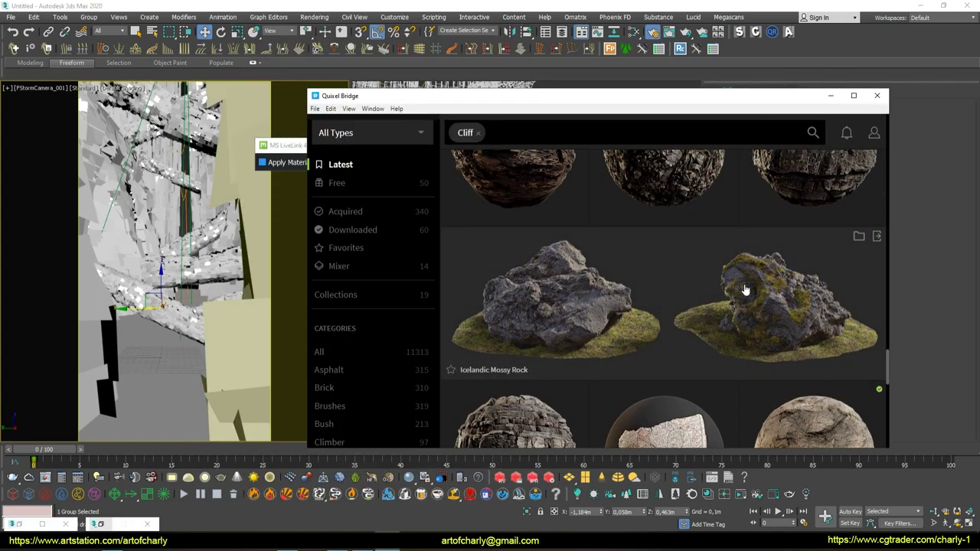
click(745, 289)
scroll(736, 346, down, 3)
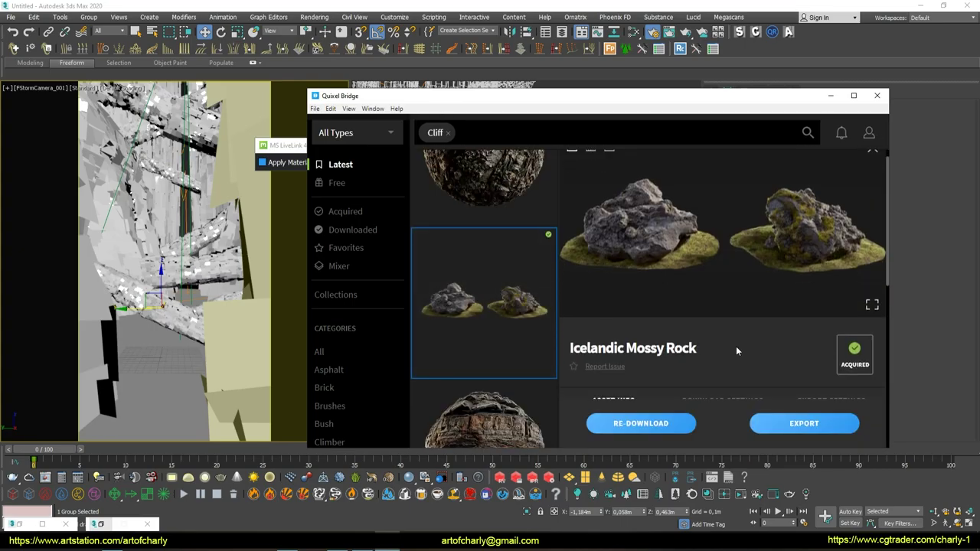
scroll(731, 344, up, 2)
click(803, 424)
click(528, 268)
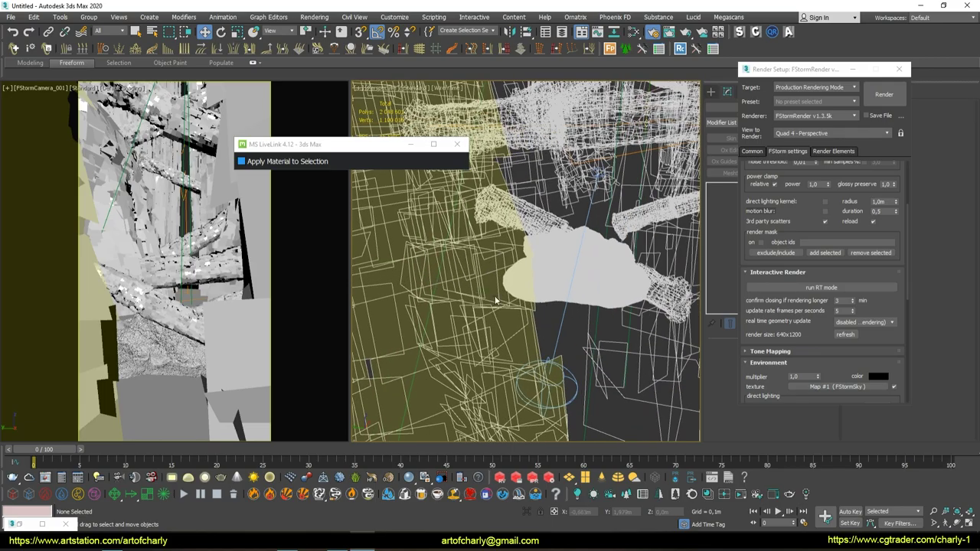
- Select the imported mossy rock and Shift-drag it upward to create an instanced copy
click(546, 285)
mouse_move(524, 291)
alt+middle_down()
mouse_move(496, 295)
mouse_move(513, 317)
mouse_move(530, 241)
alt+middle_up()
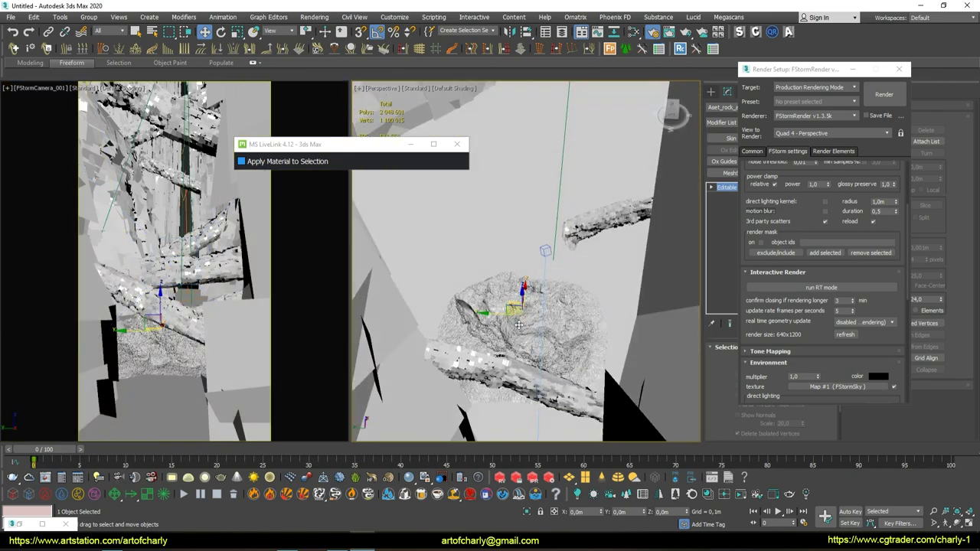
click(530, 306)
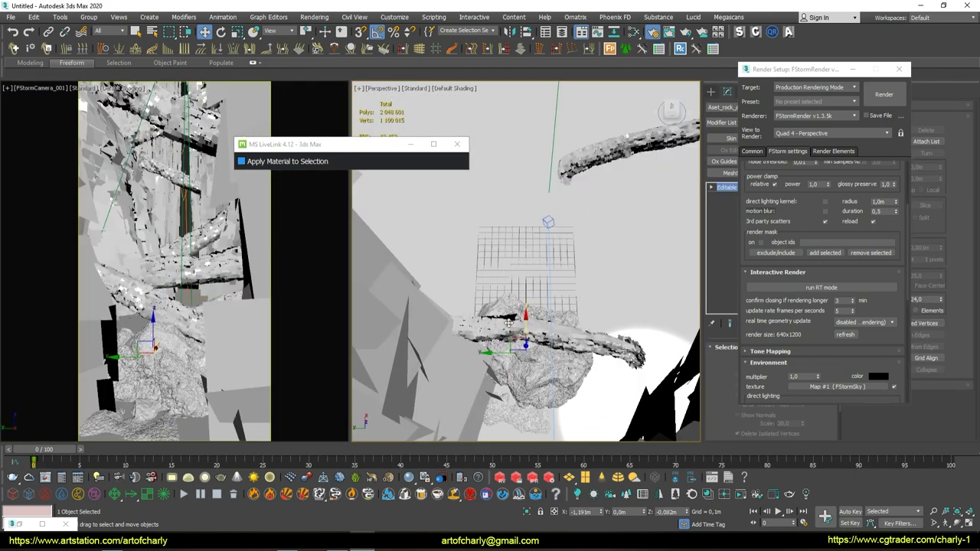
mouse_move(505, 322)
alt+middle_down()
mouse_move(520, 363)
mouse_move(478, 262)
alt+middle_up()
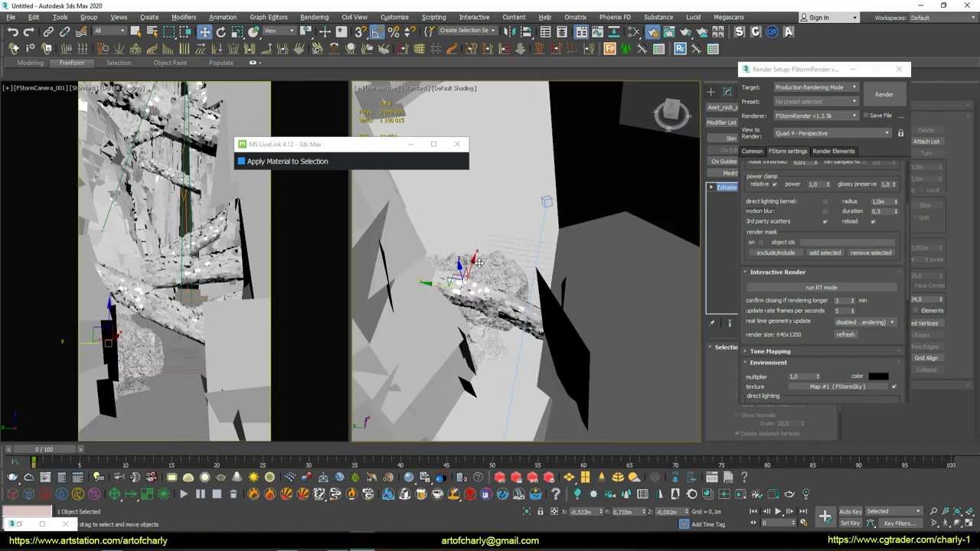
shift+drag(476, 261, 494, 173)
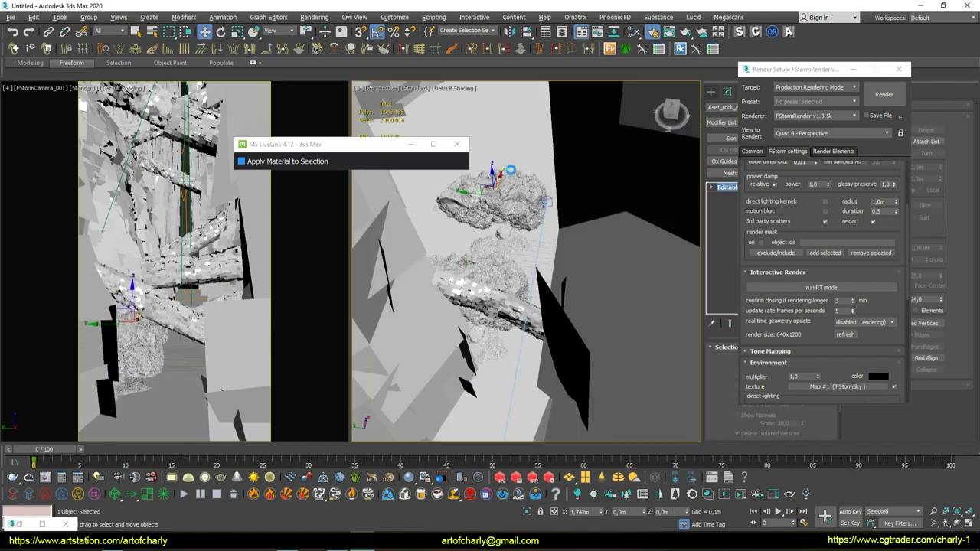
click(493, 315)
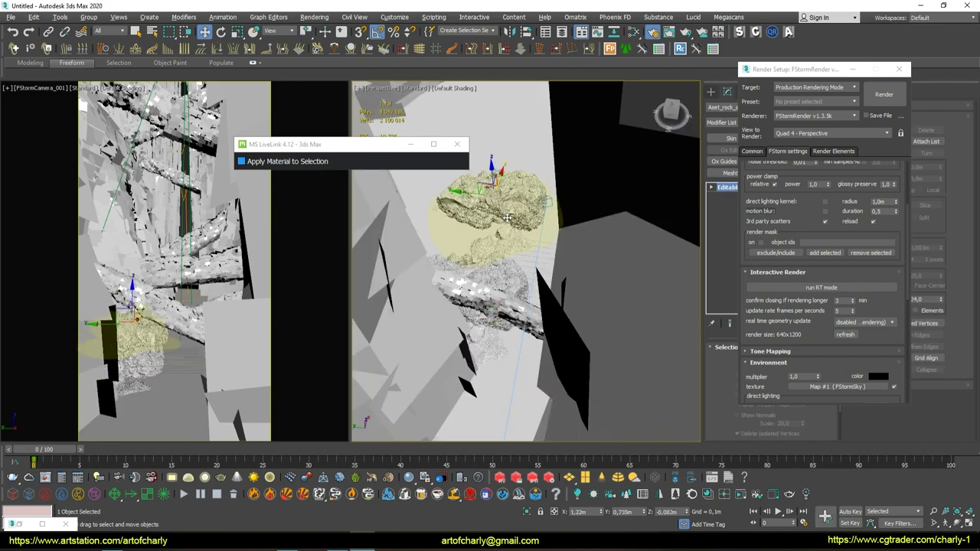
- Move the rock copy among the logs, squash it to 59% height, and raise it into place
mouse_move(490, 253)
alt+middle_down()
mouse_move(498, 217)
mouse_move(475, 226)
alt+middle_up()
drag(501, 229, 536, 222)
mouse_move(536, 222)
middle_down()
mouse_move(516, 261)
mouse_move(554, 231)
mouse_move(531, 220)
middle_up()
drag(531, 221, 567, 243)
alt+middle_drag(567, 242, 505, 260)
key(r)
drag(496, 264, 497, 289)
key(w)
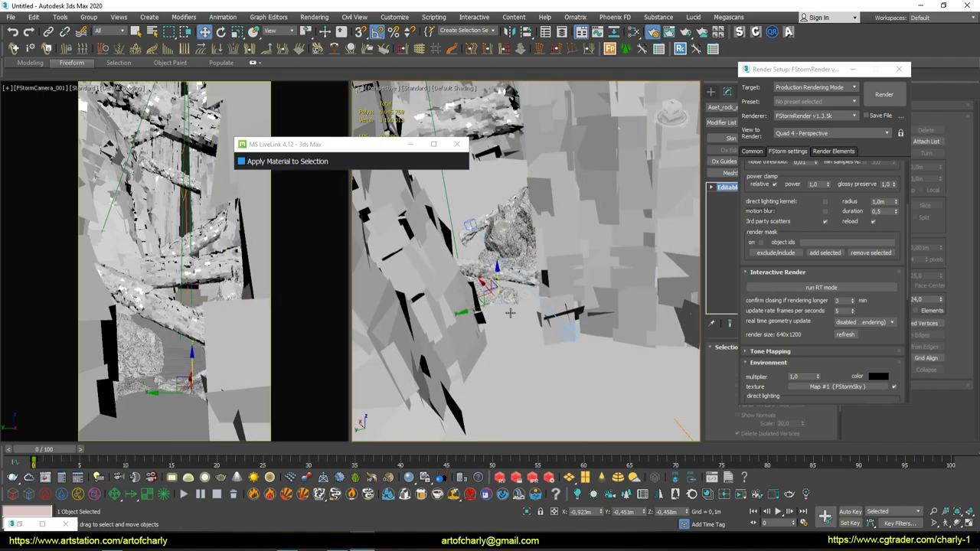
alt+middle_drag(496, 289, 475, 252)
drag(475, 253, 450, 233)
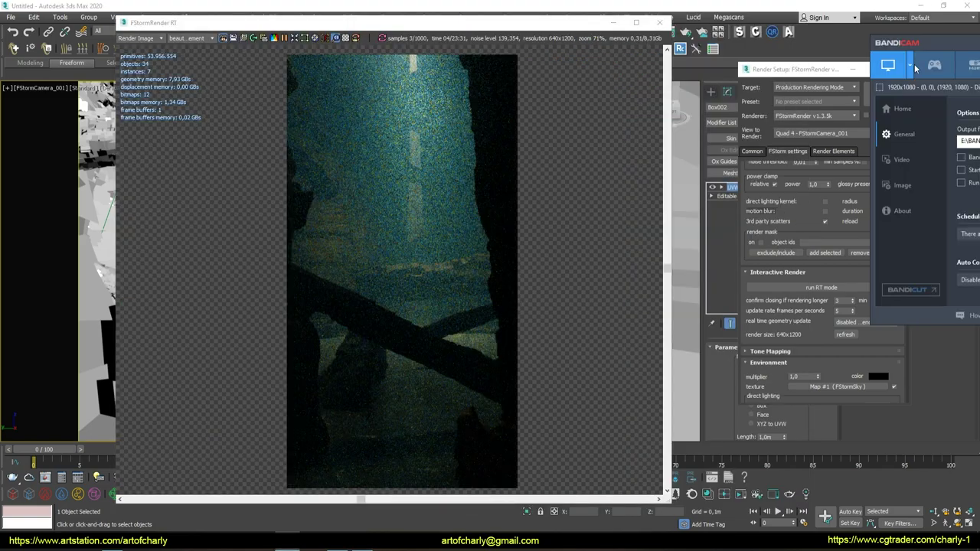
- Drag the Bandicam window into view beside the render, nudging it slightly right
drag(972, 82, 751, 82)
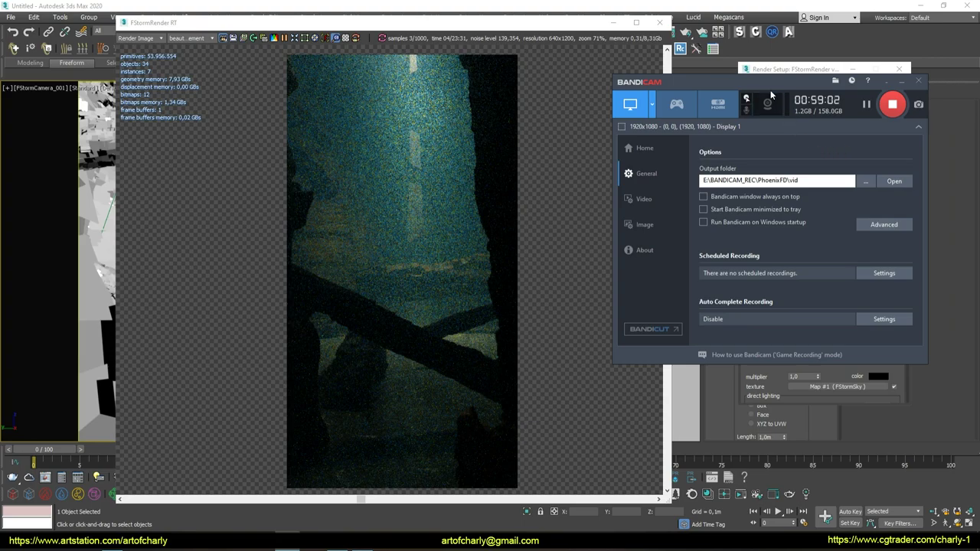
drag(770, 84, 799, 82)
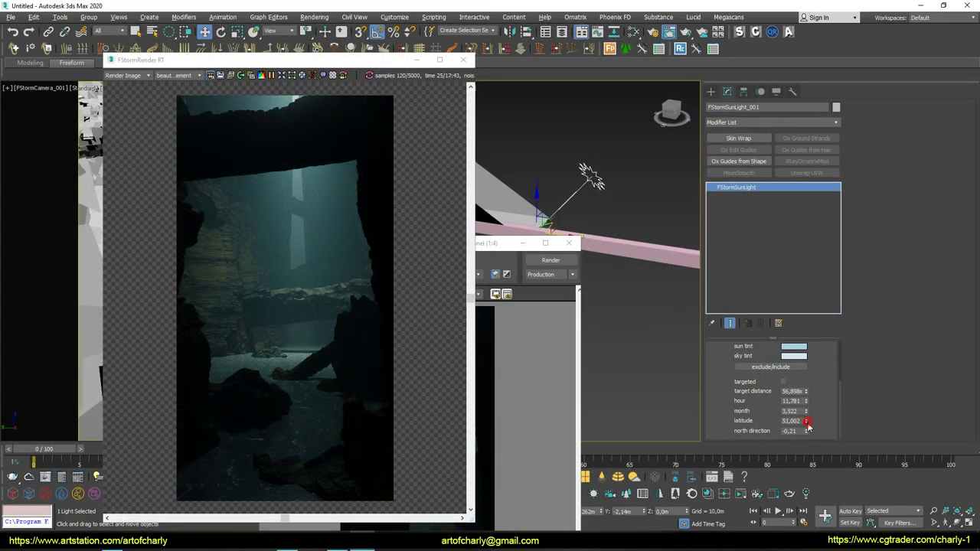
- Lower the sun latitude to about 63,96 and set sun size 2,0 and density 1,0
drag(805, 421, 806, 392)
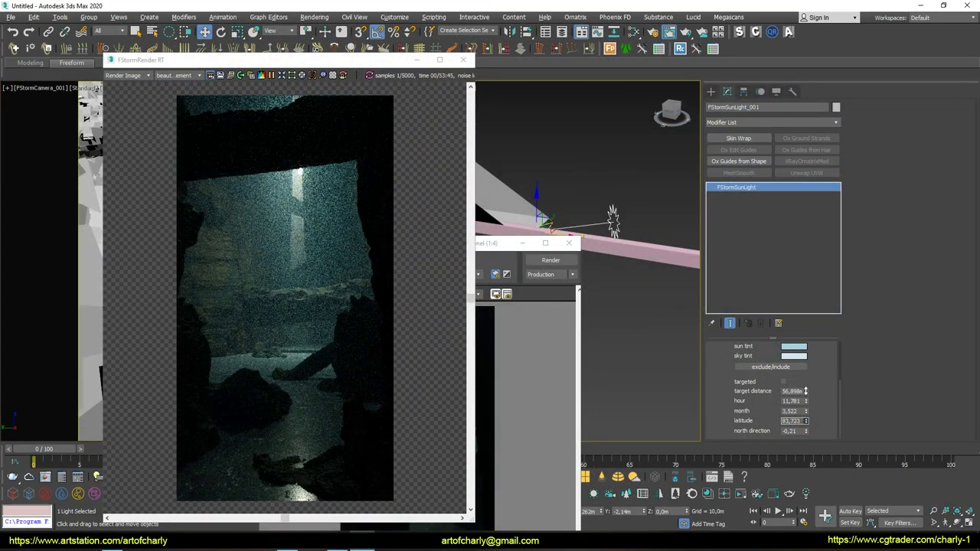
drag(806, 391, 810, 407)
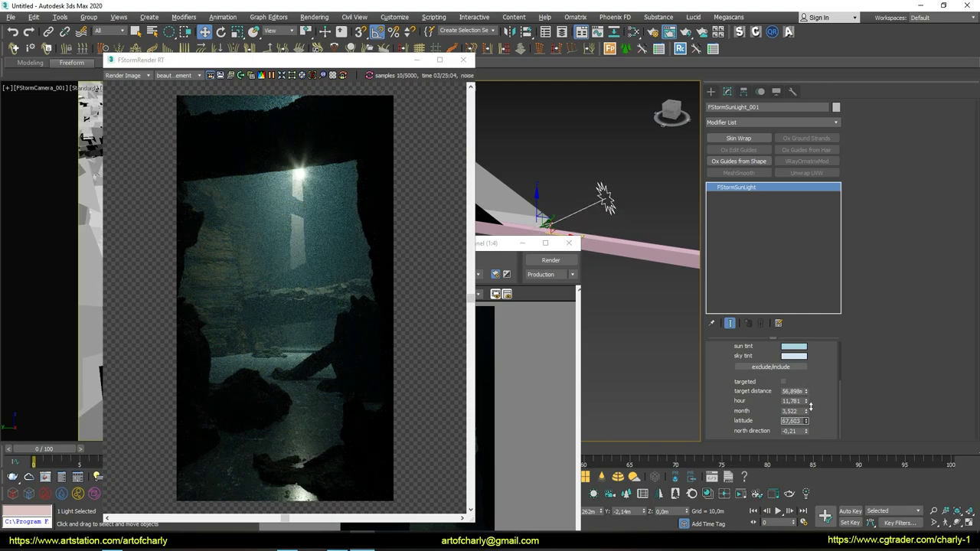
drag(811, 410, 812, 411)
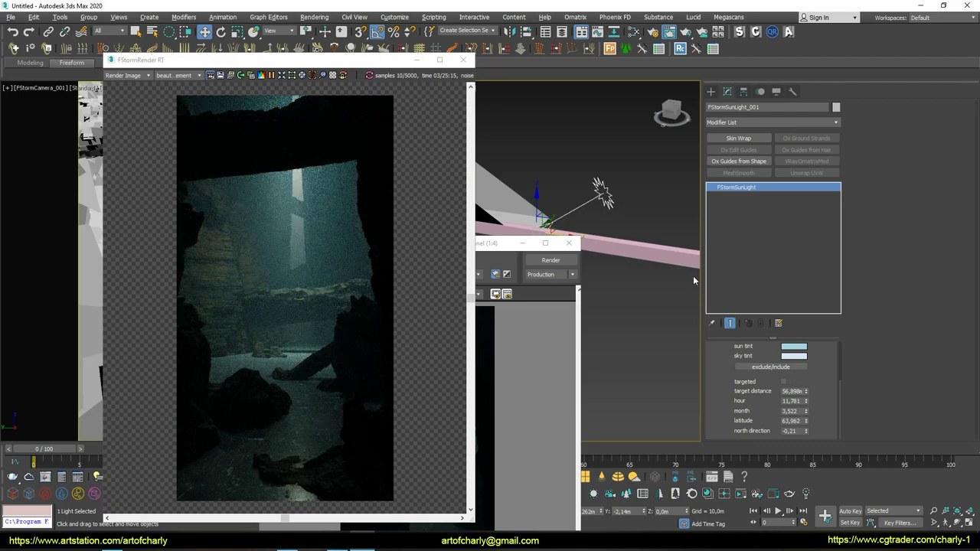
scroll(766, 382, up, 2)
click(794, 373)
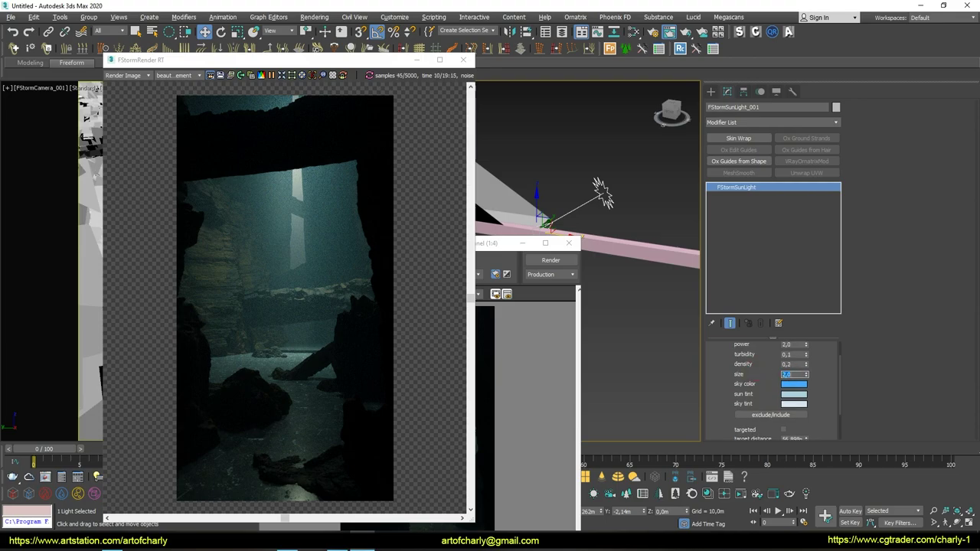
click(794, 363)
text(1)
key(Return)
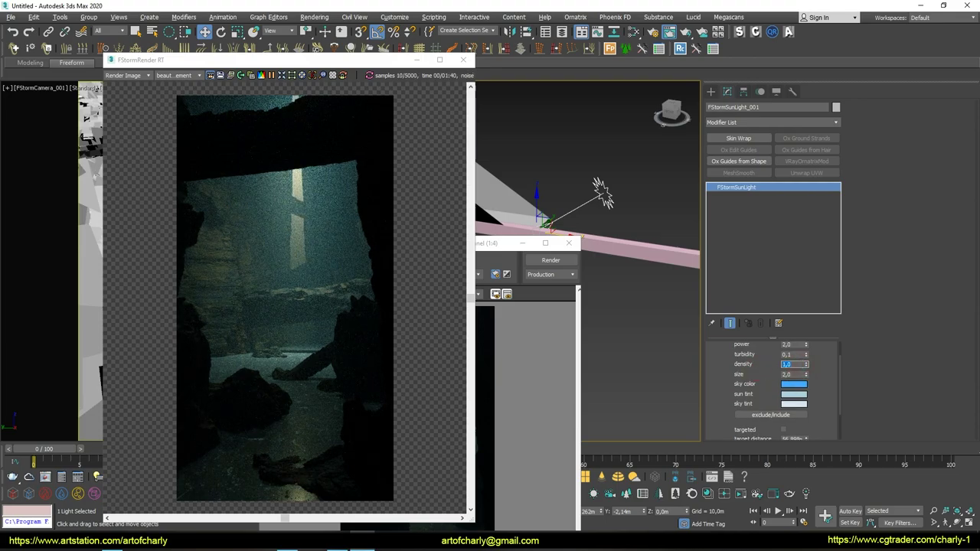
- Set the sun power to 5,0 and bring turbidity down to about 0,02
scroll(807, 383, up, 1)
drag(806, 373, 807, 314)
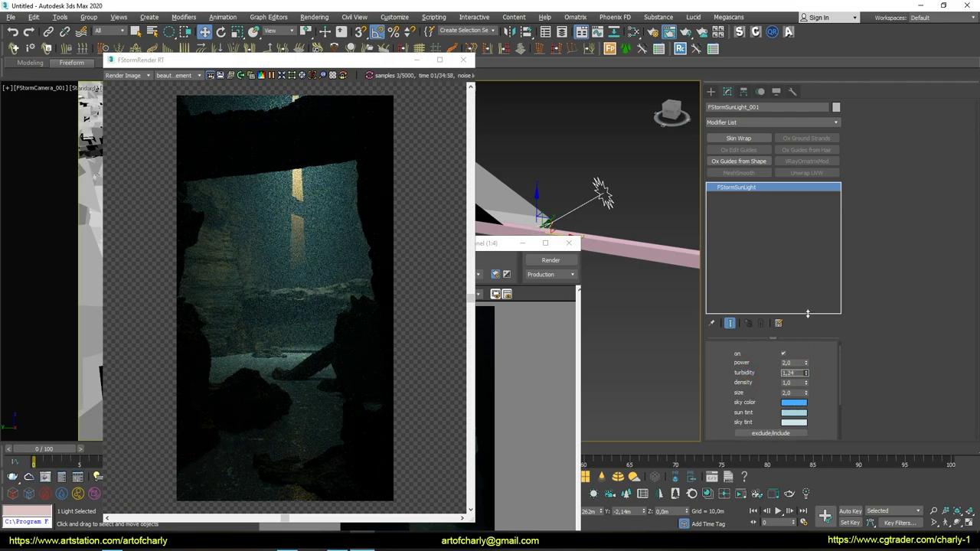
drag(807, 337, 807, 349)
double_click(797, 363)
text(5)
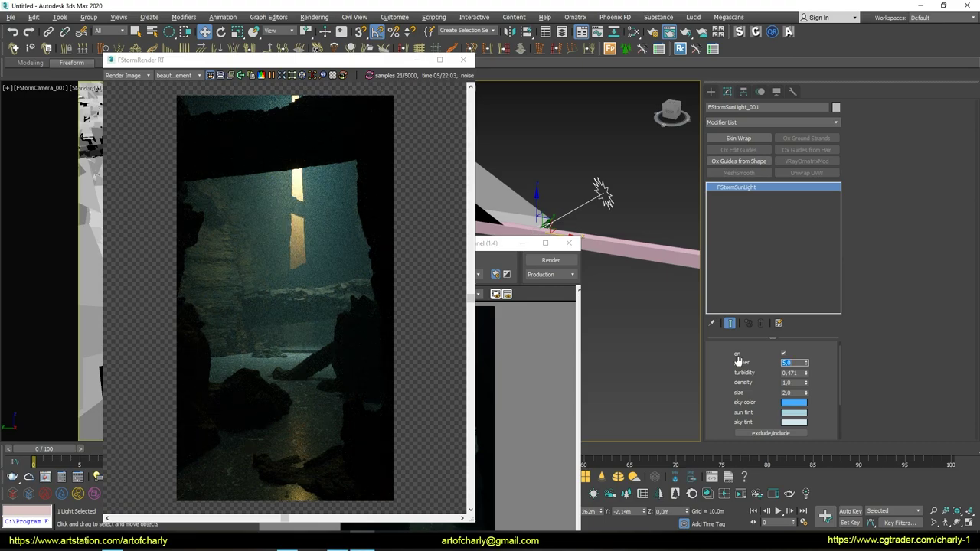
drag(801, 374, 808, 387)
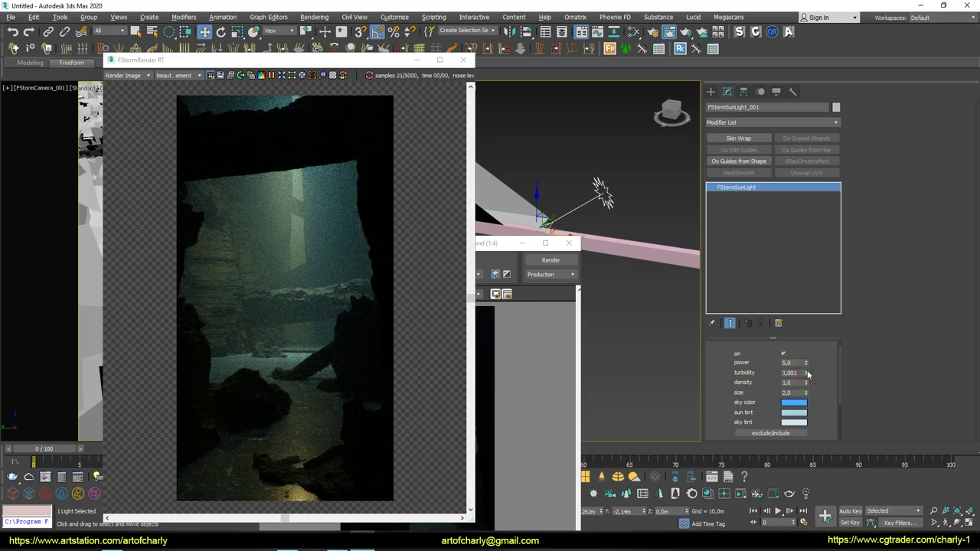
drag(807, 372, 807, 367)
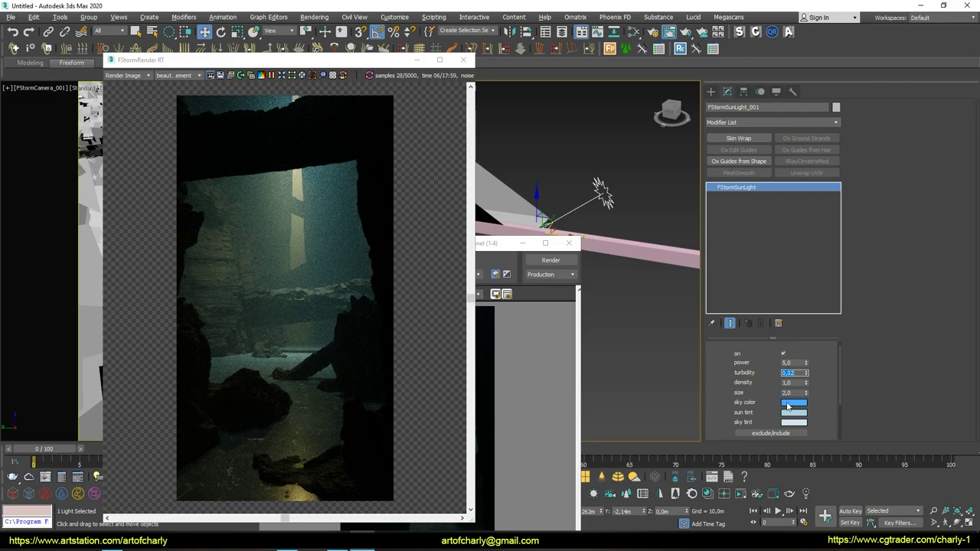
- Set the FStorm sun's sky colour to magenta (RGB 181, 15, 175)
click(793, 402)
click(576, 118)
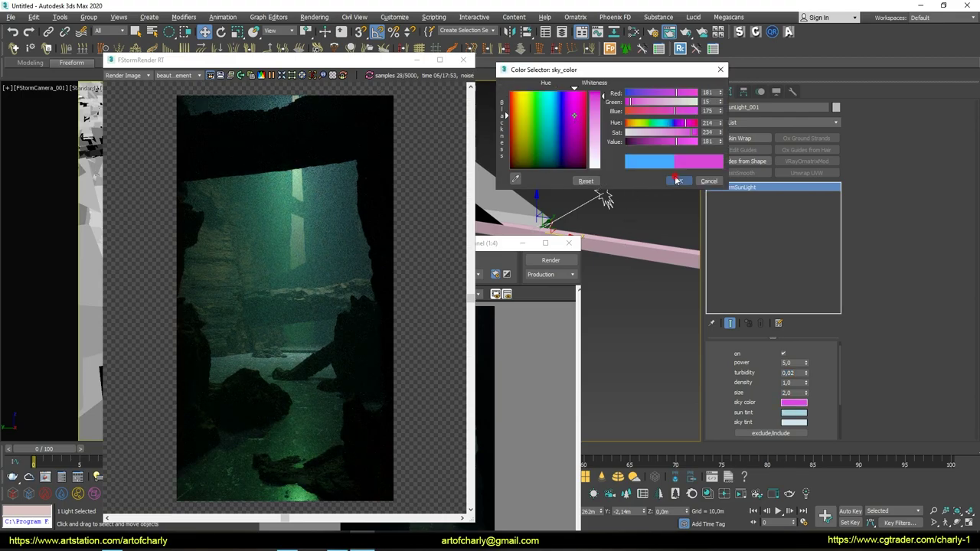
click(677, 181)
- Set the FStorm sun's sky tint to a pale light blue
scroll(753, 372, down, 2)
click(793, 382)
click(524, 132)
click(560, 114)
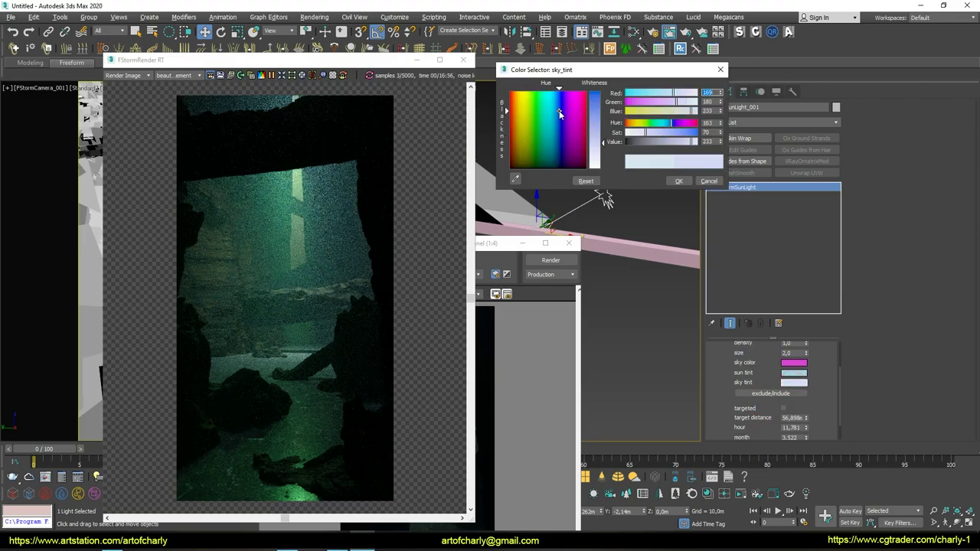
click(679, 181)
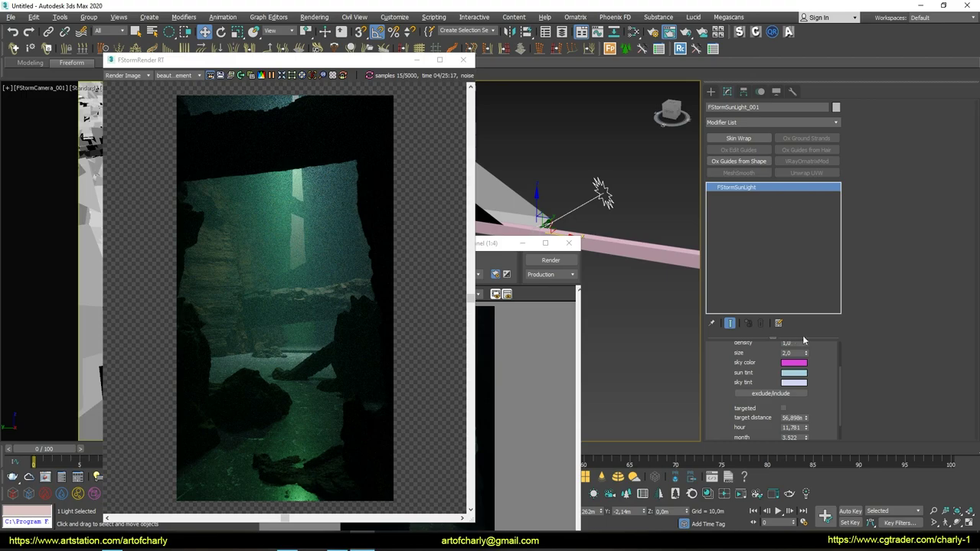
drag(756, 411, 753, 383)
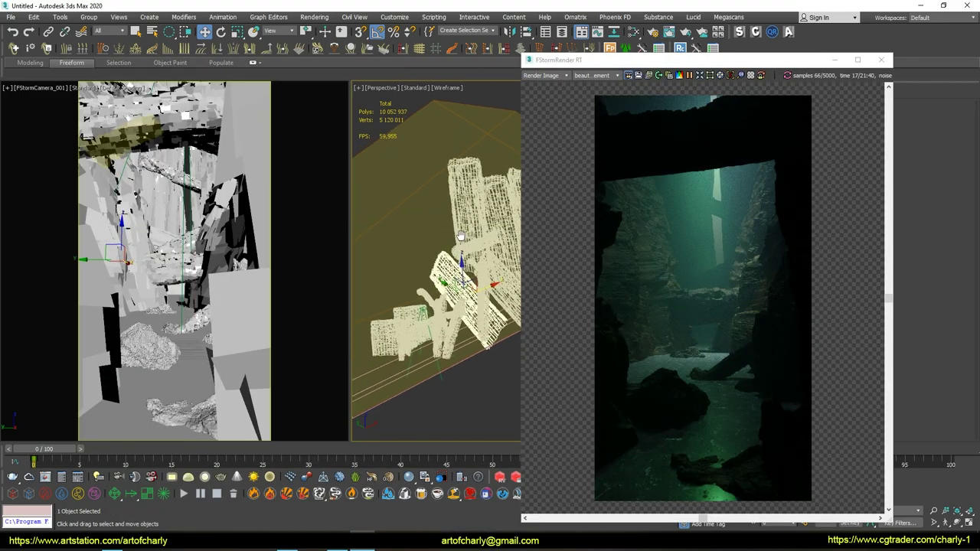
- Clone the plane light as instance FStormLight_002 higher in the canyon, moving the render window aside
alt+middle_drag(436, 260, 401, 305)
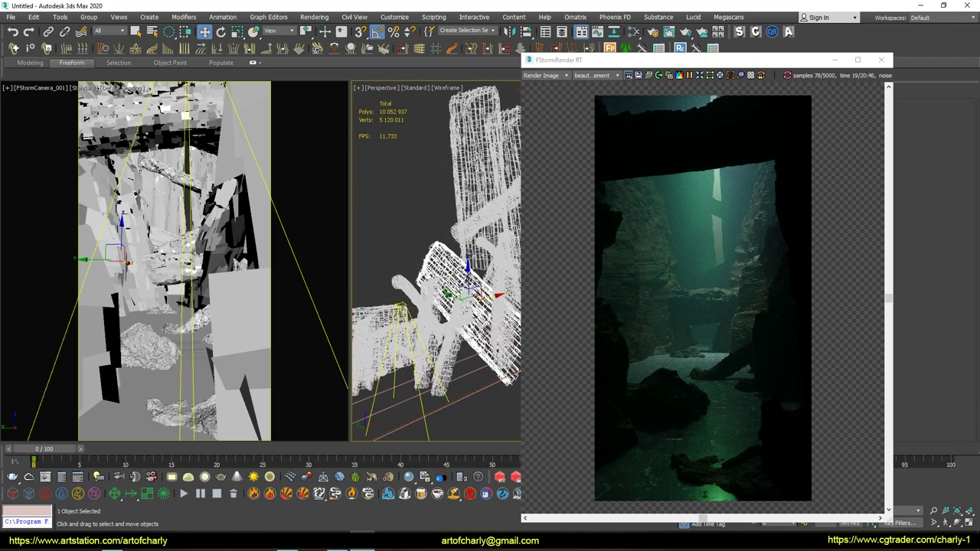
click(400, 304)
drag(416, 305, 480, 282)
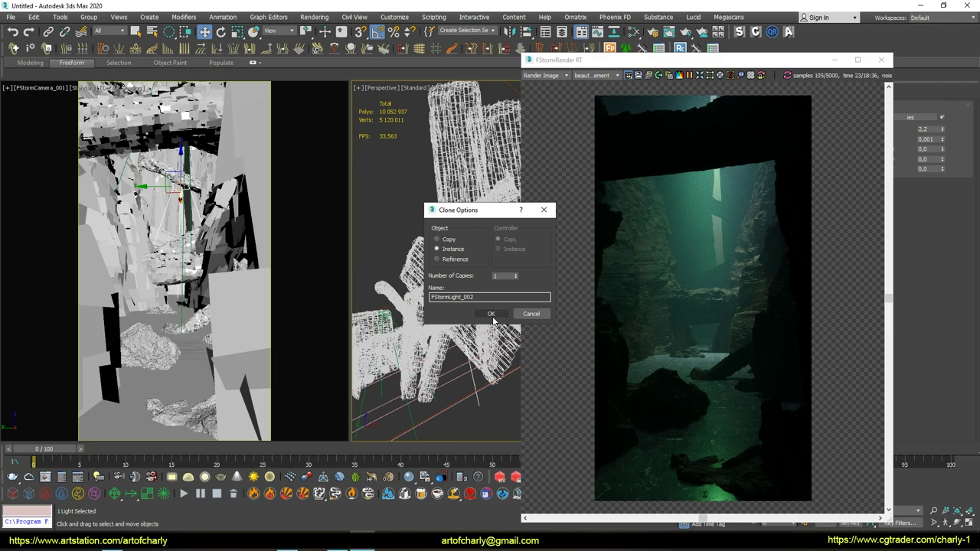
click(484, 314)
key(q)
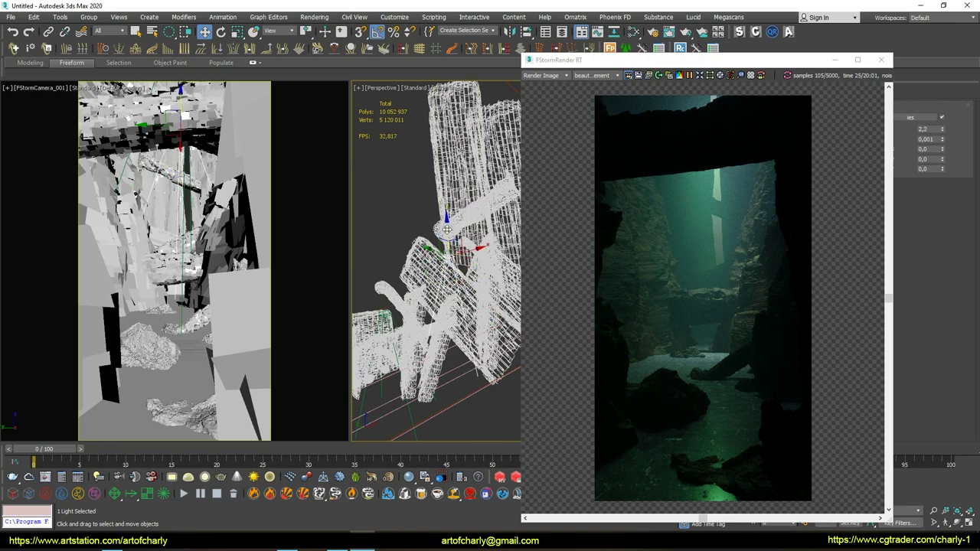
click(787, 75)
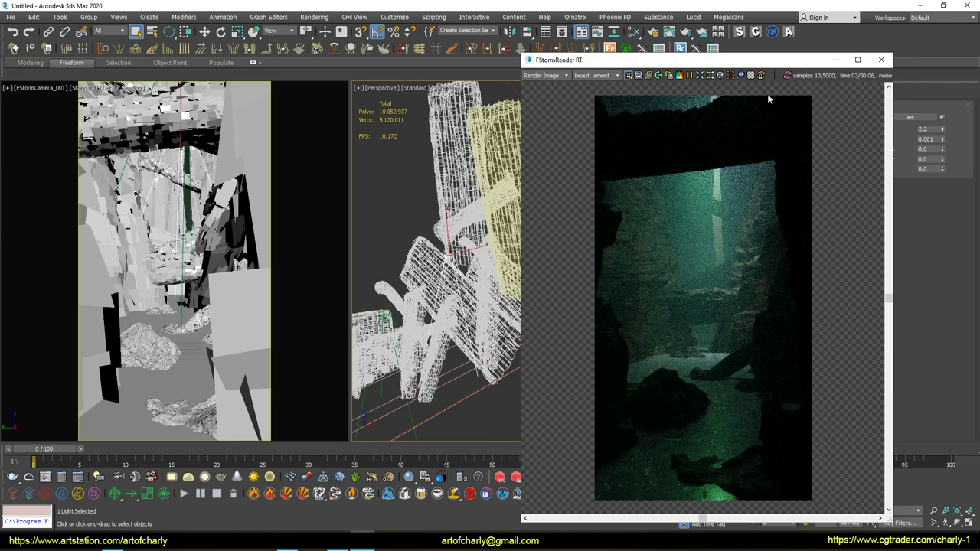
drag(766, 59, 519, 55)
- Set FStormLight_002's colour to dark olive gold (RGB 126, 95, 0)
scroll(773, 400, down, 3)
click(794, 381)
drag(563, 111, 514, 106)
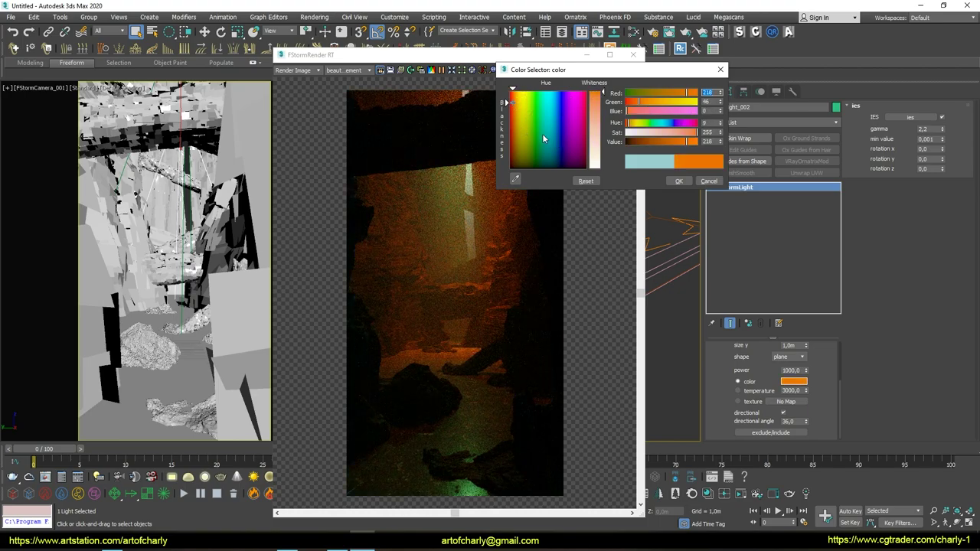
drag(521, 118, 518, 120)
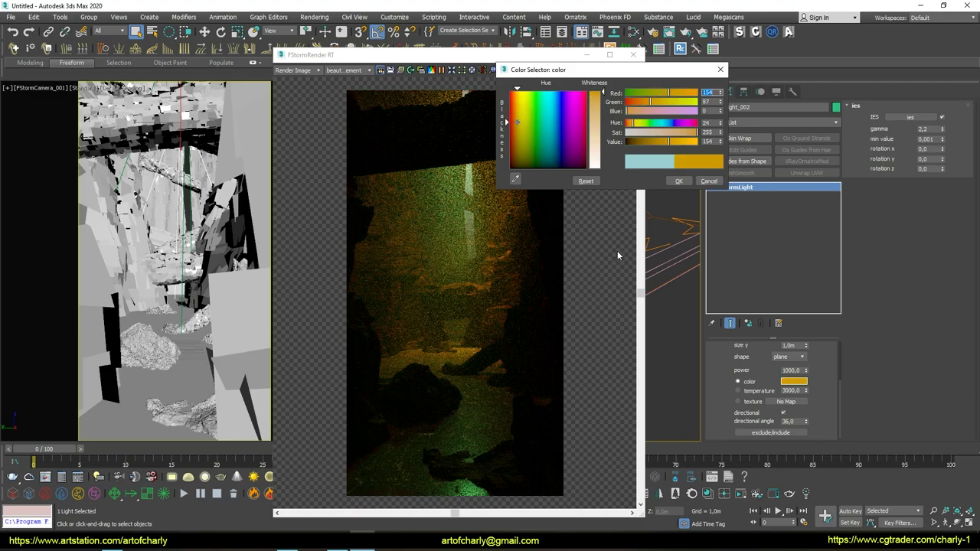
drag(520, 129, 519, 131)
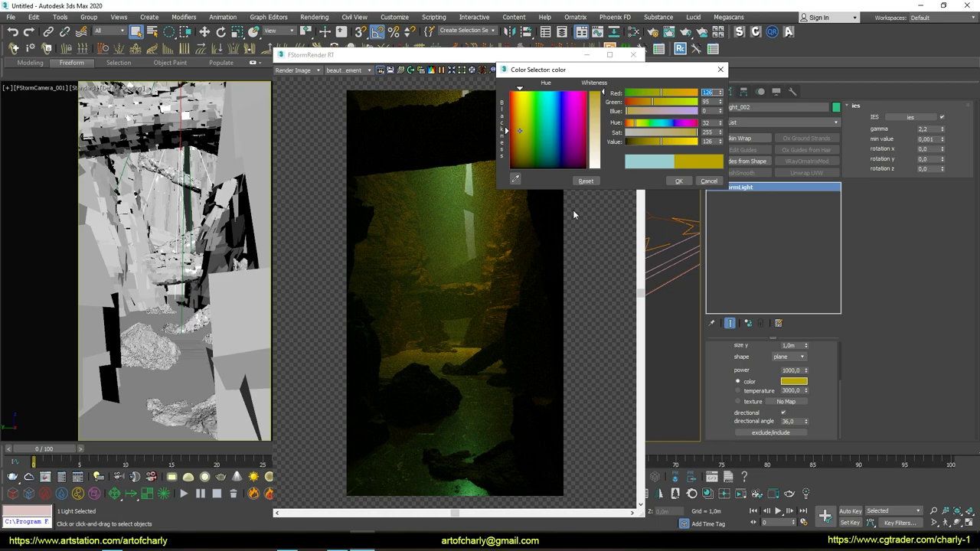
click(679, 181)
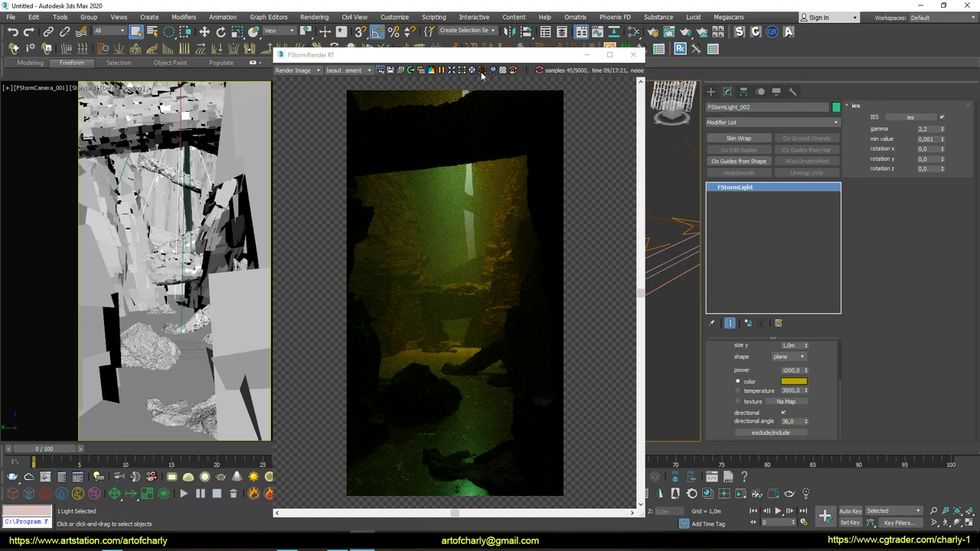
- Recolour FStormLight_003 from cyan to mint green (RGB 74, 180, 121)
mouse_move(437, 54)
mouse_down()
mouse_move(699, 42)
mouse_move(496, 48)
mouse_up()
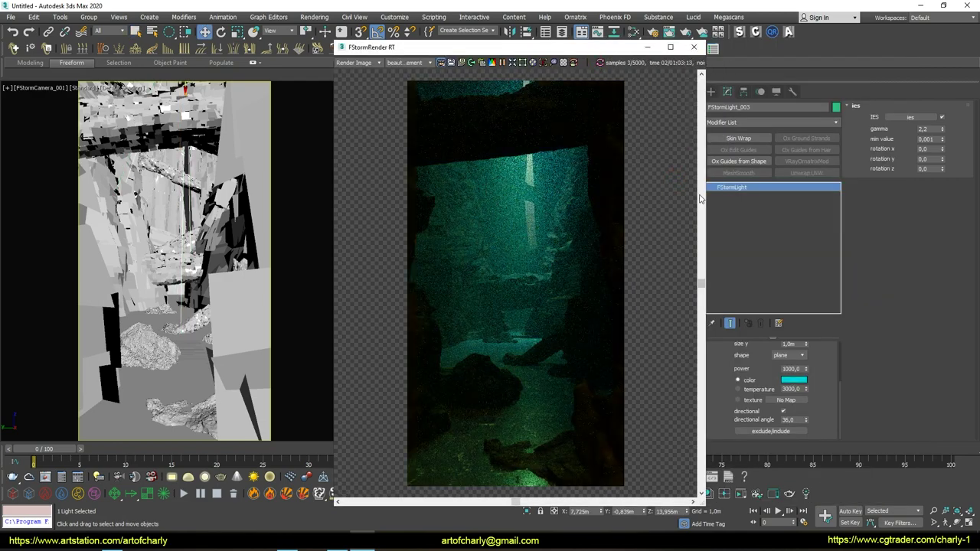
click(794, 380)
drag(604, 145, 613, 146)
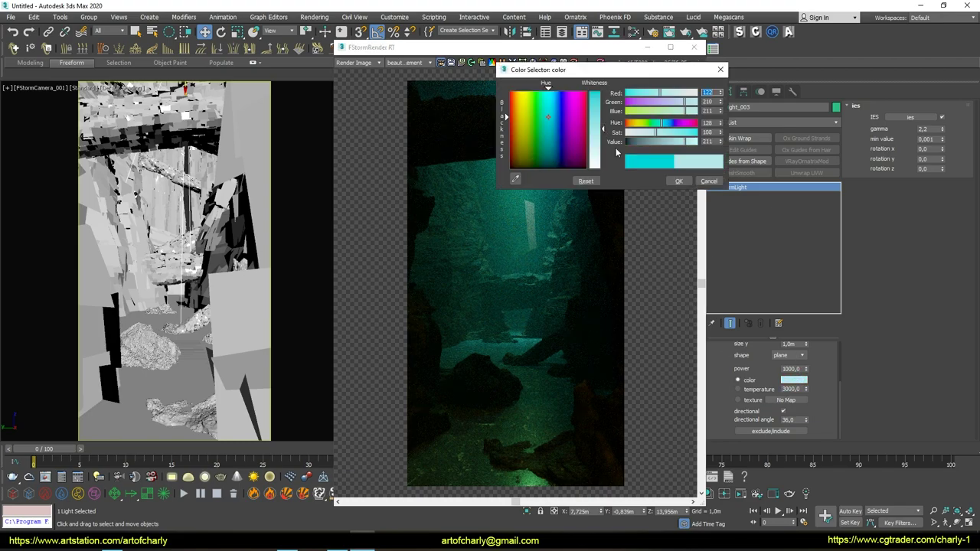
click(674, 180)
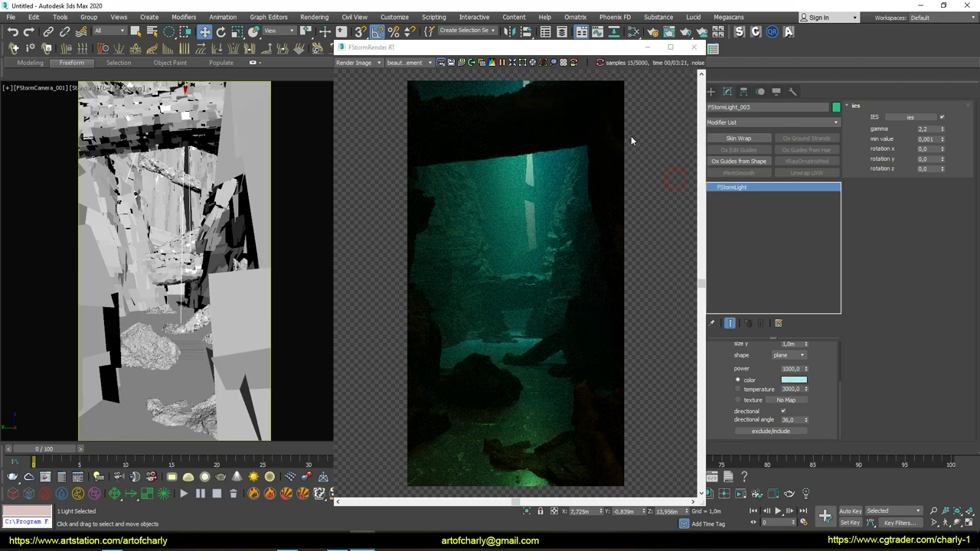
click(794, 379)
drag(548, 116, 542, 124)
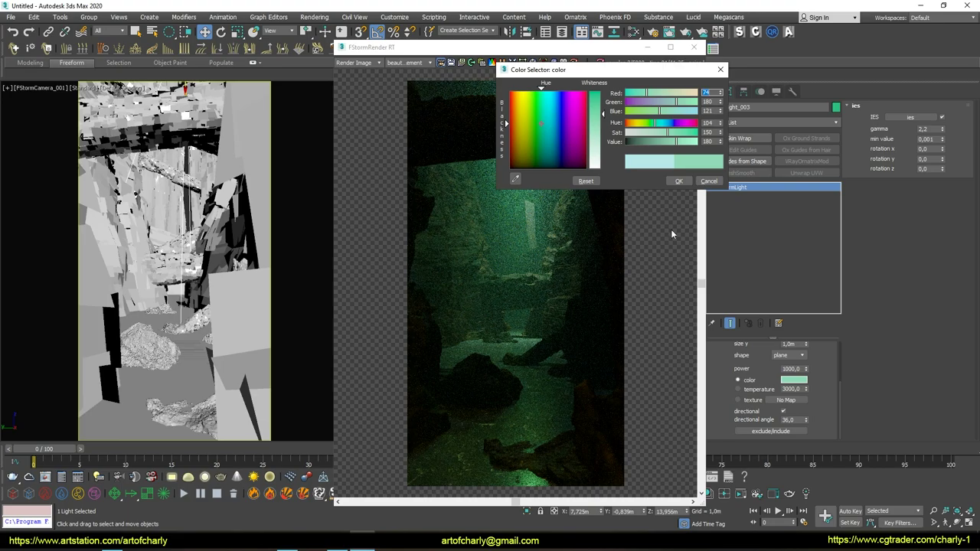
click(675, 181)
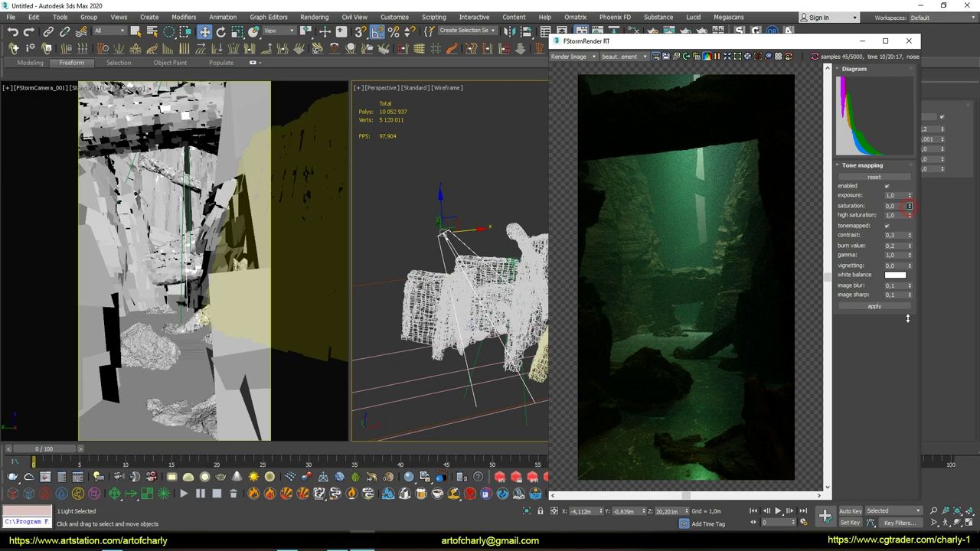
- Toggle tone-mapping saturation between 0 and 1 to check the render in greyscale
drag(908, 319, 910, 333)
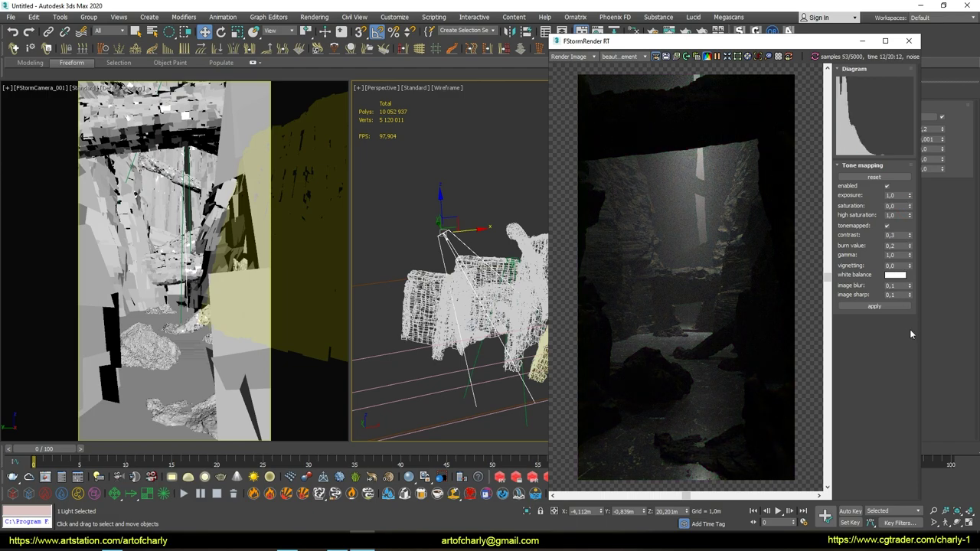
double_click(901, 206)
key(Return)
right_click(909, 208)
- Slide the yellow plane light along X to shift its lit patch, then restore saturation to 1,0
click(432, 282)
drag(433, 281, 444, 304)
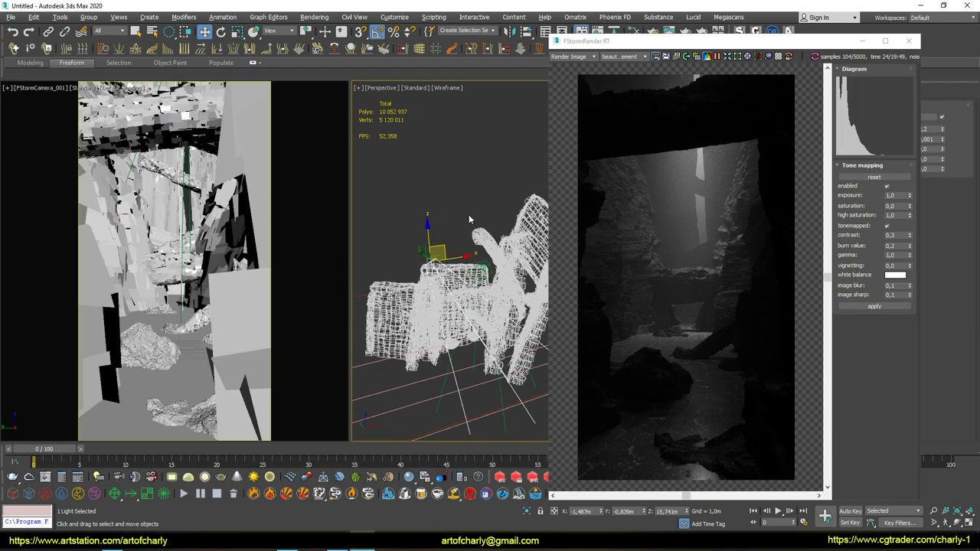
scroll(469, 214, up, 5)
alt+middle_drag(538, 228, 467, 253)
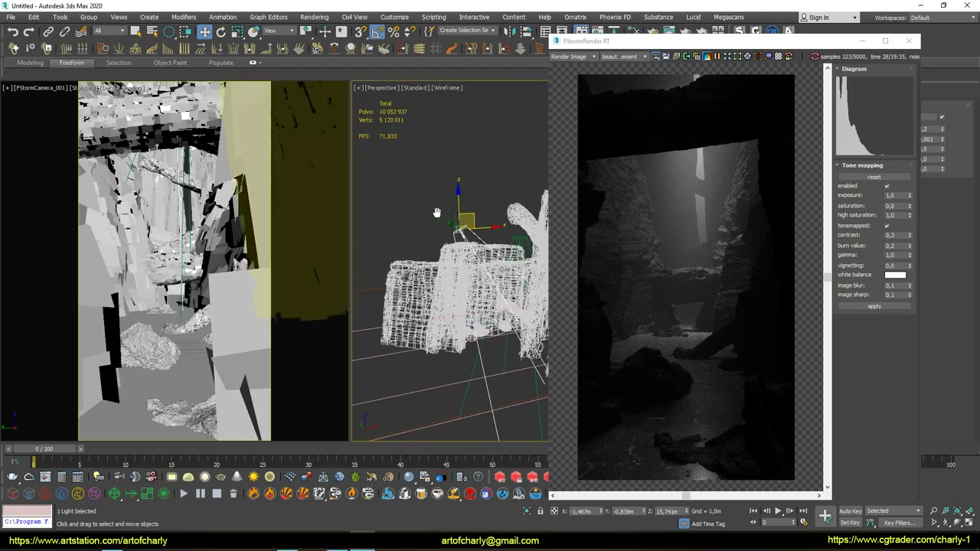
scroll(467, 253, up, 5)
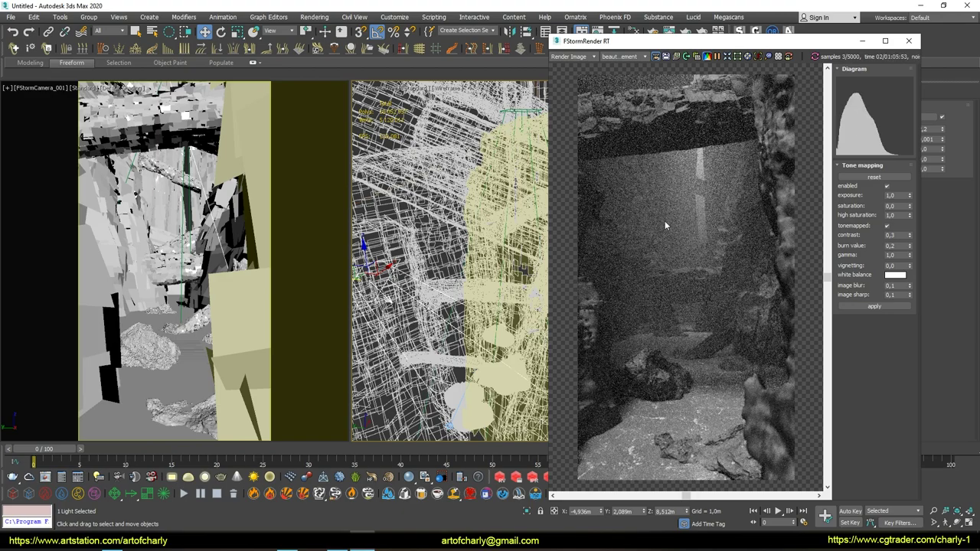
scroll(452, 253, down, 5)
drag(414, 247, 467, 235)
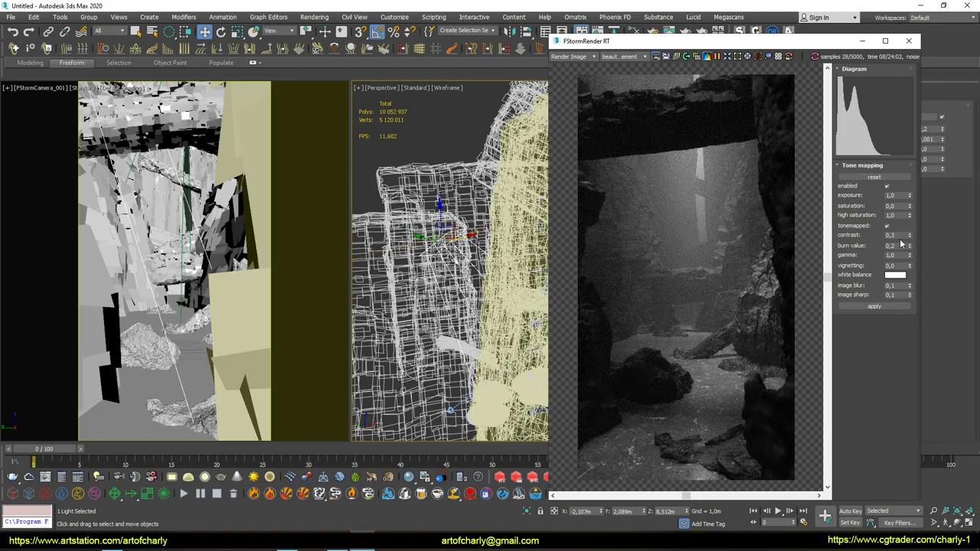
drag(900, 206, 828, 209)
drag(754, 42, 434, 44)
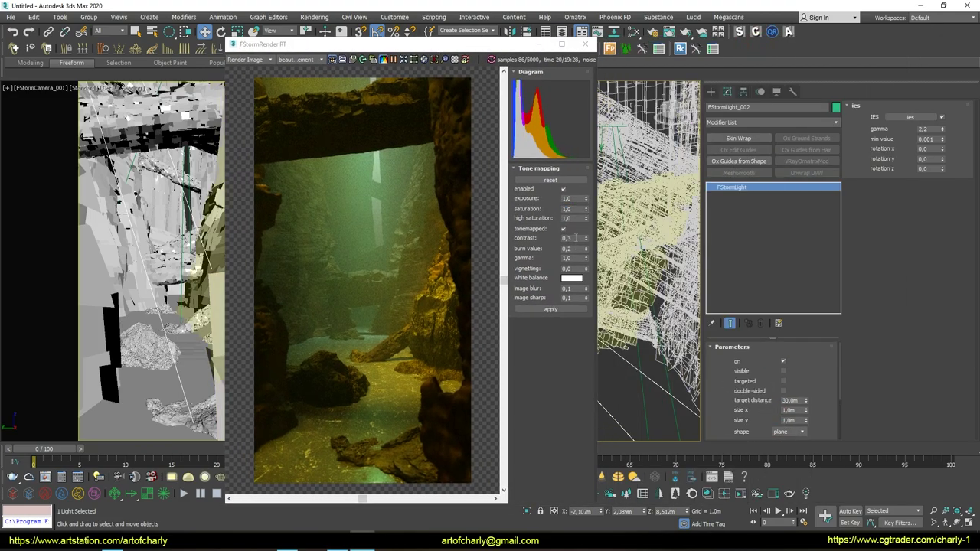
- Zero the saturation for a greyscale view and enter 50100 as the light's power value
right_click(585, 208)
drag(759, 390, 758, 323)
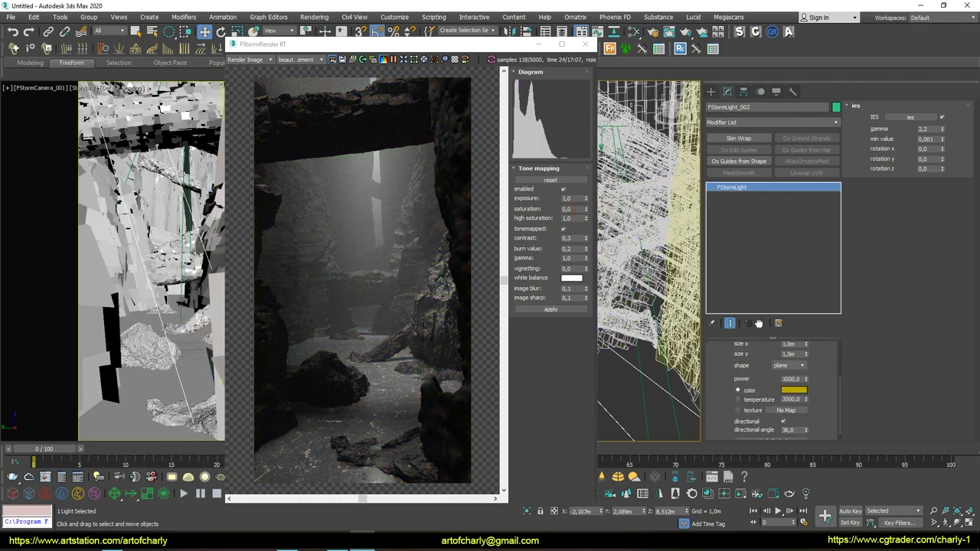
scroll(765, 383, up, 1)
double_click(796, 405)
text(50)
text(100)
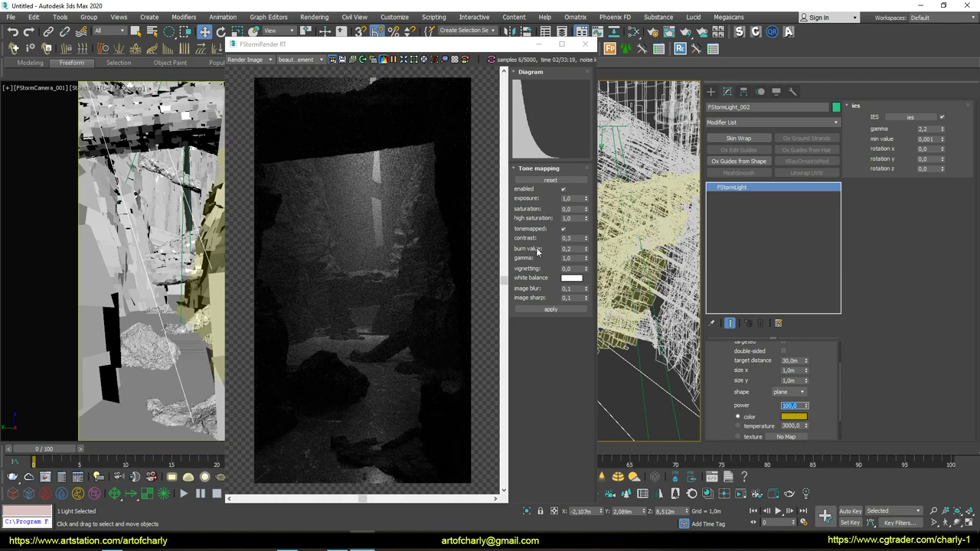
- Set tone-mapping saturation to 1,0 and apply it, re-entering 1 after a muted test
double_click(574, 208)
text(1)
key(Return)
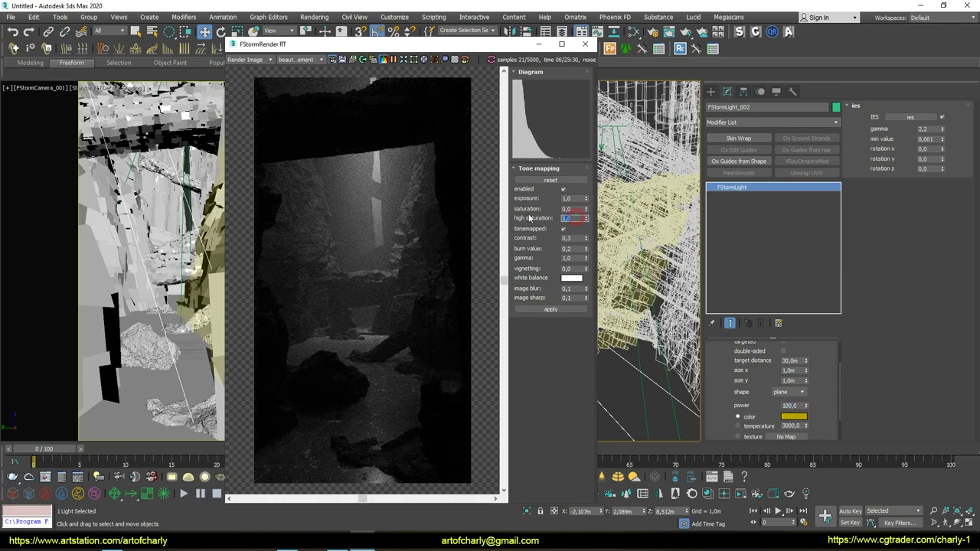
click(538, 309)
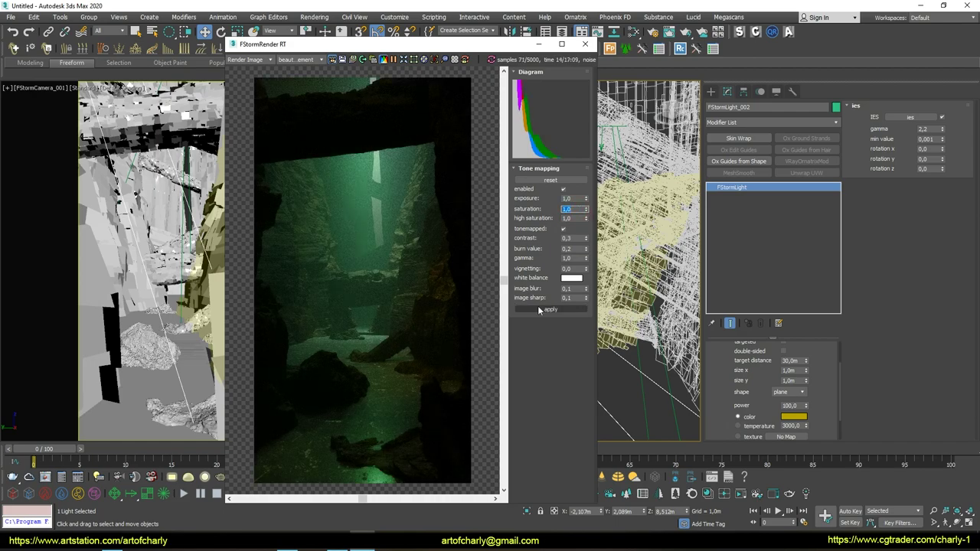
mouse_move(586, 209)
mouse_down()
mouse_move(582, 323)
mouse_move(580, 249)
mouse_up()
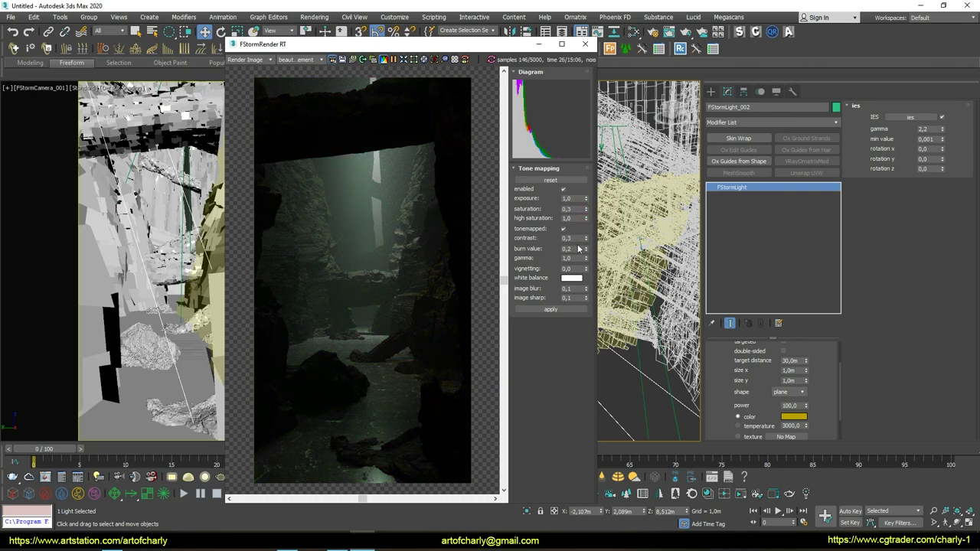
double_click(570, 208)
text(1)
key(Return)
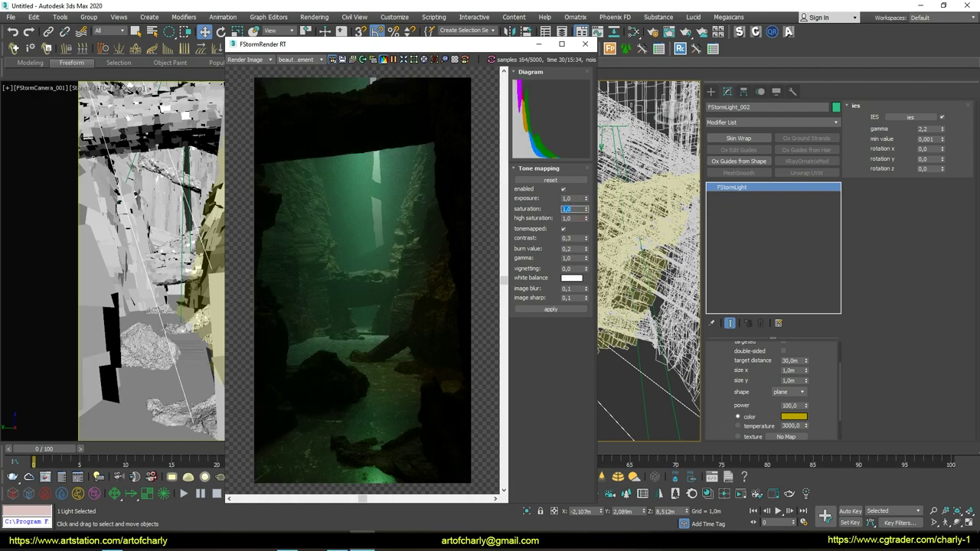
key(alt+Tab)
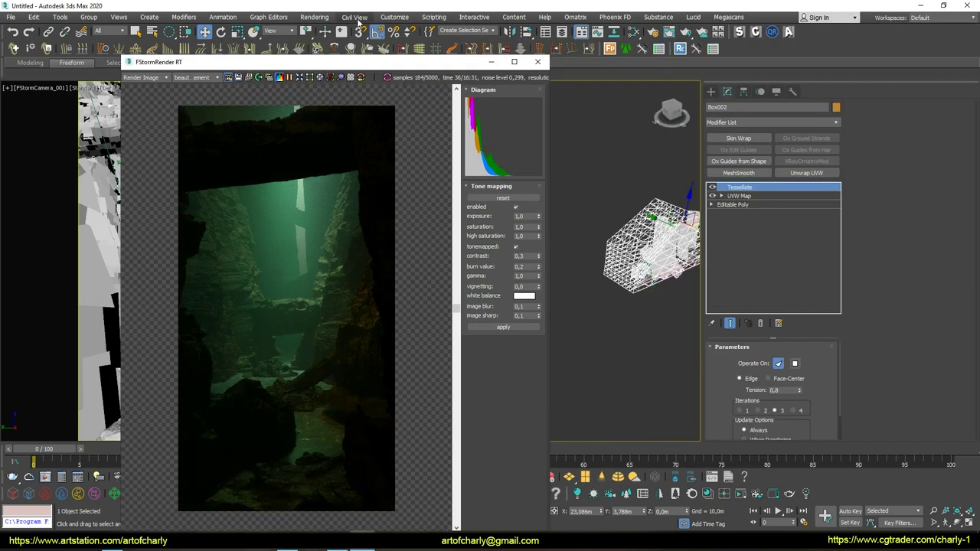
- In FStorm Kernel Settings, set render samples to 20000 and noise threshold to 0,005, then maximise the render window
click(314, 17)
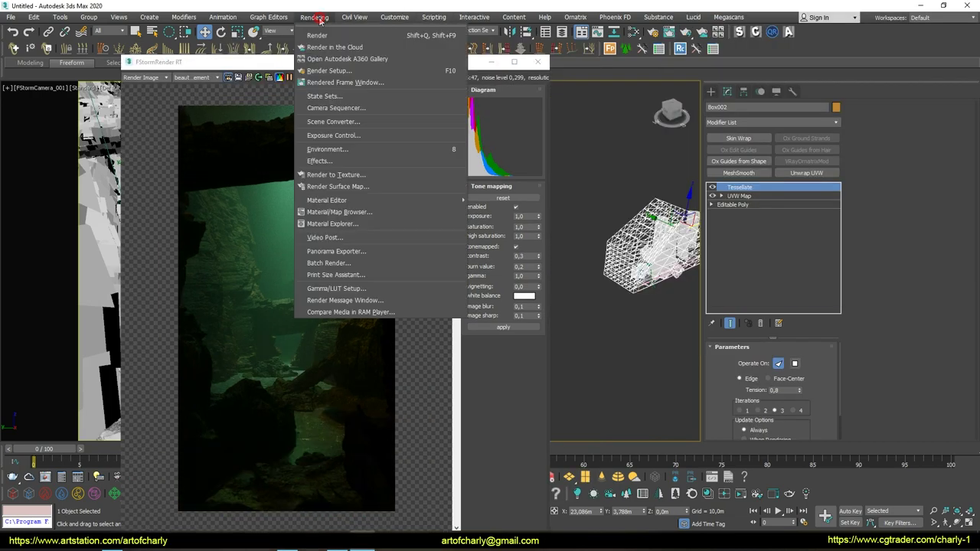
click(329, 69)
click(699, 143)
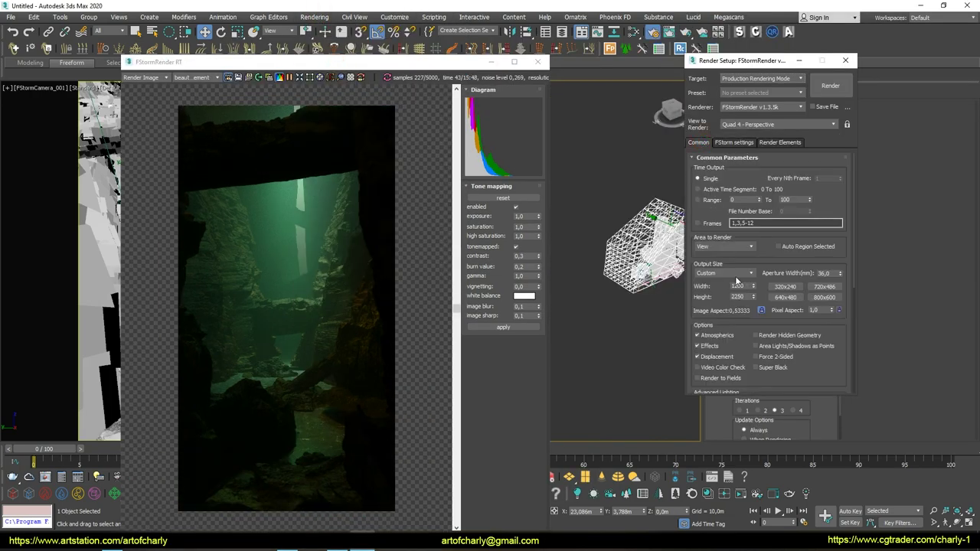
click(733, 143)
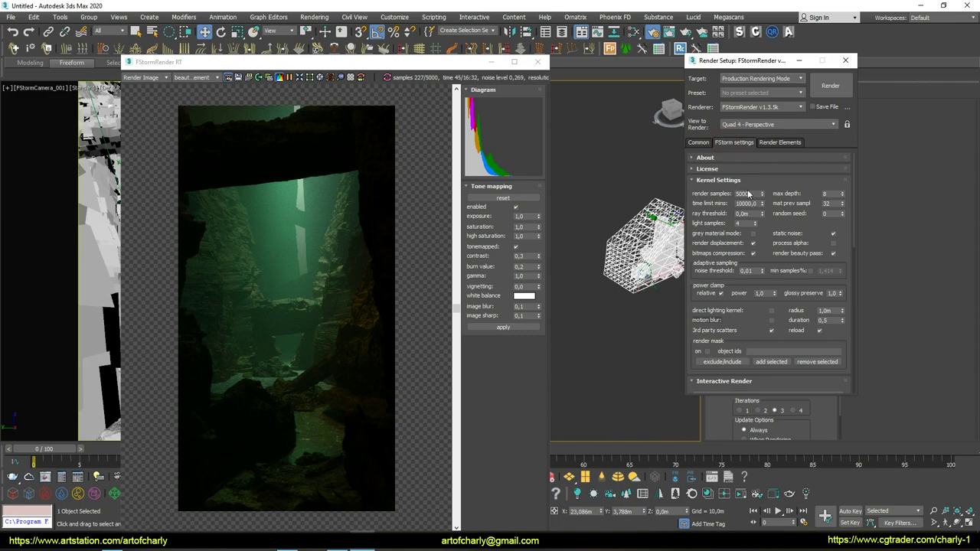
double_click(742, 194)
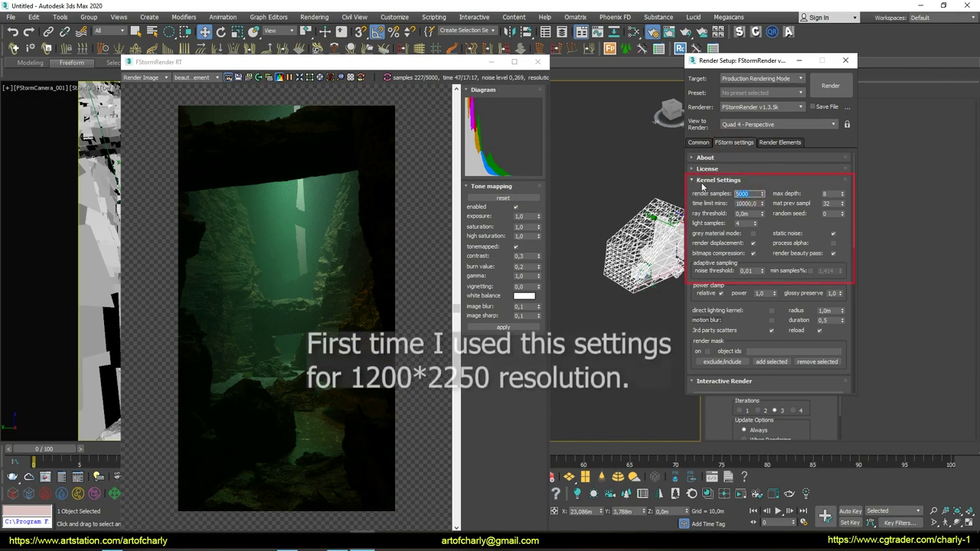
text(10)
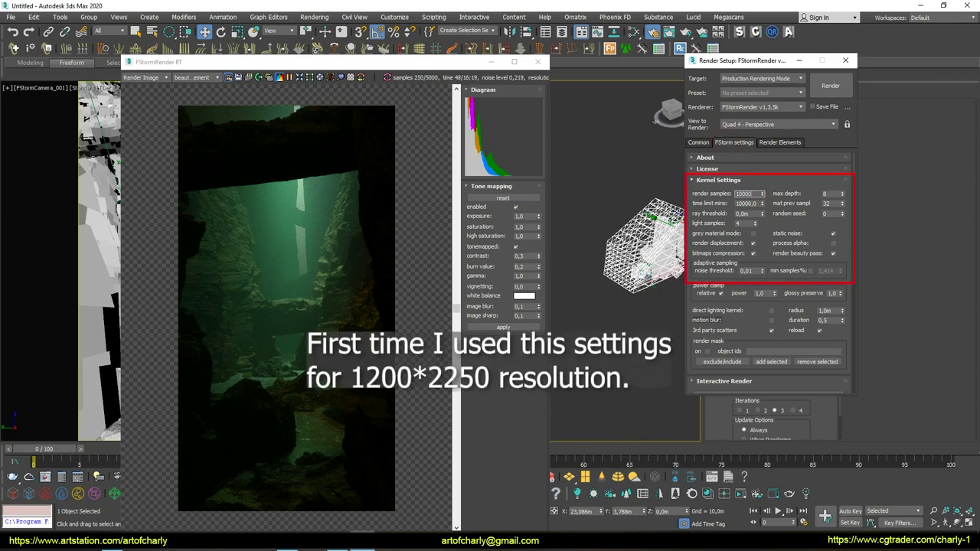
click(513, 61)
scroll(480, 250, up, 1)
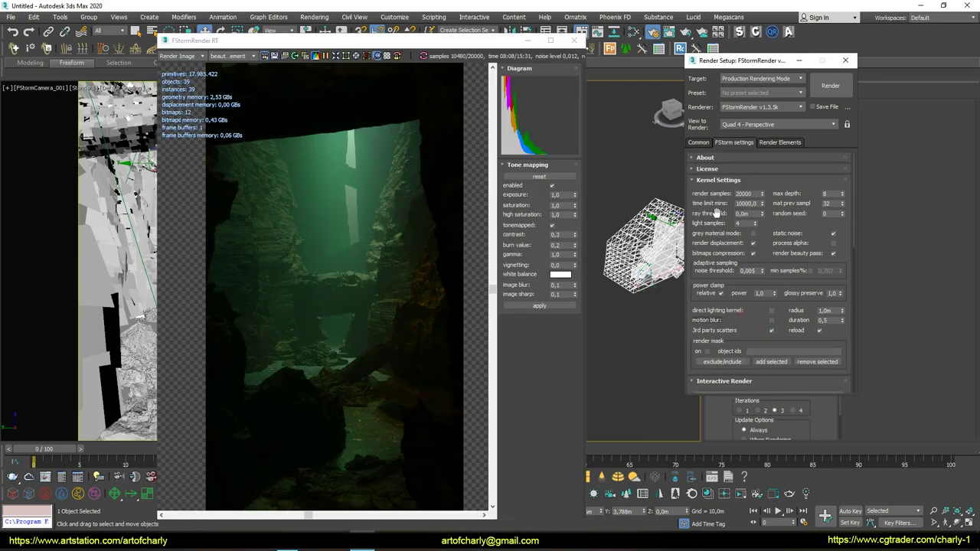
- Scroll through Render Setup while the 1200×2250 canyon render finishes at 20314 samples
scroll(720, 222, down, 2)
scroll(743, 199, down, 3)
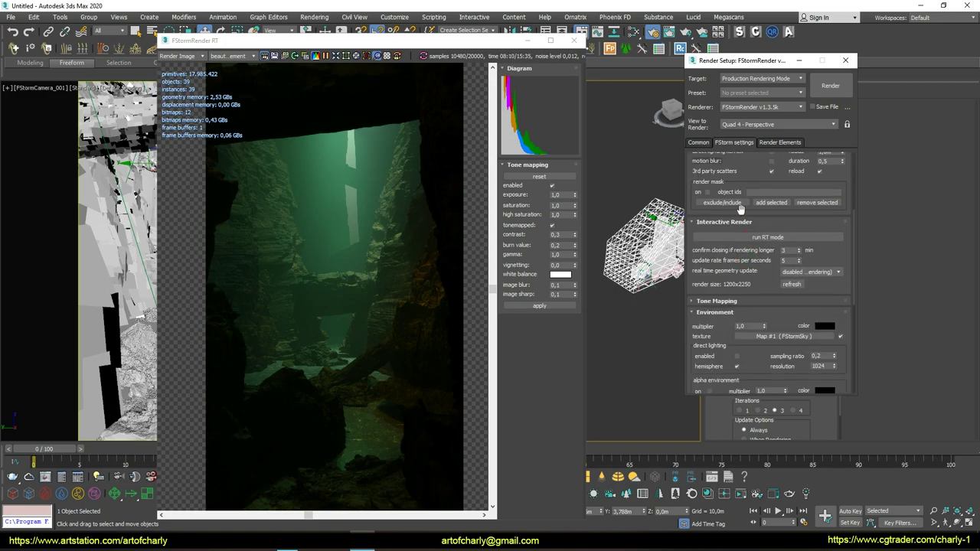
scroll(718, 336, down, 2)
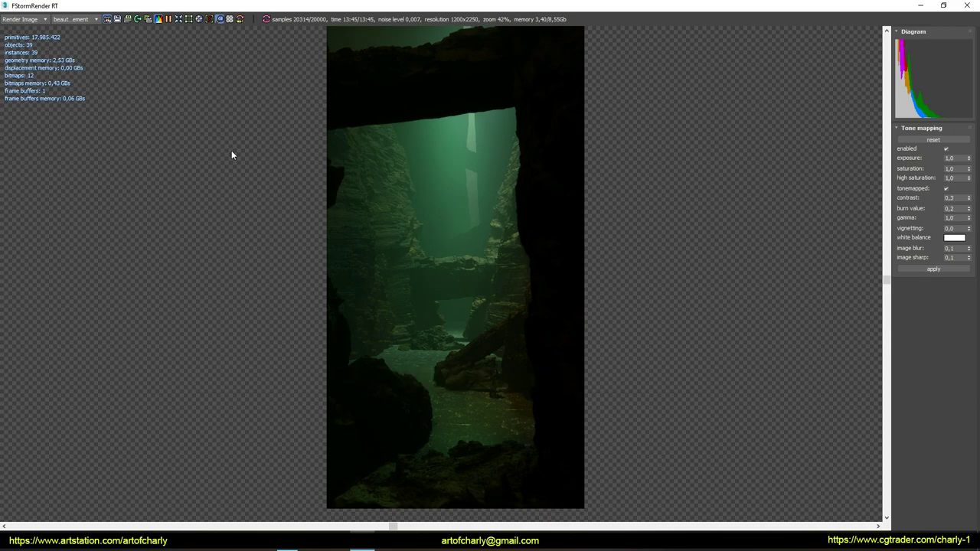
click(44, 19)
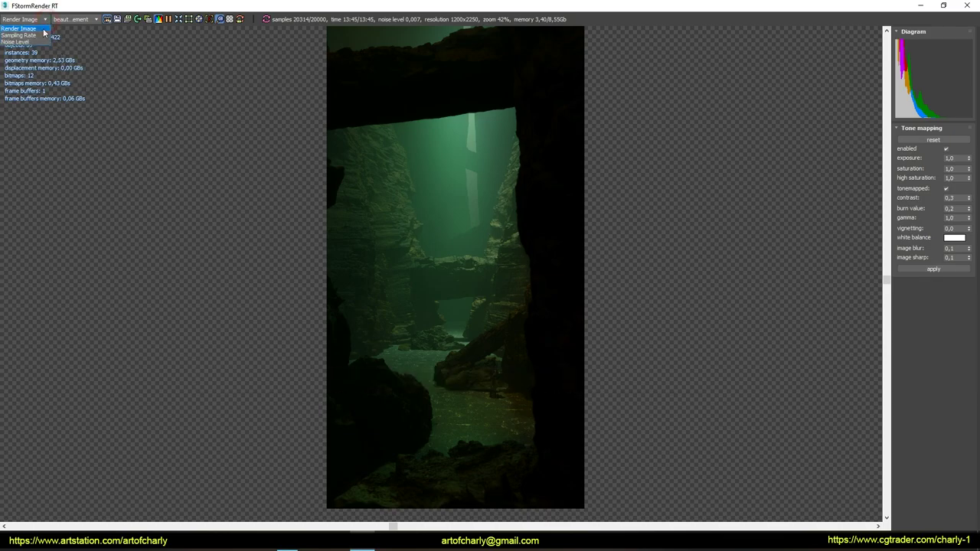
click(39, 40)
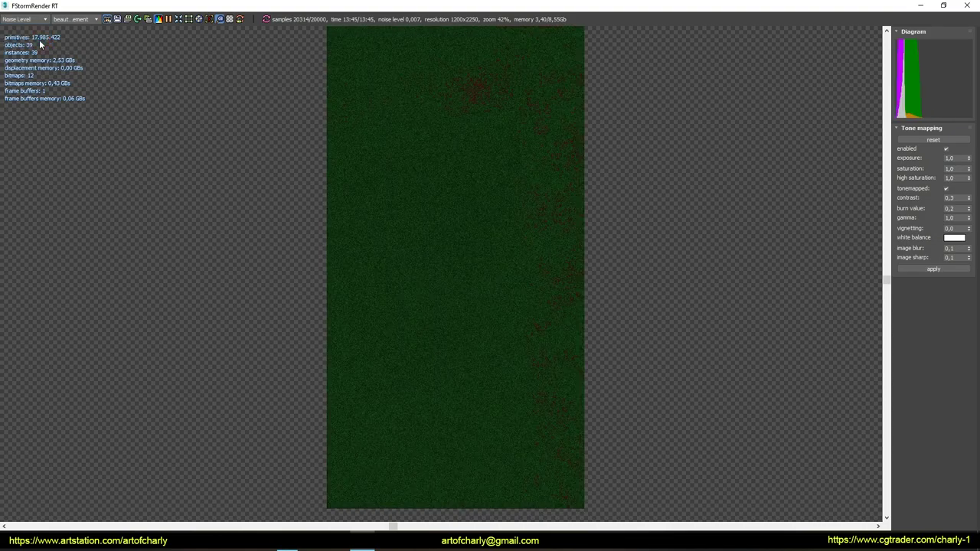
click(27, 20)
click(31, 36)
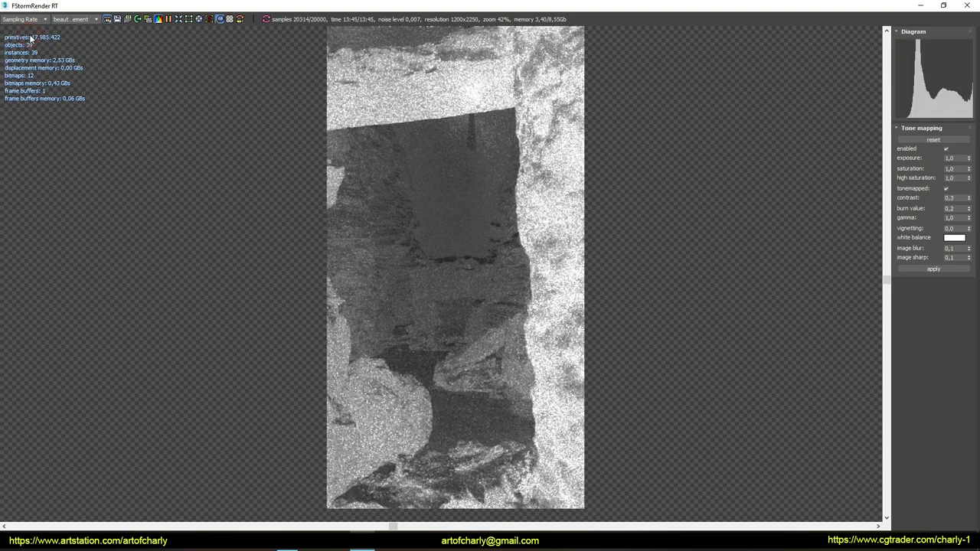
click(27, 19)
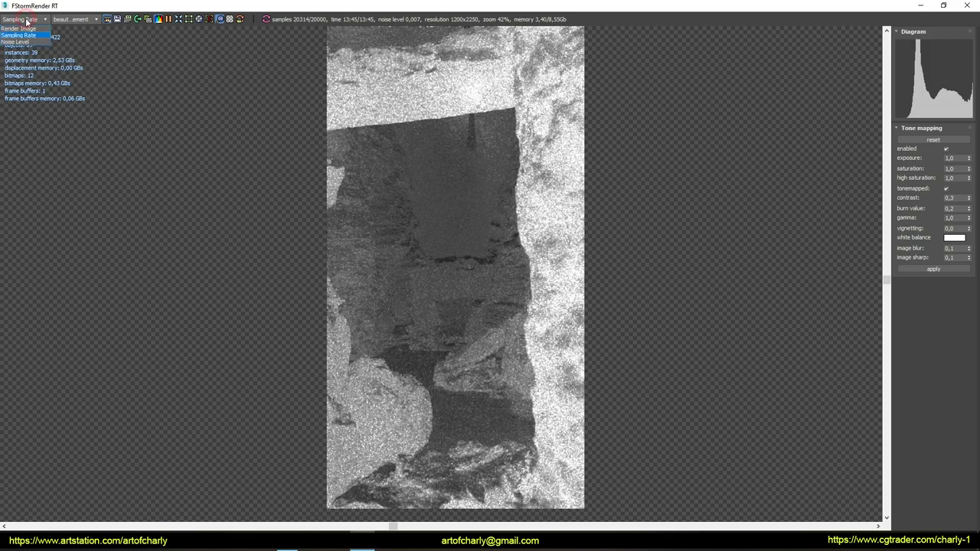
click(27, 28)
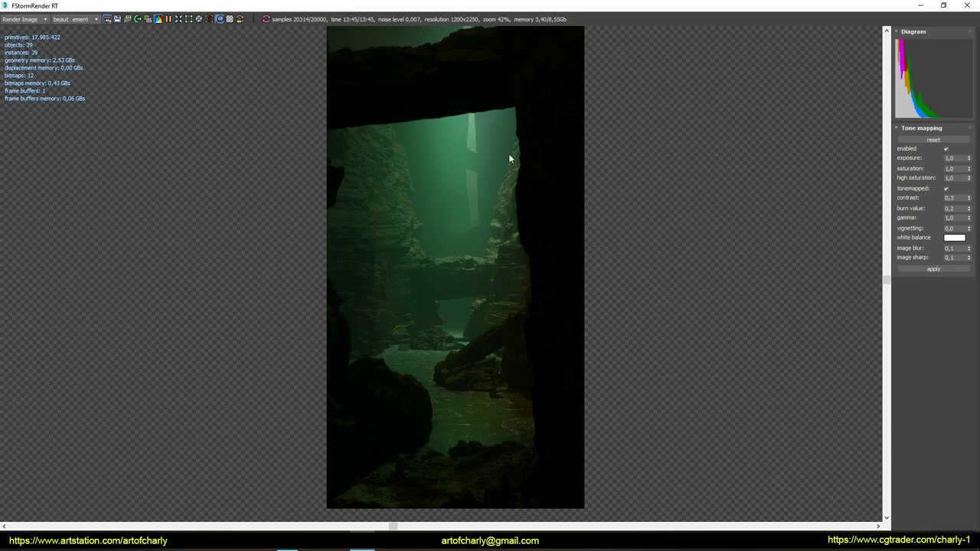
scroll(488, 300, up, 5)
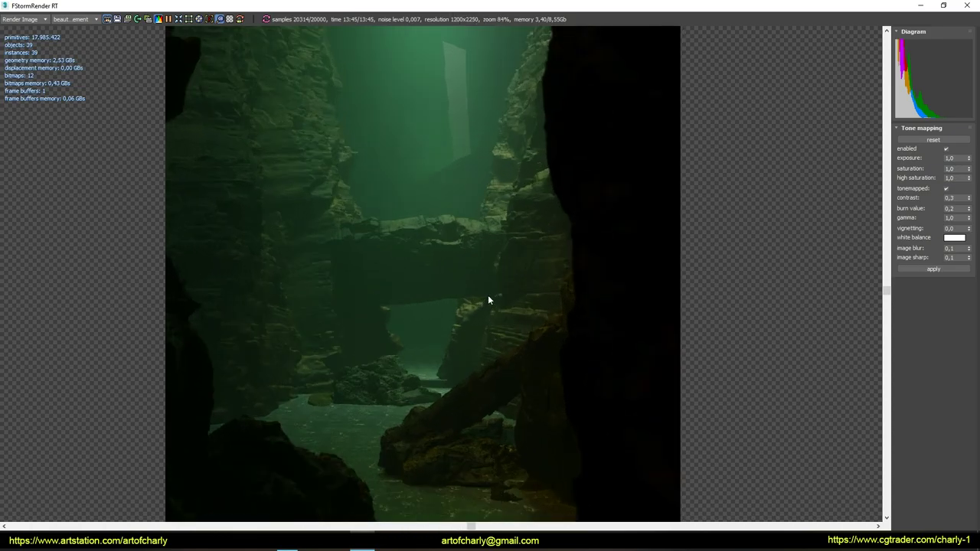
middle_drag(467, 345, 471, 109)
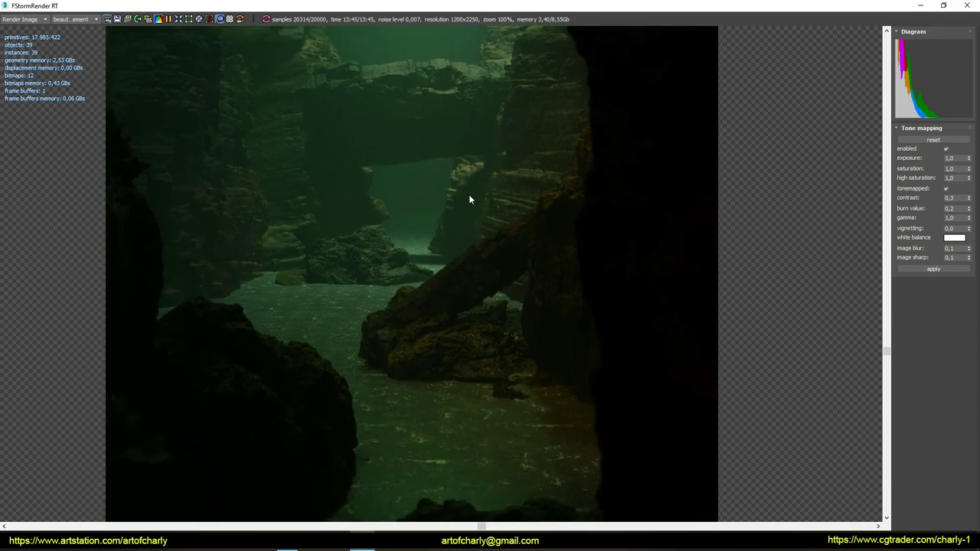
mouse_move(503, 320)
middle_down()
mouse_move(498, 210)
mouse_move(474, 297)
mouse_move(478, 345)
middle_up()
scroll(478, 344, down, 1)
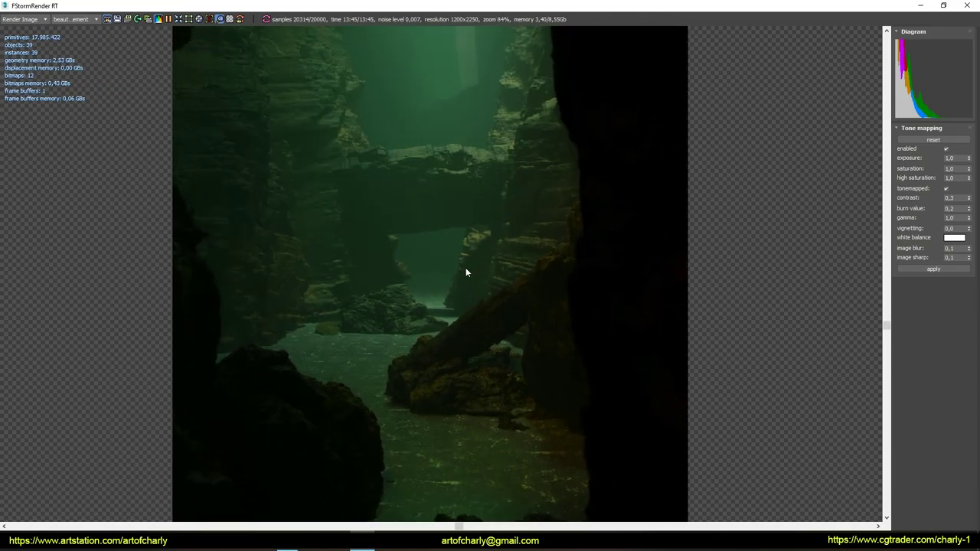
scroll(465, 268, up, 1)
middle_drag(453, 229, 455, 311)
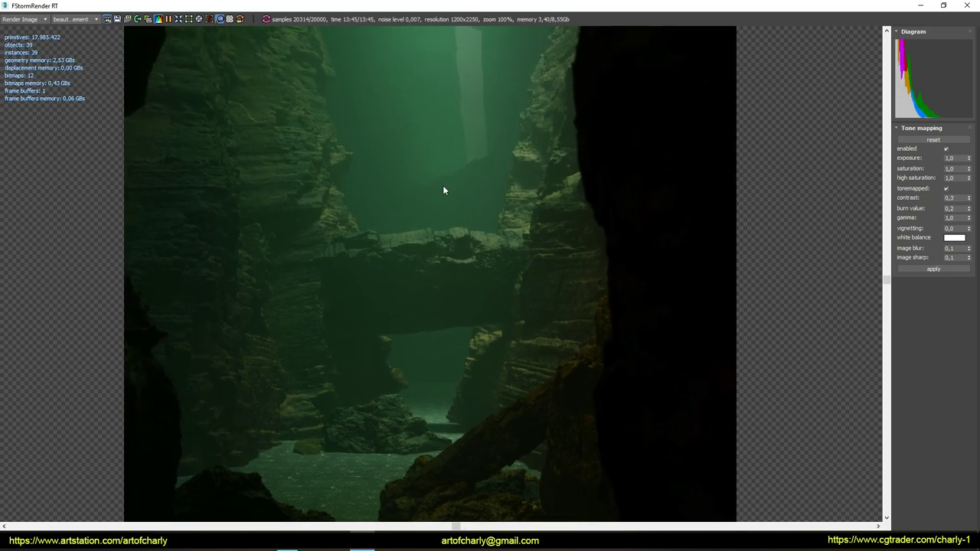
middle_drag(443, 190, 441, 253)
middle_drag(428, 177, 436, 255)
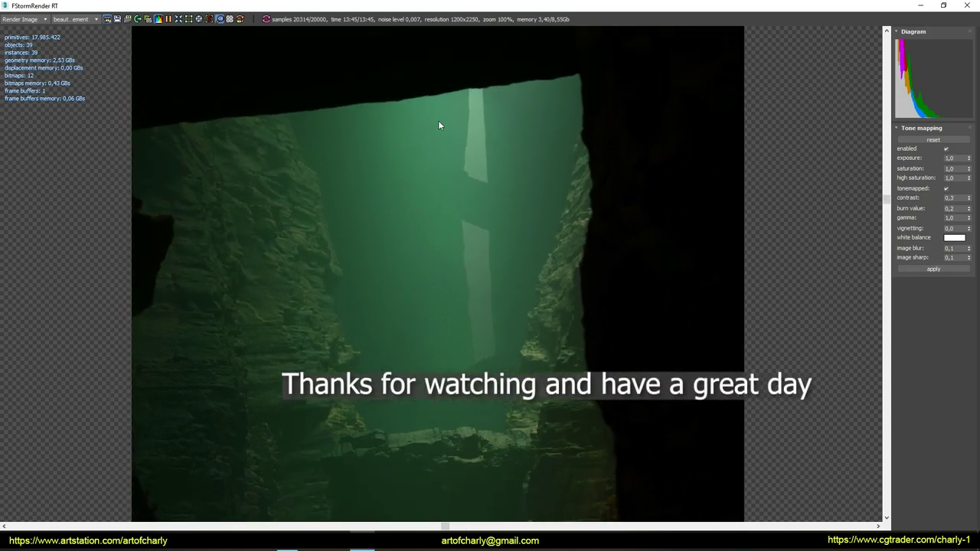
middle_drag(439, 125, 440, 236)
scroll(439, 160, down, 1)
middle_drag(440, 160, 444, 247)
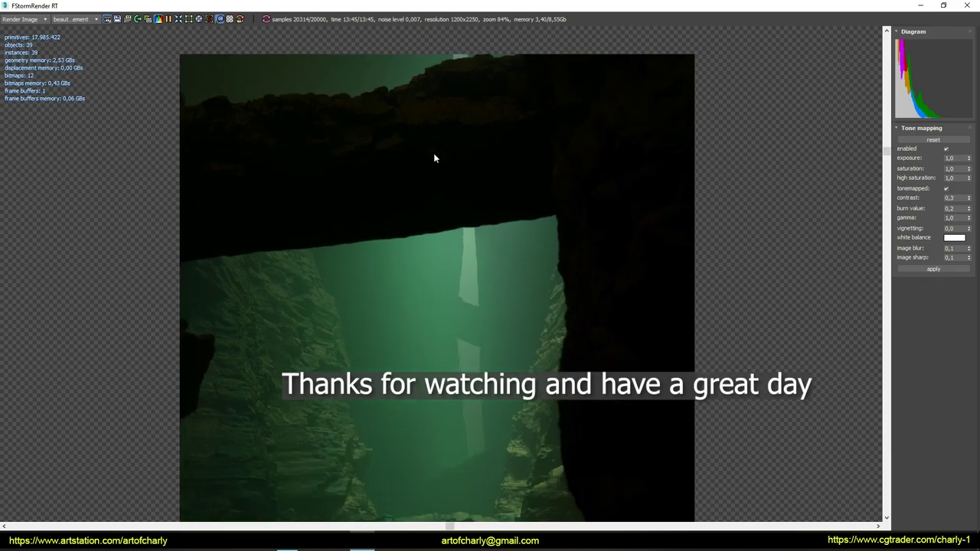
scroll(464, 301, down, 2)
scroll(464, 313, down, 1)
scroll(467, 276, down, 1)
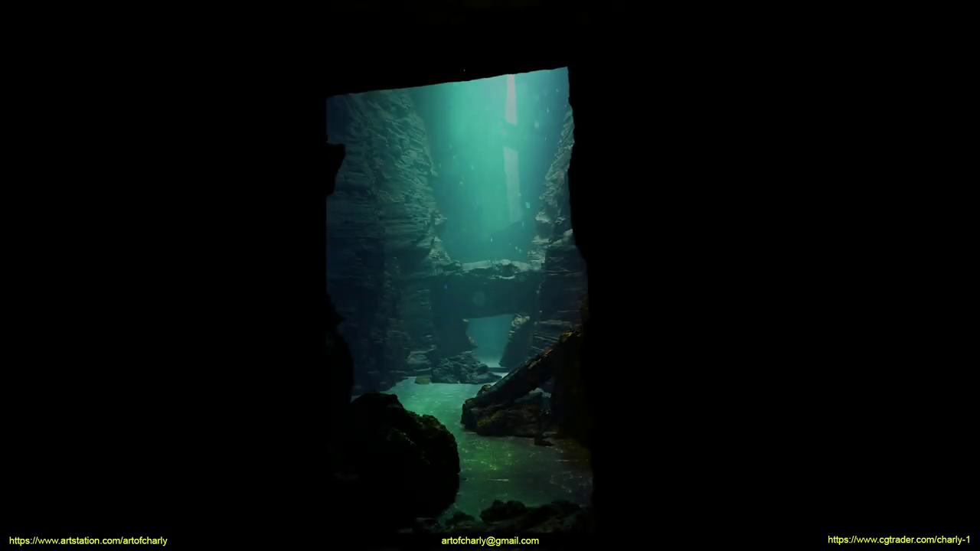